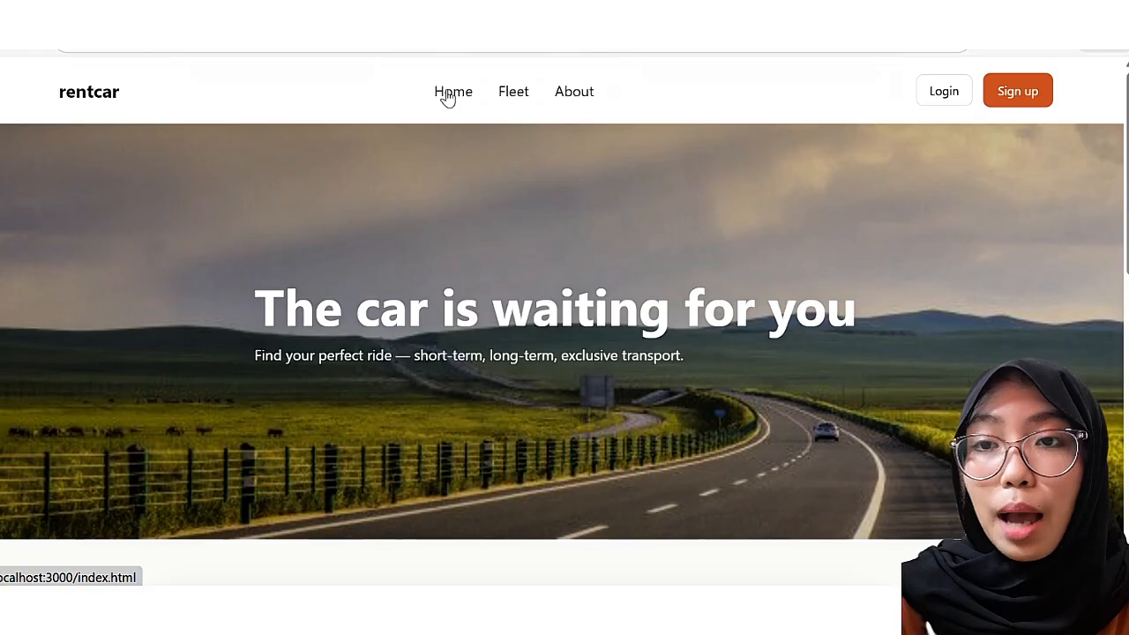
# Step: Scroll through the eight-car fleet list, then go to the Create Your Account sign-up page
pyautogui.click(449, 98)
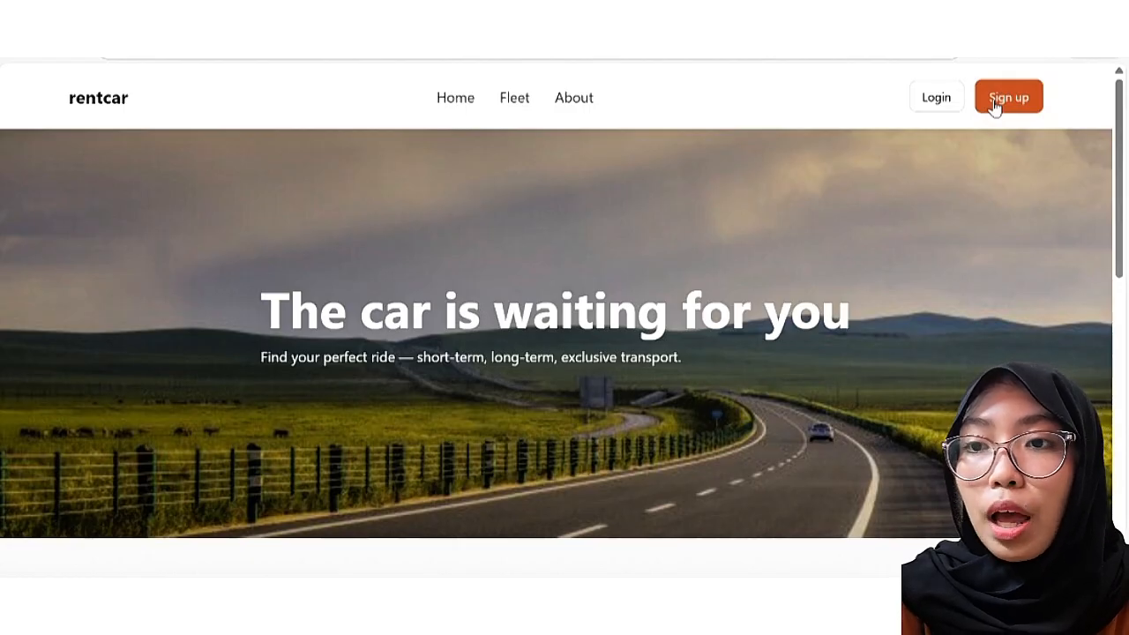
pyautogui.click(515, 101)
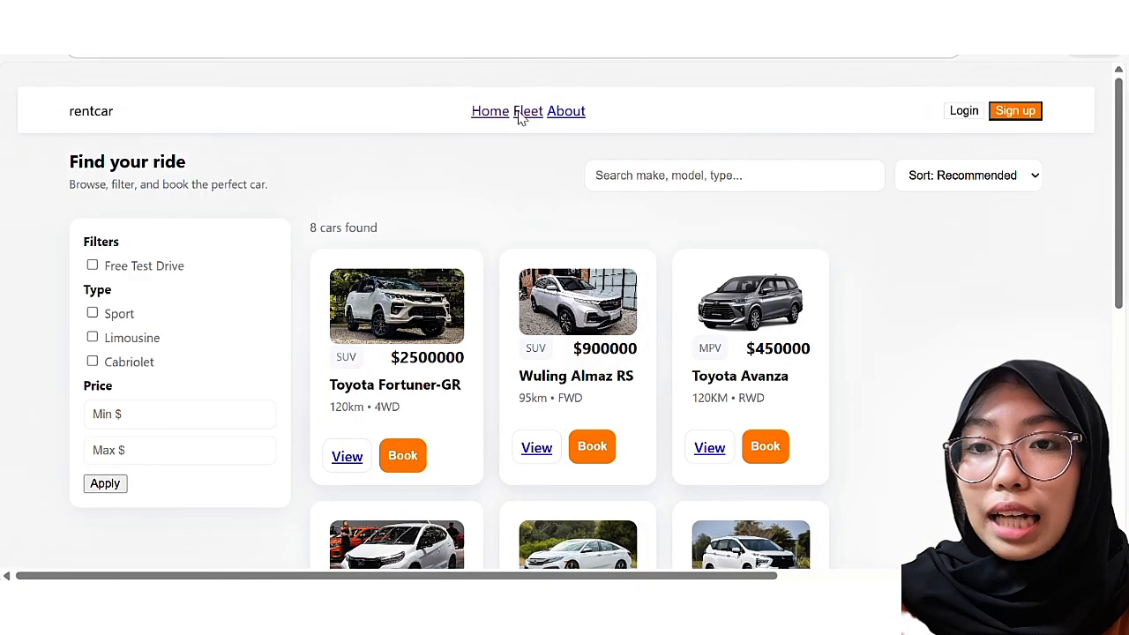
pyautogui.scroll(-2, 933, 336)
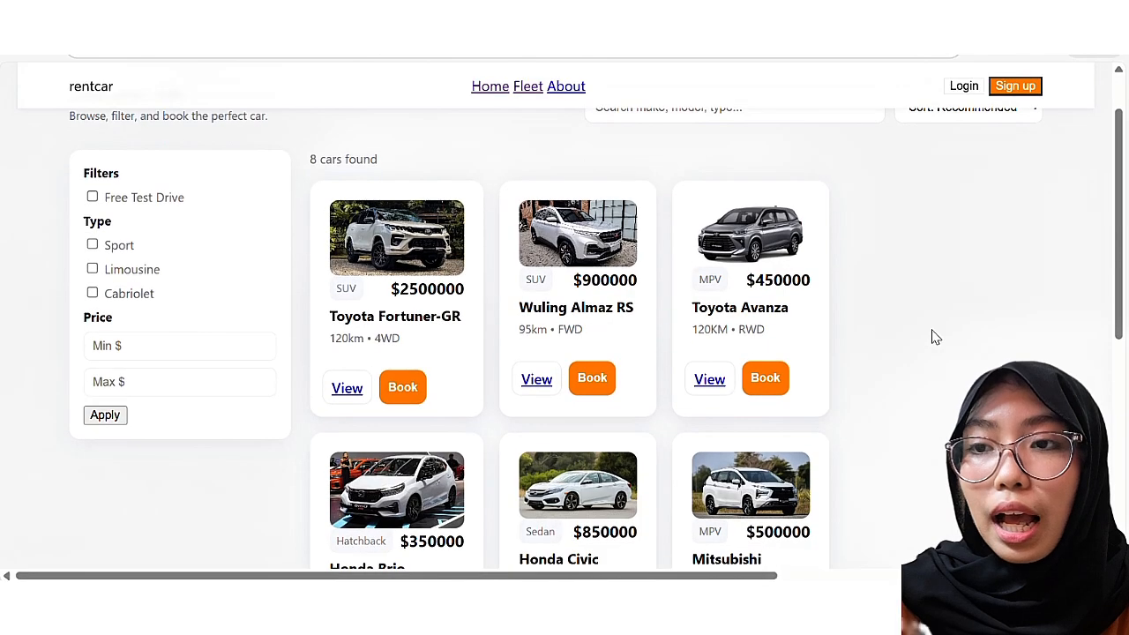
pyautogui.scroll(-4, 935, 337)
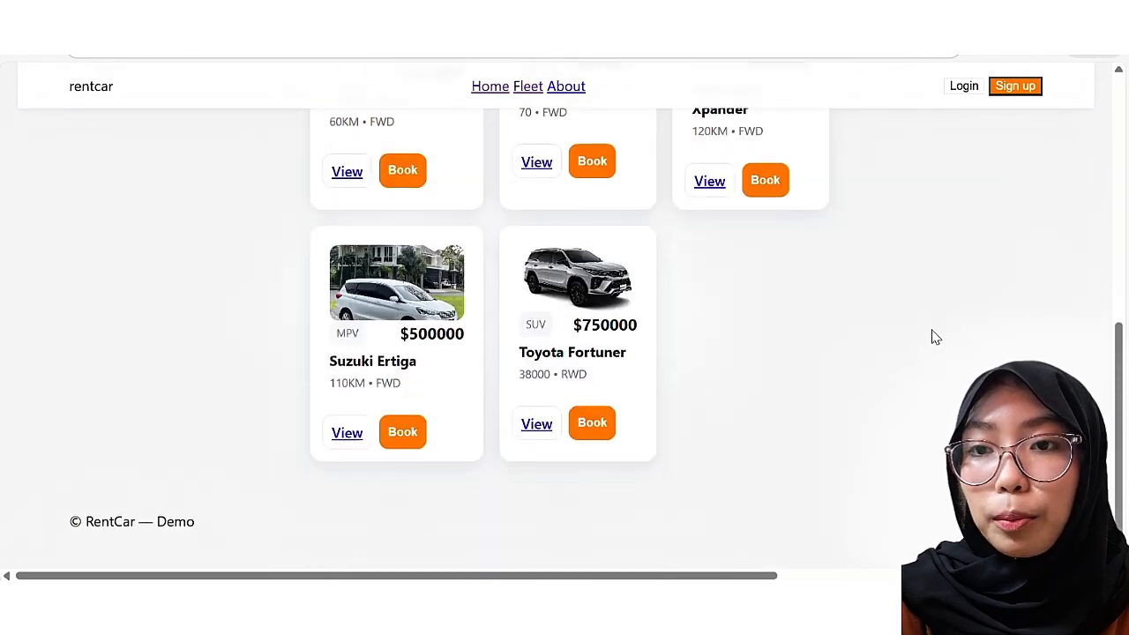
pyautogui.scroll(2, 935, 337)
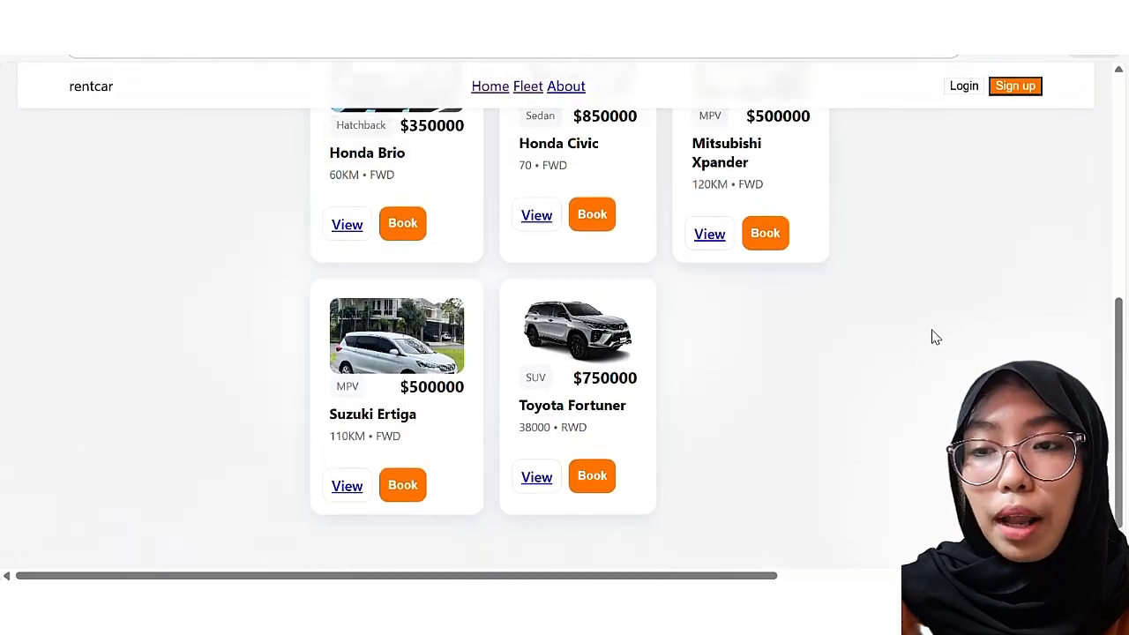
pyautogui.scroll(1, 935, 337)
pyautogui.scroll(2, 935, 337)
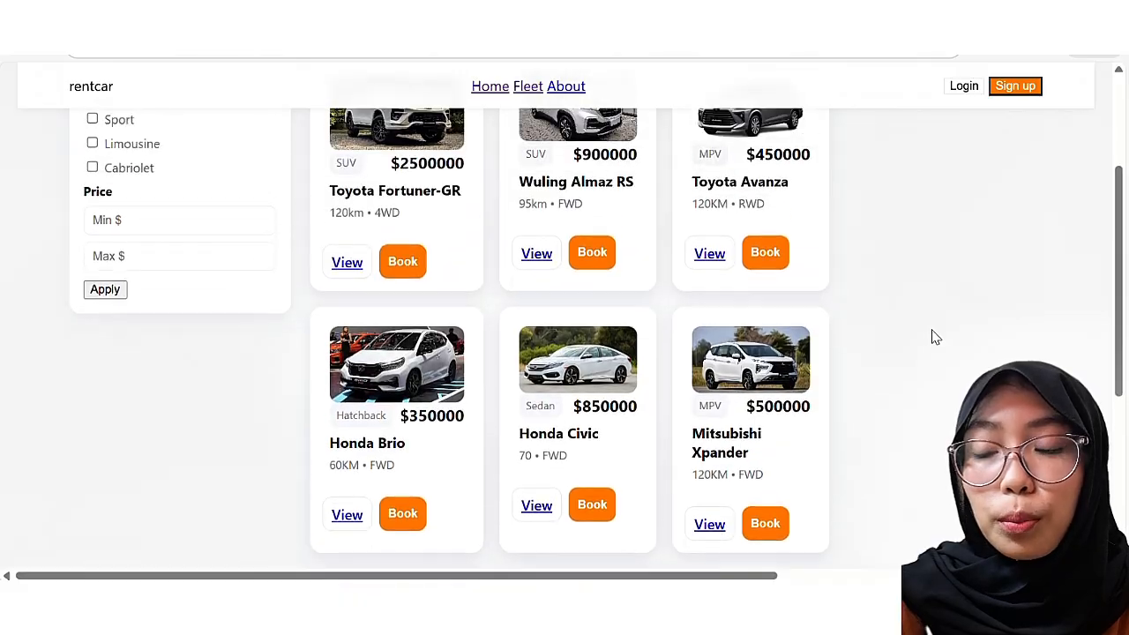
pyautogui.scroll(1, 935, 337)
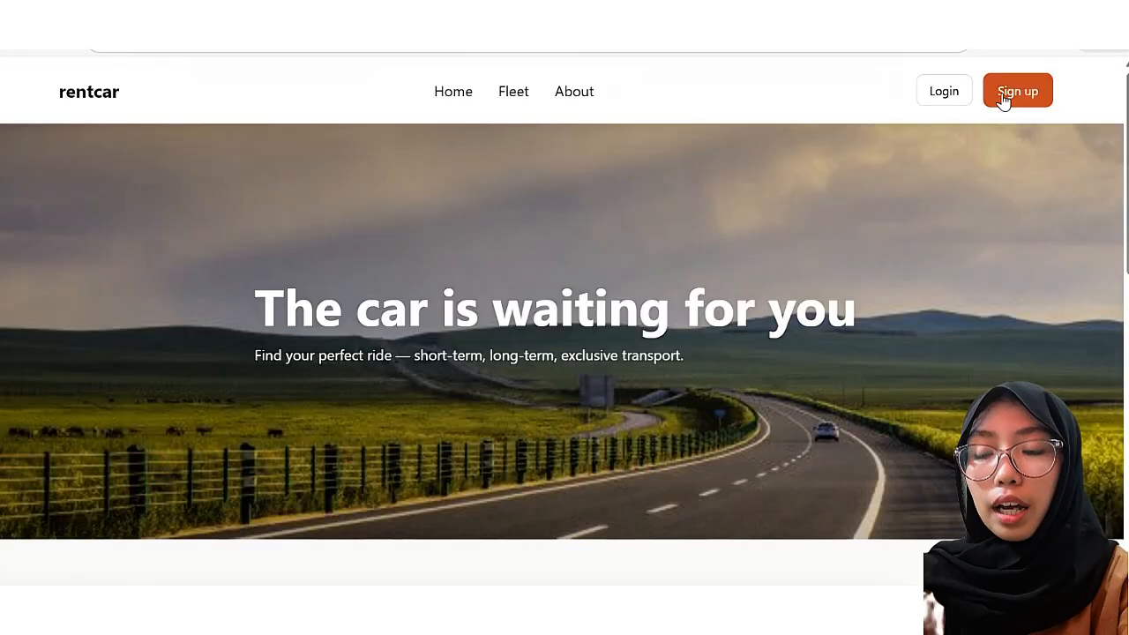
pyautogui.click(1006, 94)
# Step: Enter the new account's username, correcting its first letter, and fill in the e-mail address
pyautogui.click(725, 257)
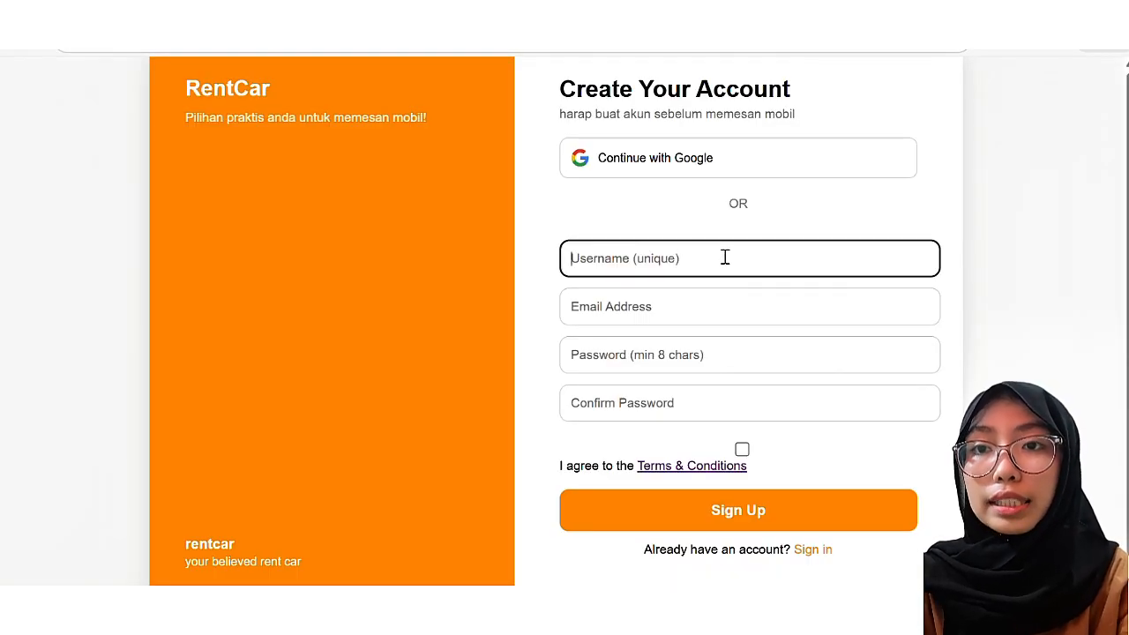
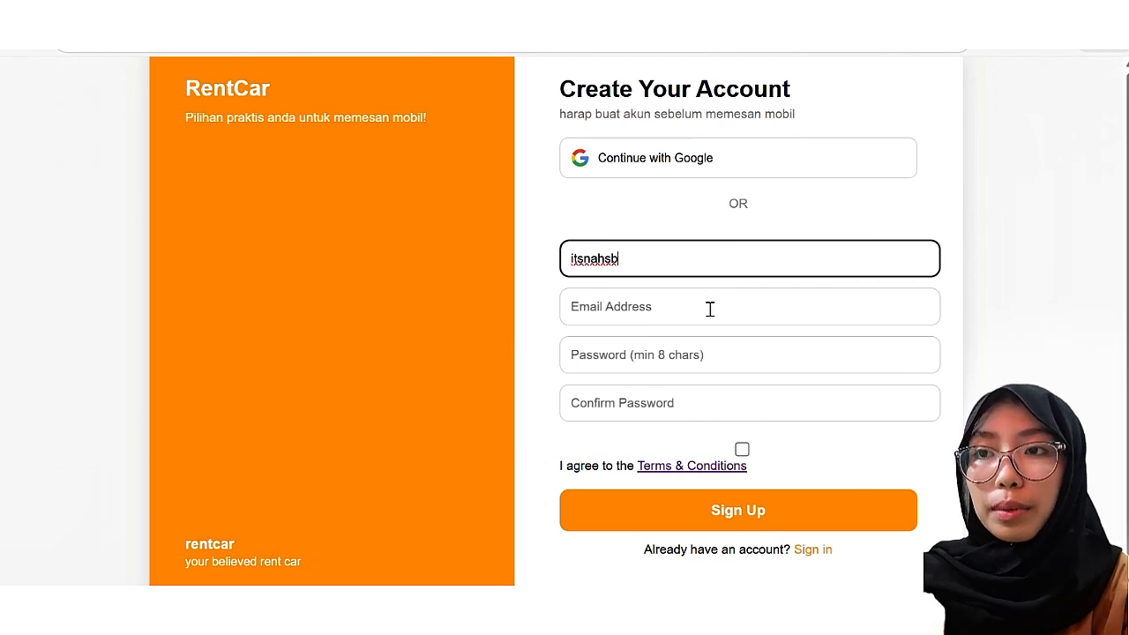
pyautogui.click(576, 263)
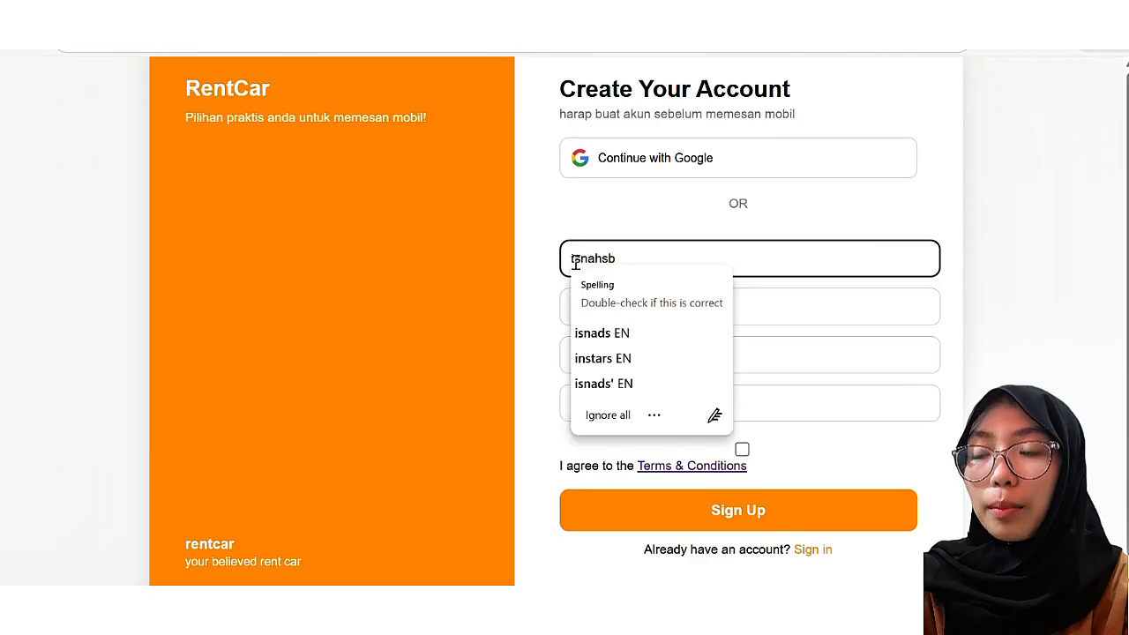
pyautogui.press('BackSpace')
pyautogui.write('r')
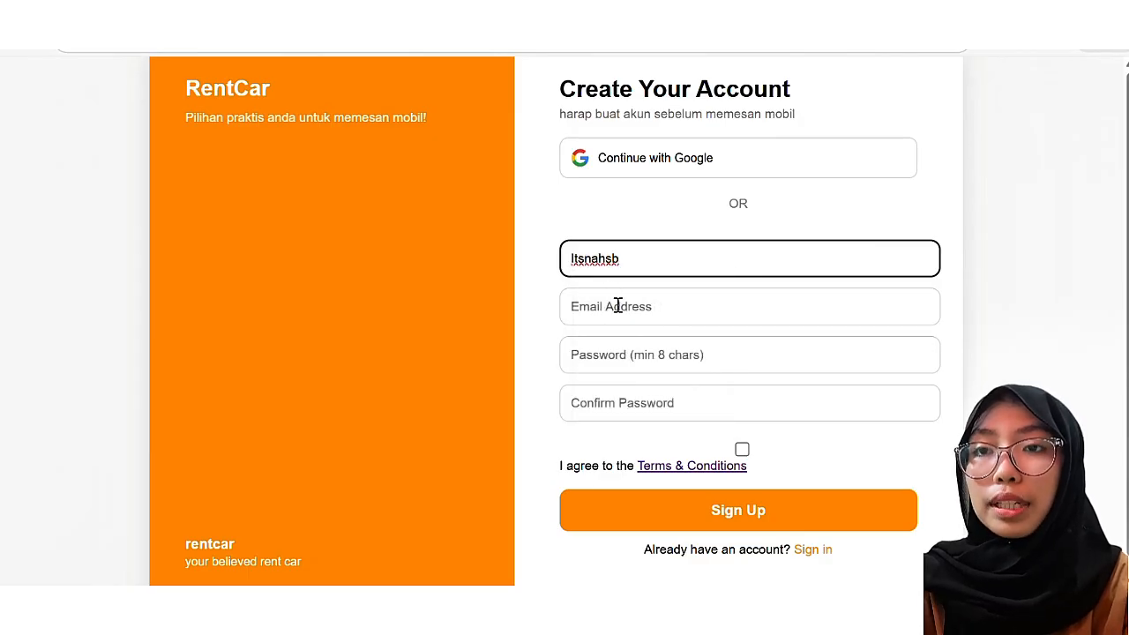
pyautogui.click(617, 305)
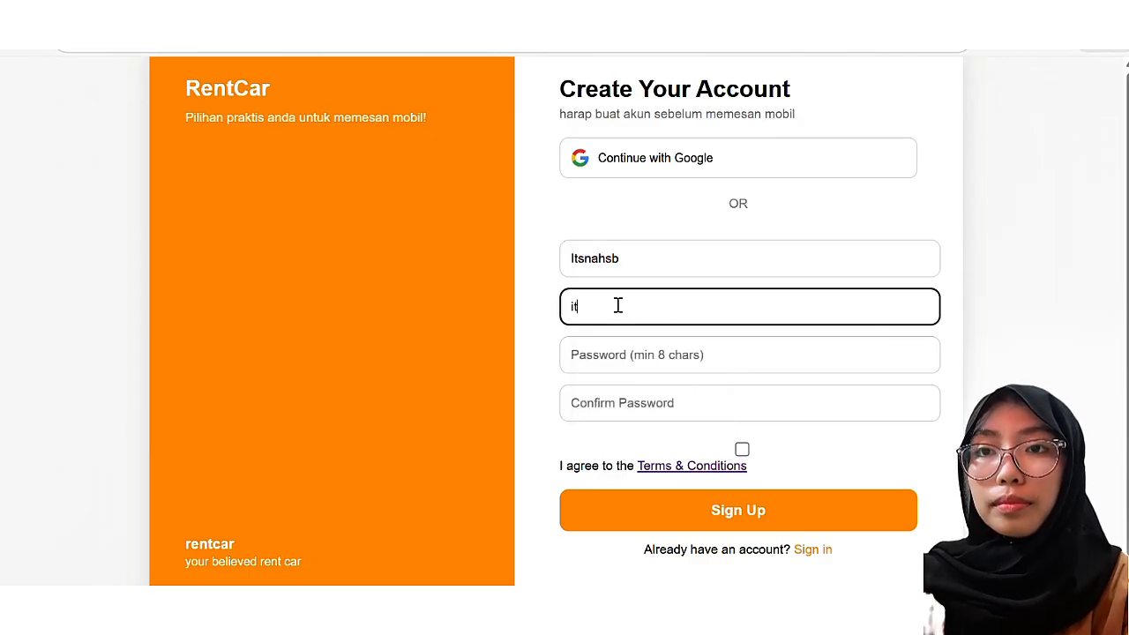
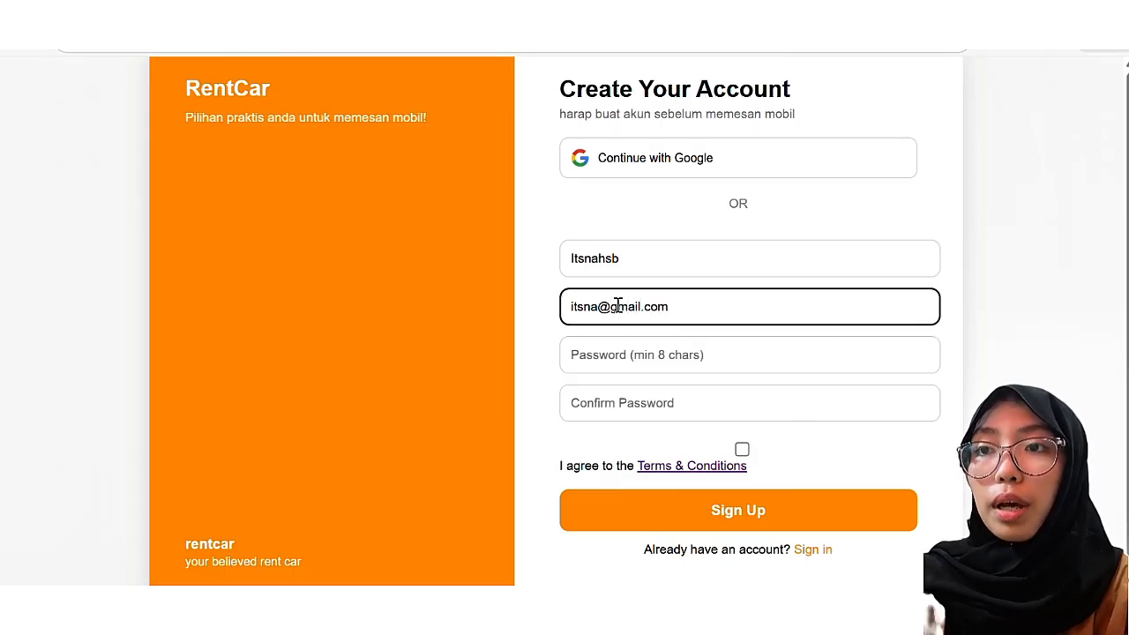
# Step: Enter the password twice, accept the terms, and submit the sign-up form
pyautogui.click(662, 354)
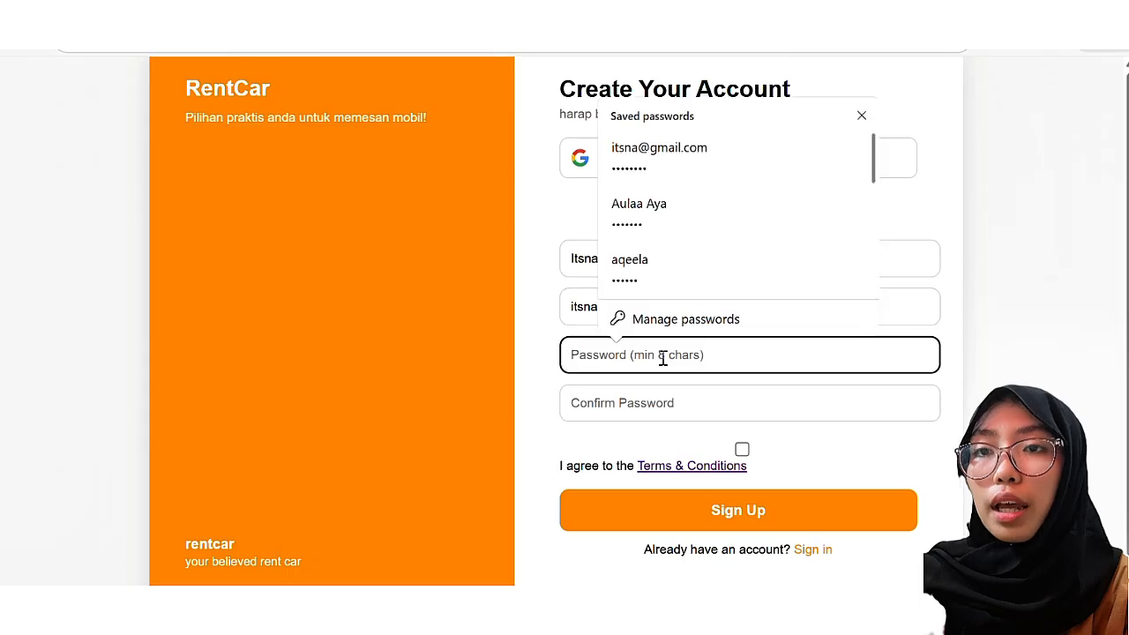
pyautogui.write('12345678')
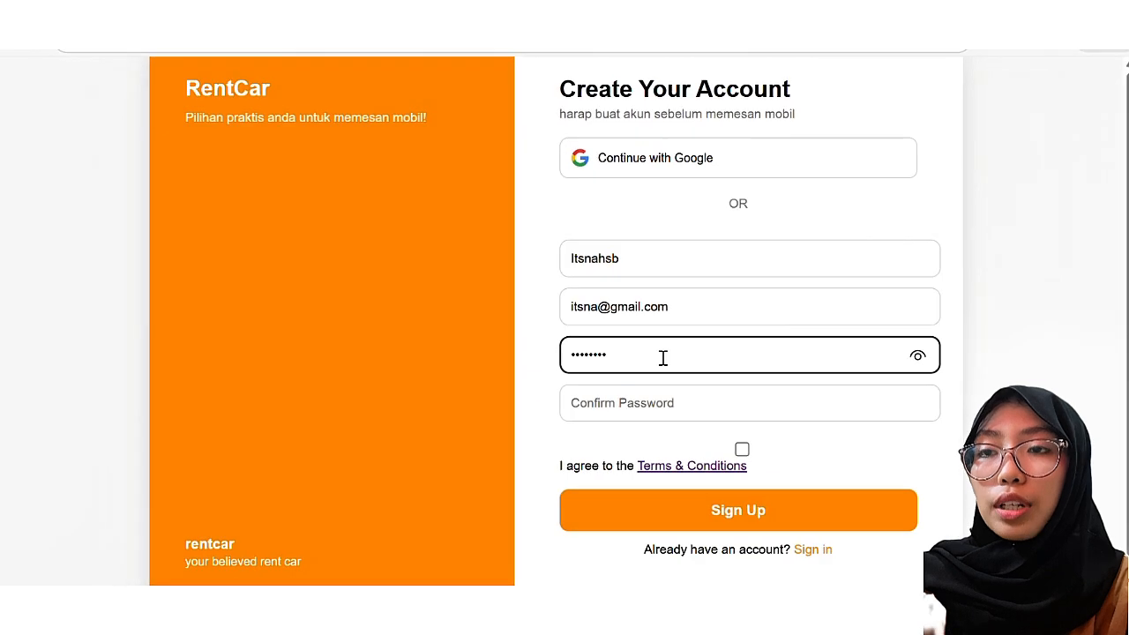
pyautogui.click(639, 403)
pyautogui.write('1234')
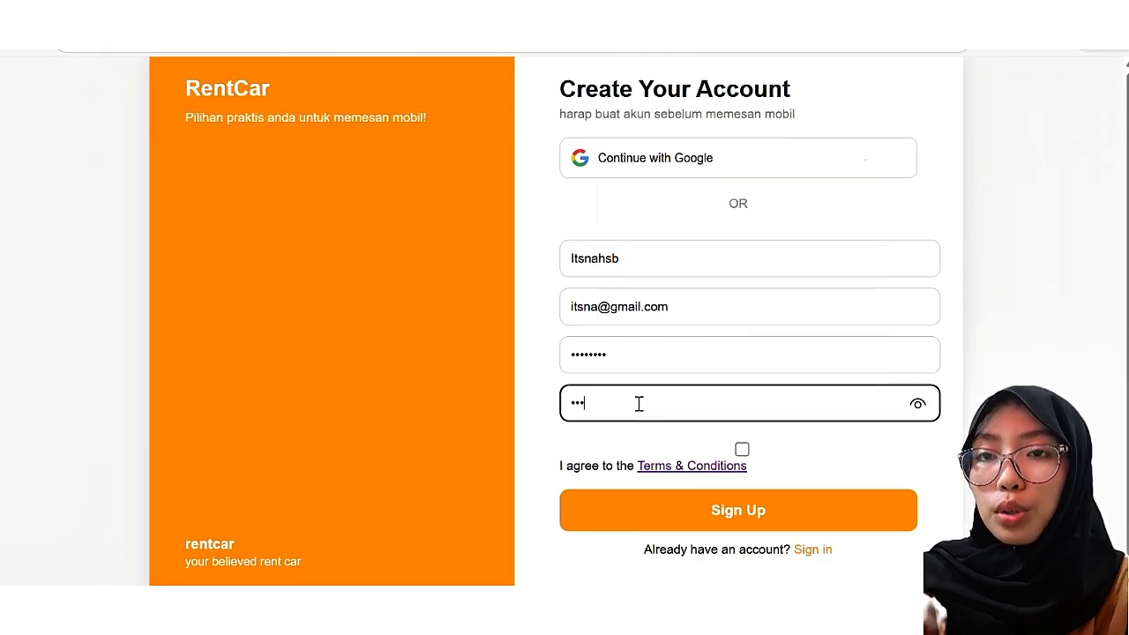
pyautogui.write('5678')
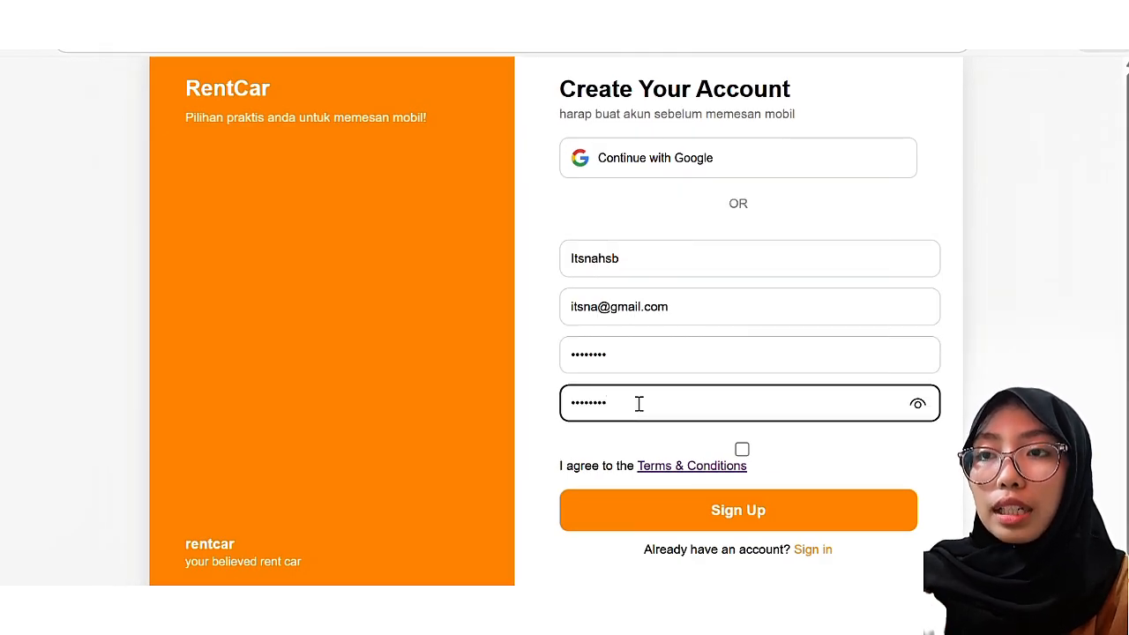
pyautogui.click(741, 449)
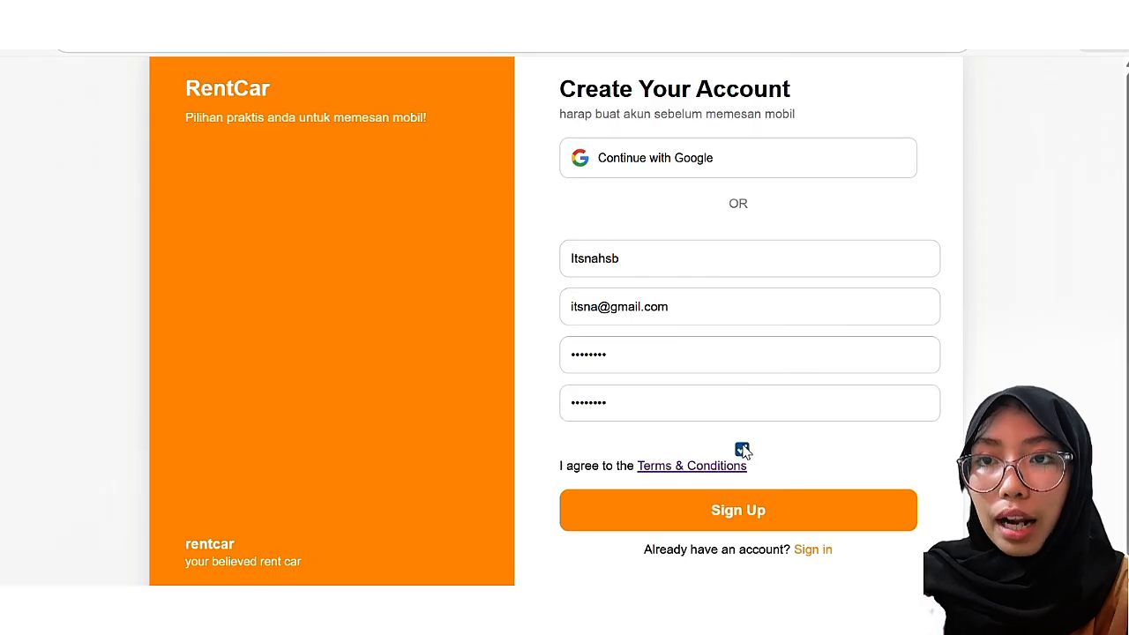
pyautogui.scroll(-1, 745, 450)
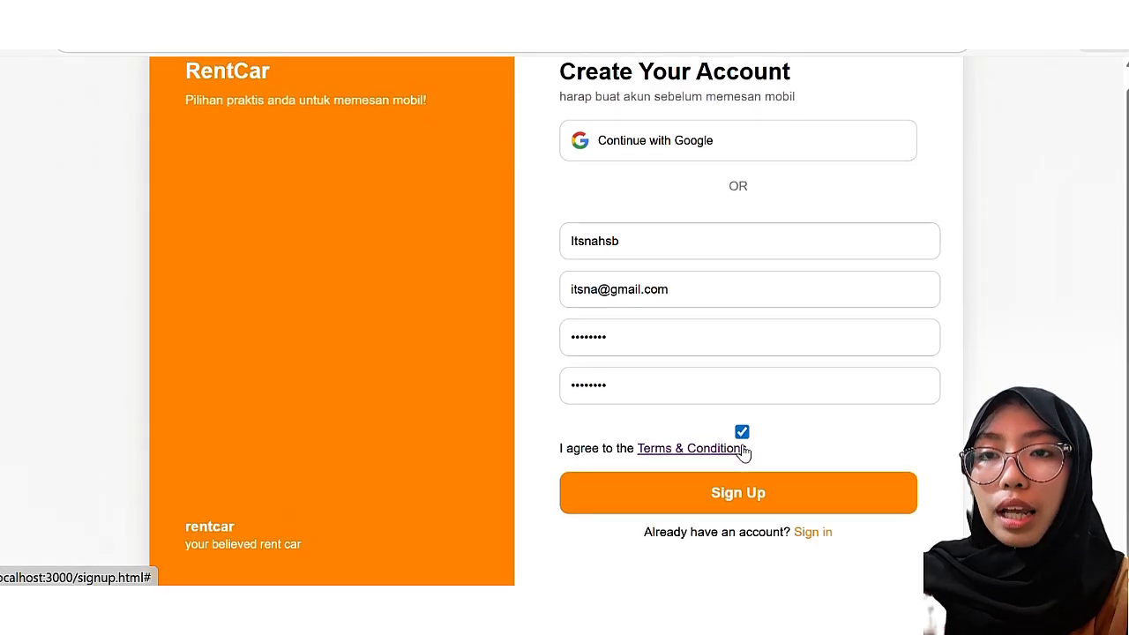
pyautogui.click(807, 507)
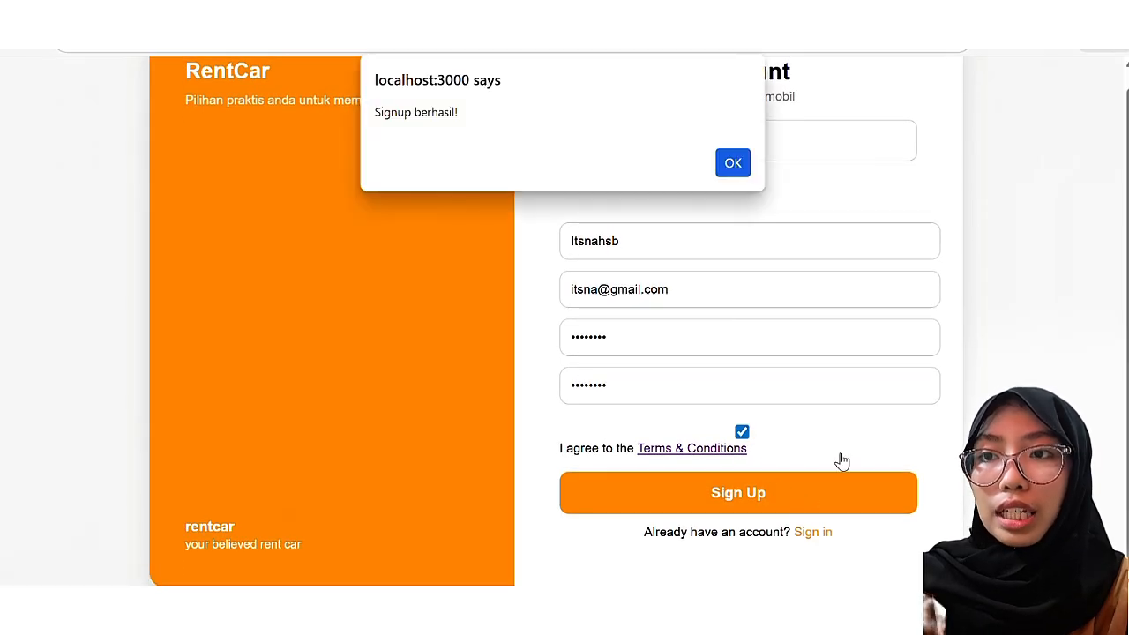
# Step: Dismiss the signup alert and check the new account in the Data Penyewa customer list
pyautogui.click(732, 164)
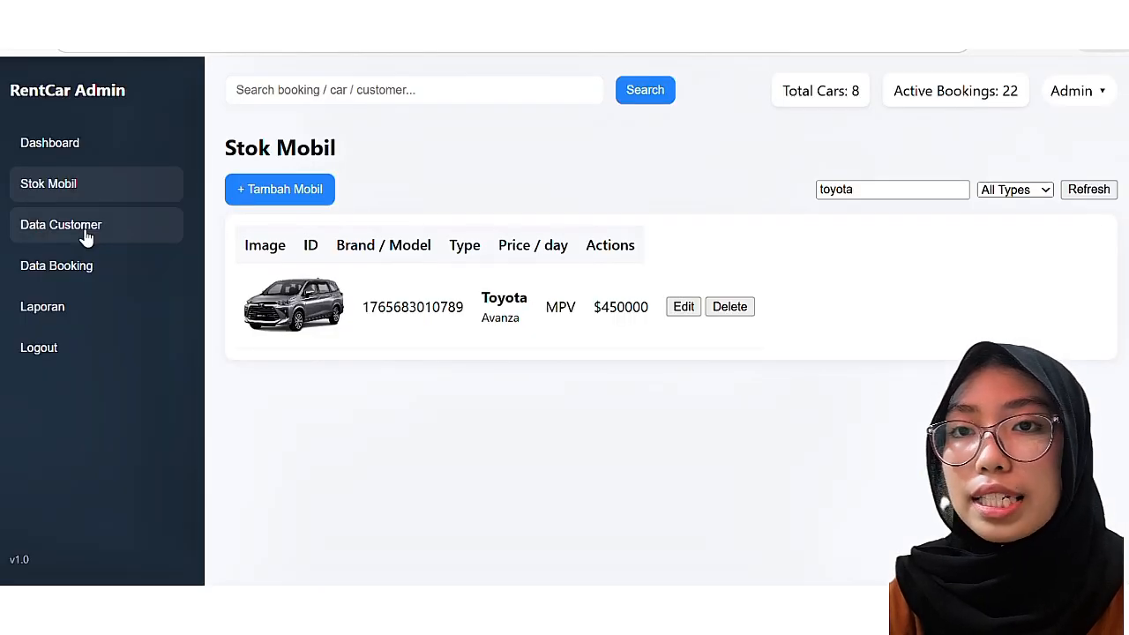
pyautogui.click(85, 235)
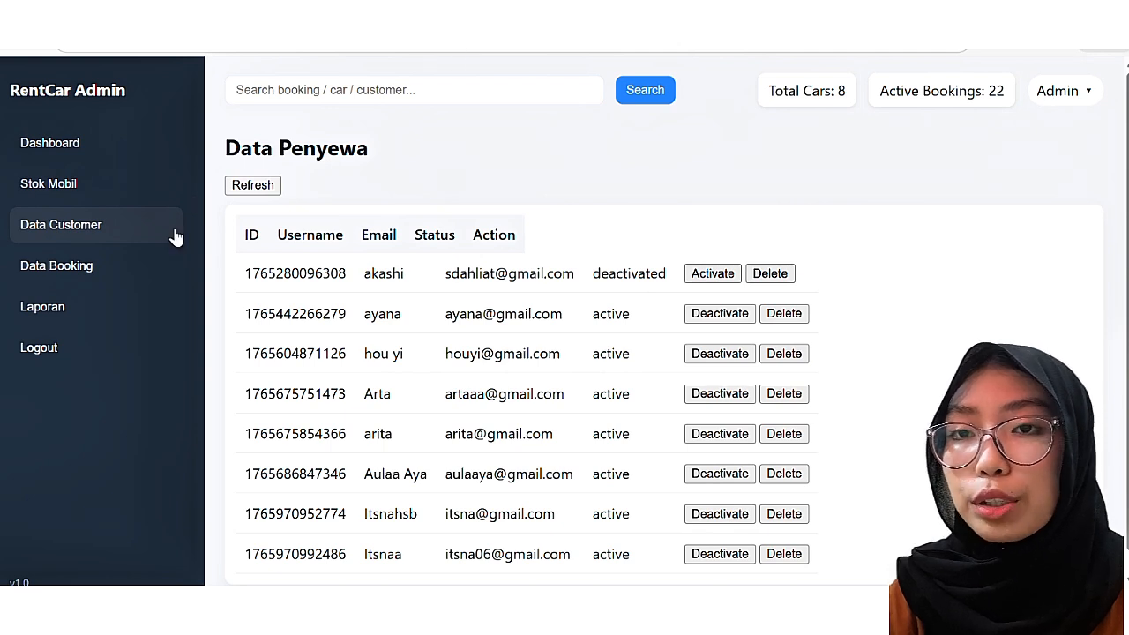
pyautogui.scroll(-1, 547, 328)
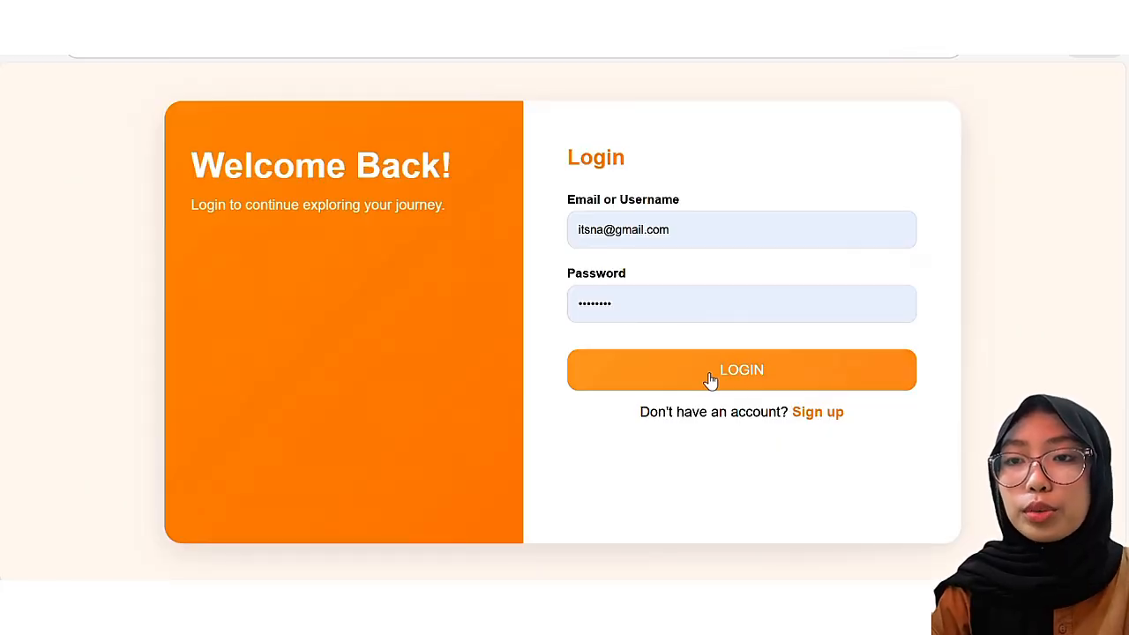
# Step: Log in with the new account, acknowledge 'Login berhasil!', and save the password in the browser
pyautogui.click(599, 226)
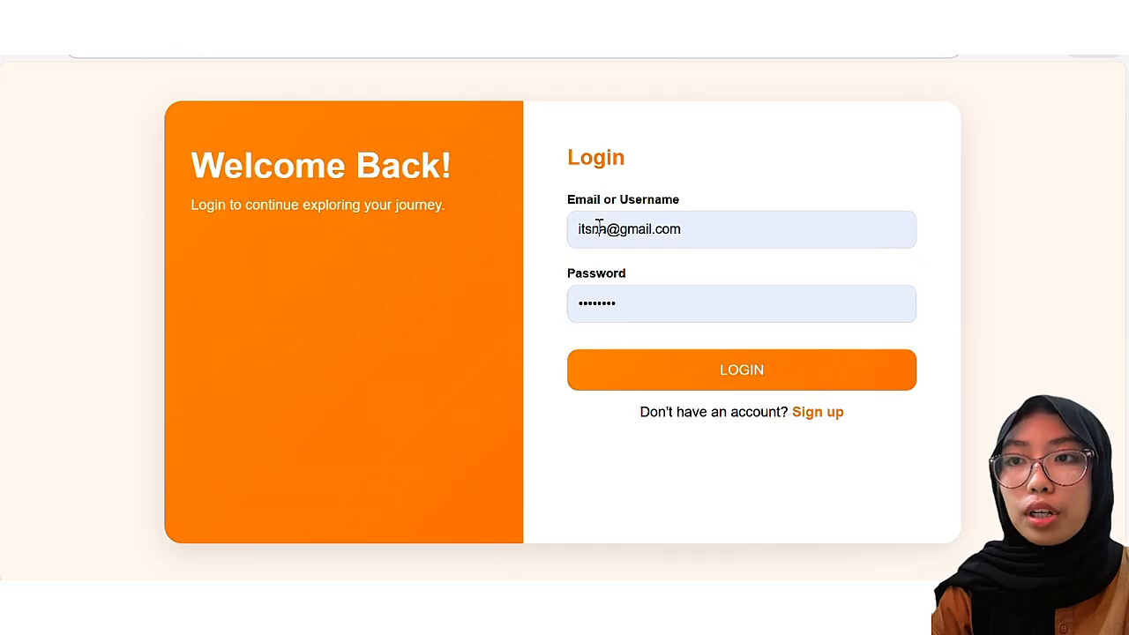
pyautogui.click(599, 226)
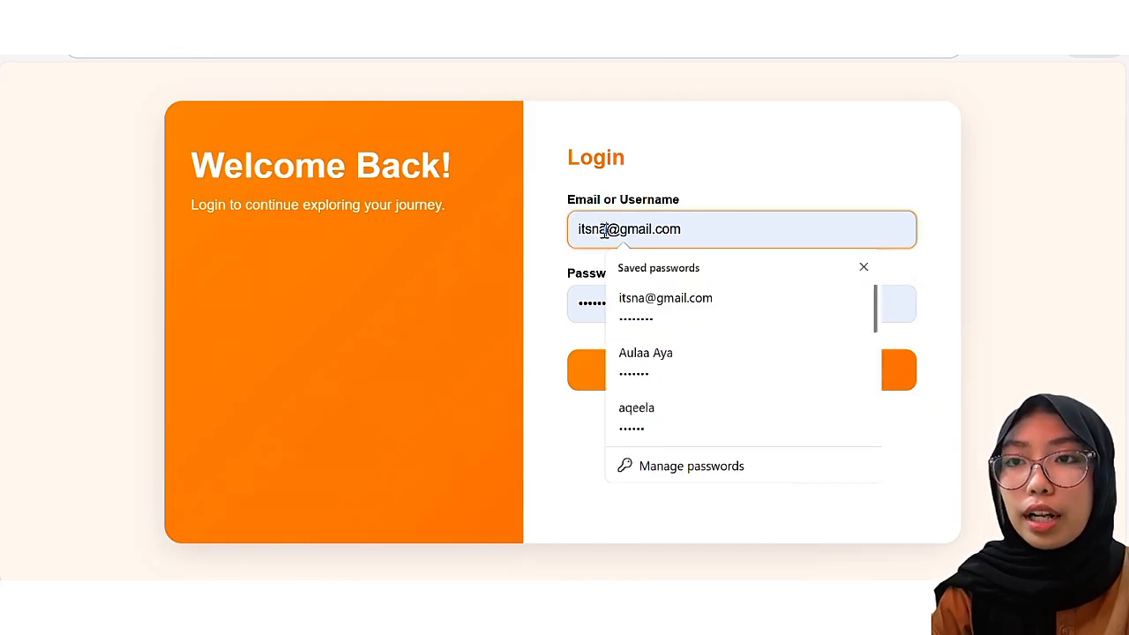
pyautogui.write('06')
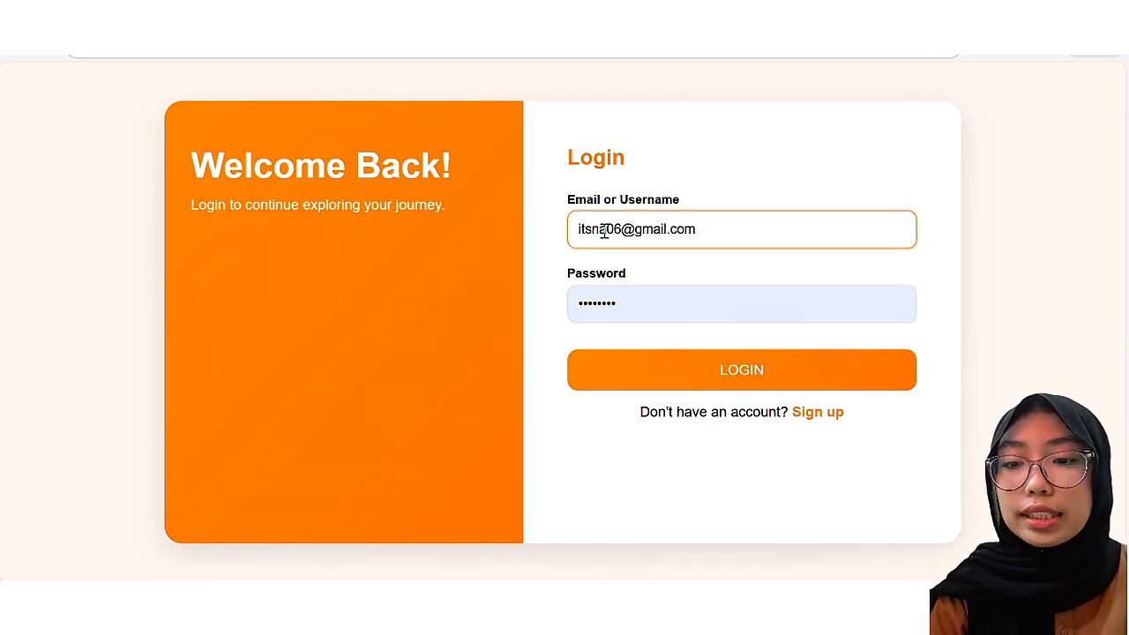
pyautogui.click(660, 381)
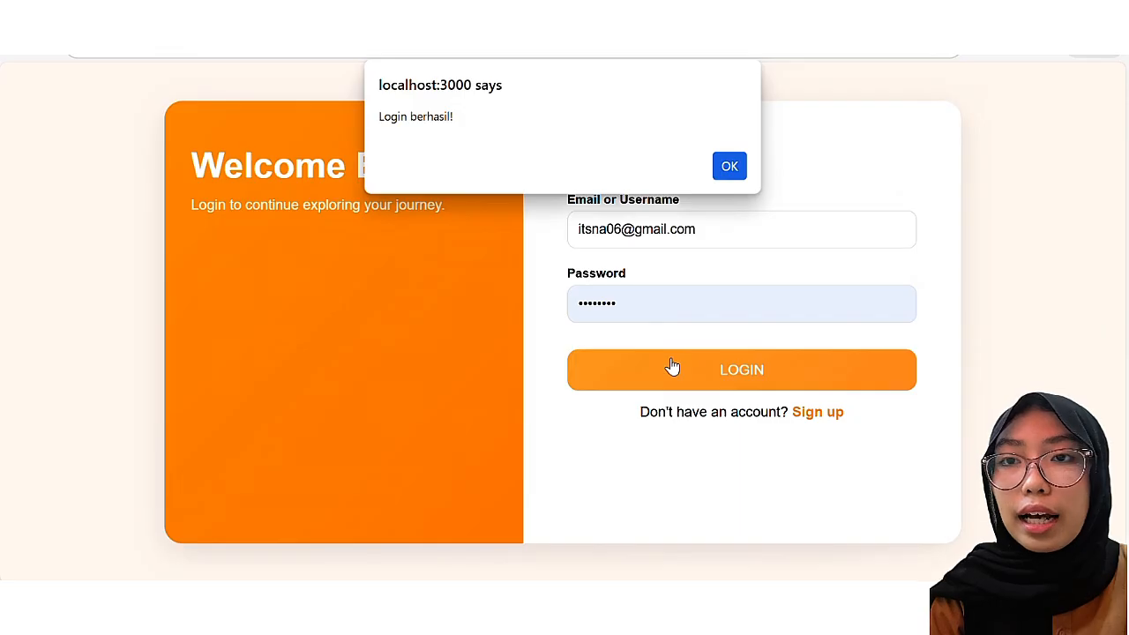
pyautogui.click(730, 166)
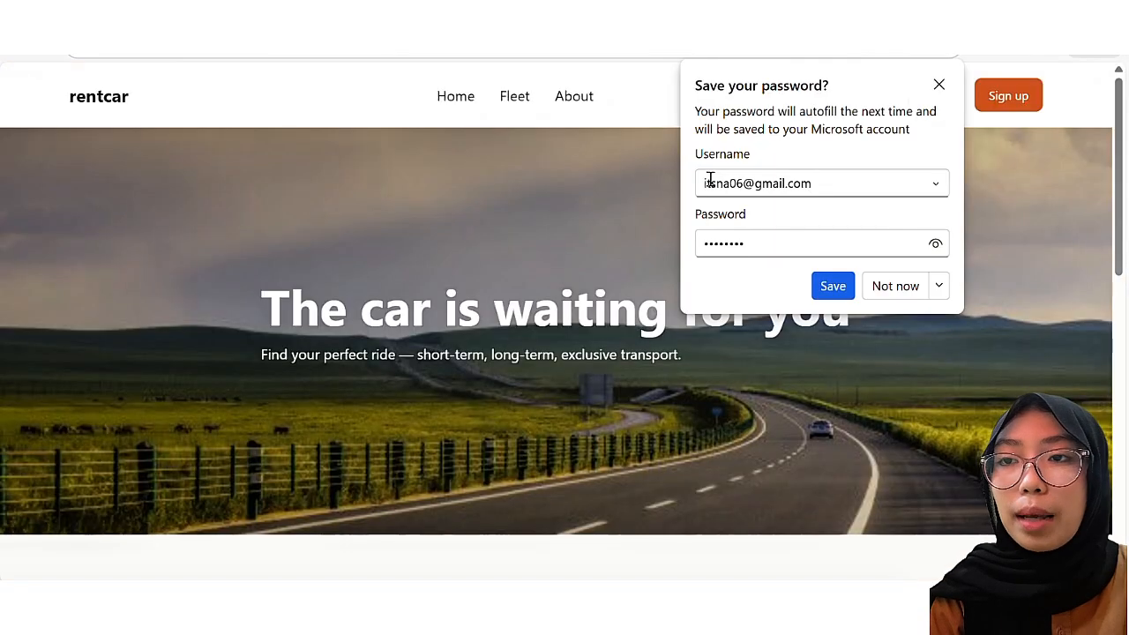
pyautogui.click(833, 287)
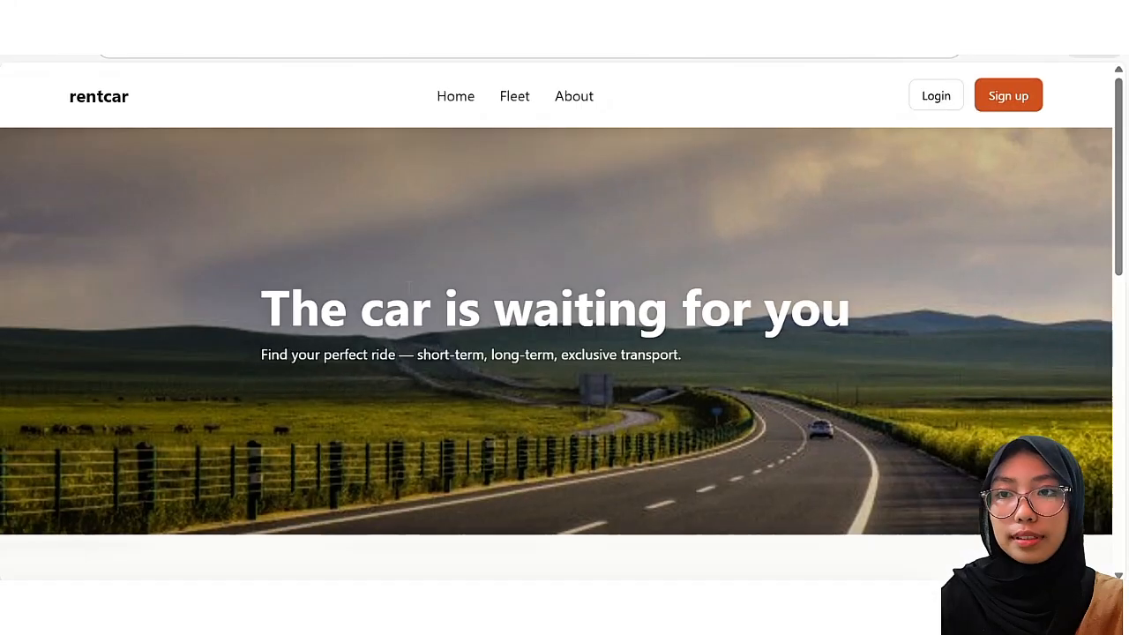
# Step: Scroll the home page to the Our Fleet section and open the 8-car fleet page
pyautogui.scroll(-2, 575, 379)
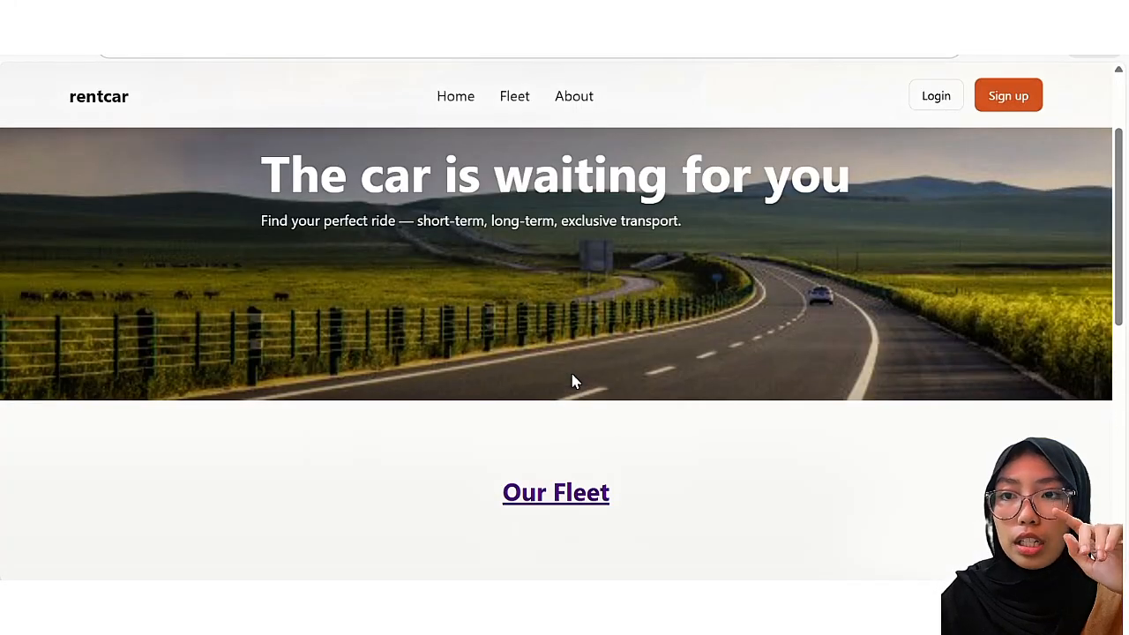
pyautogui.scroll(-3, 572, 381)
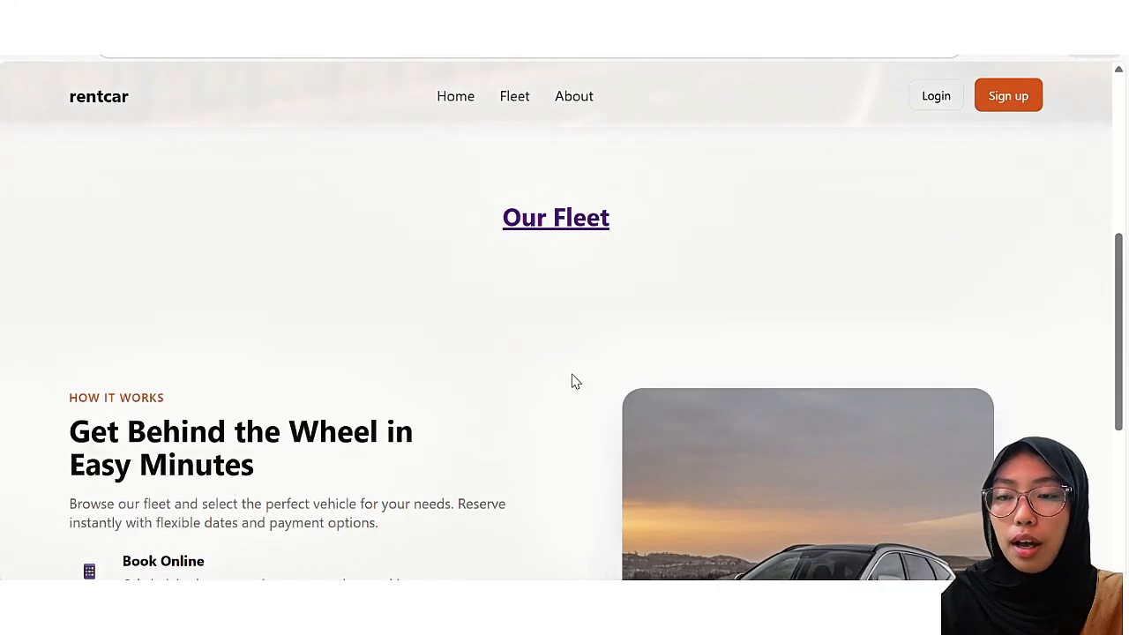
pyautogui.scroll(-2, 575, 381)
pyautogui.scroll(-1, 574, 381)
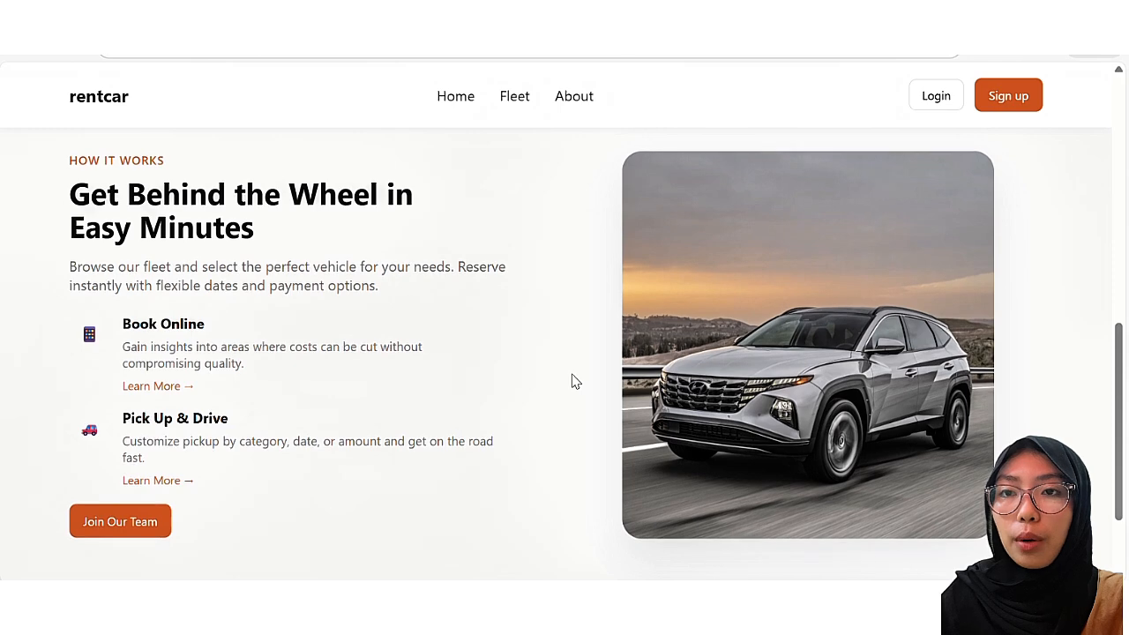
pyautogui.scroll(-1, 576, 382)
pyautogui.scroll(-2, 572, 381)
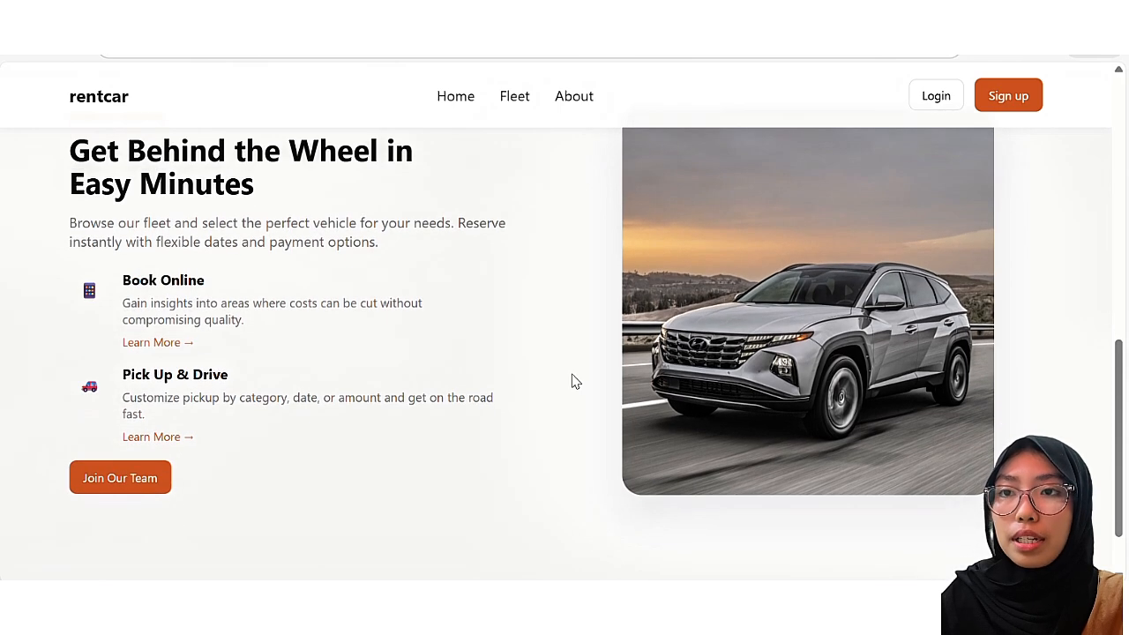
pyautogui.scroll(3, 572, 381)
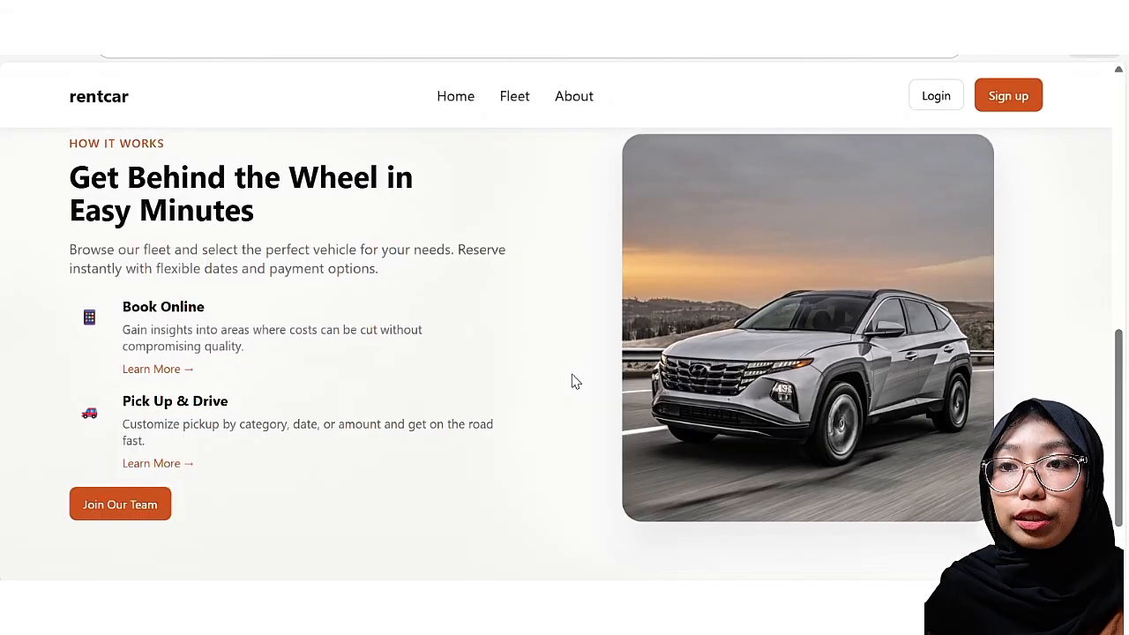
pyautogui.scroll(-2, 572, 381)
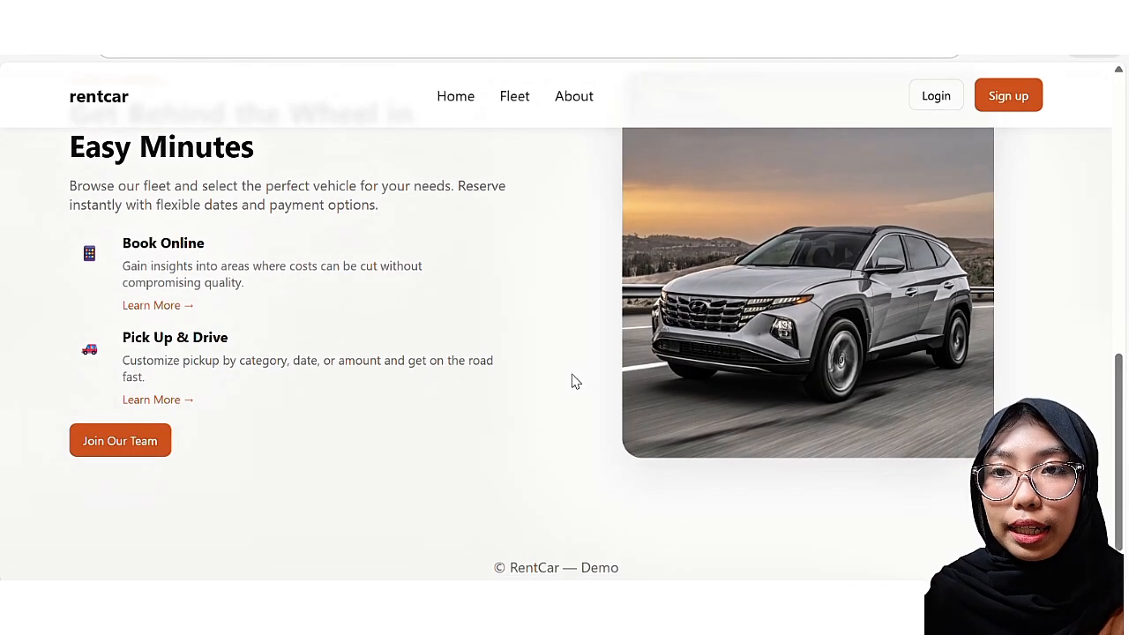
pyautogui.scroll(3, 572, 381)
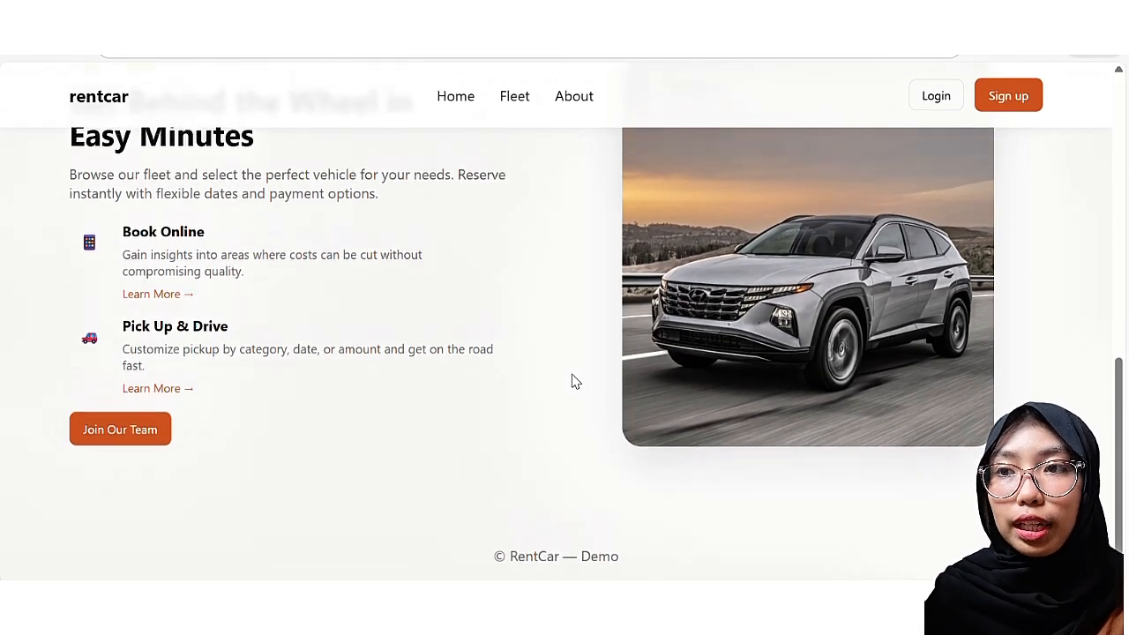
pyautogui.scroll(5, 571, 381)
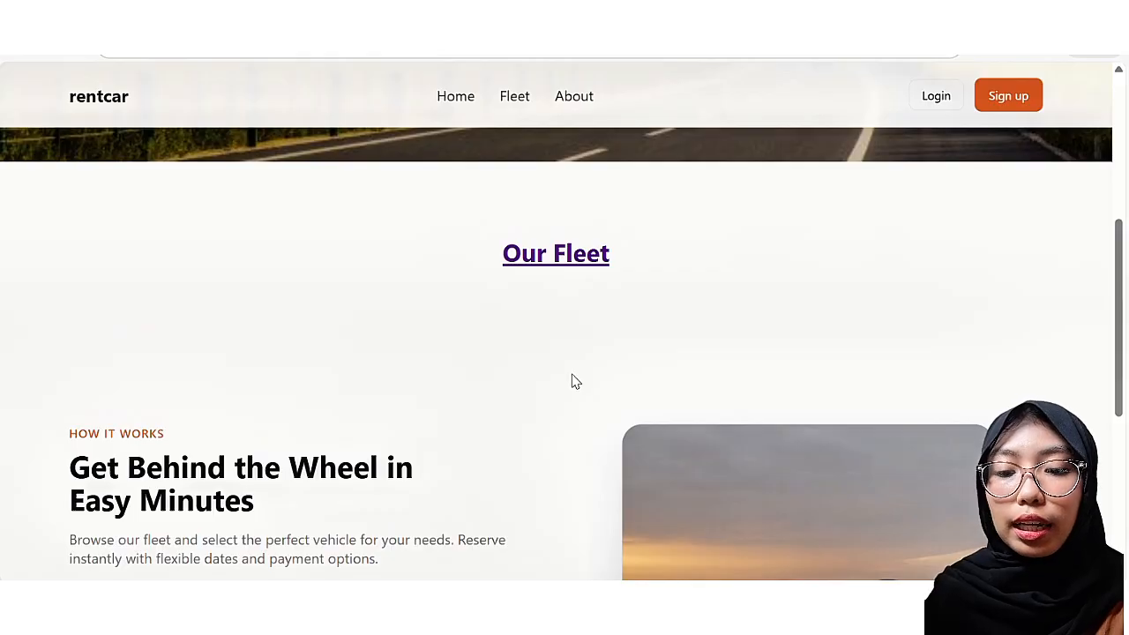
pyautogui.scroll(1, 571, 381)
pyautogui.scroll(1, 571, 381)
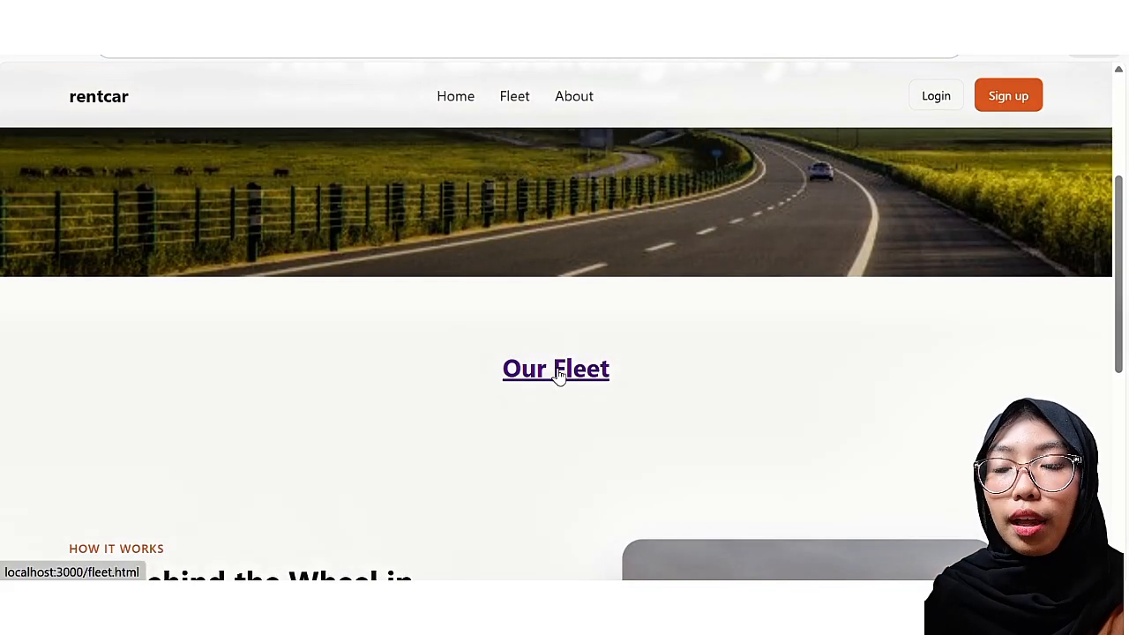
pyautogui.click(559, 374)
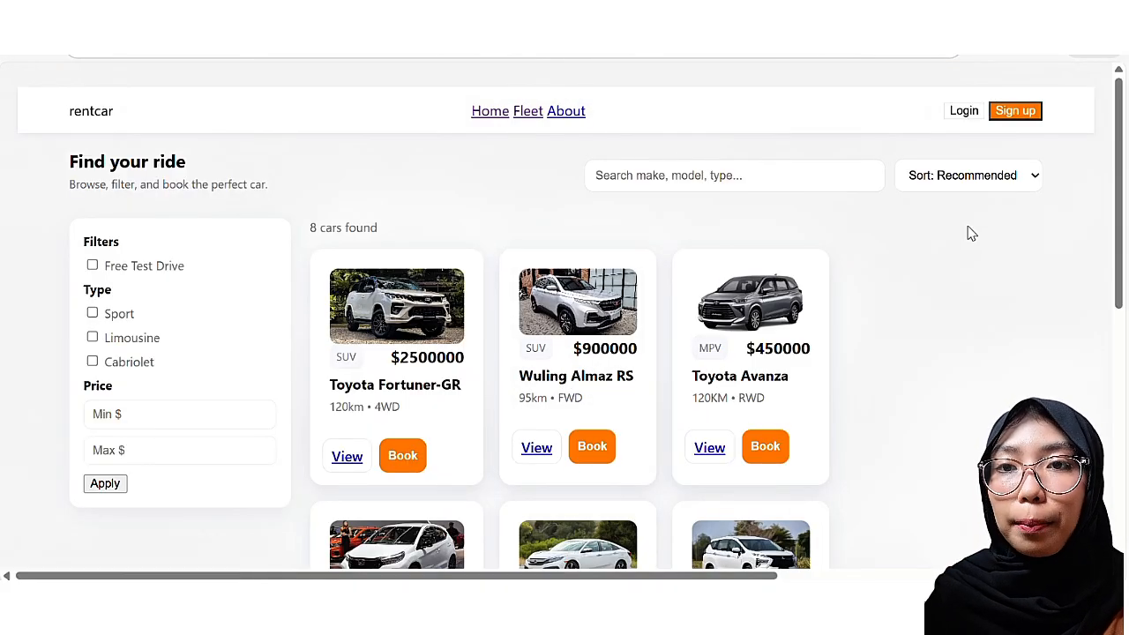
pyautogui.scroll(-1, 961, 233)
pyautogui.scroll(-1, 961, 238)
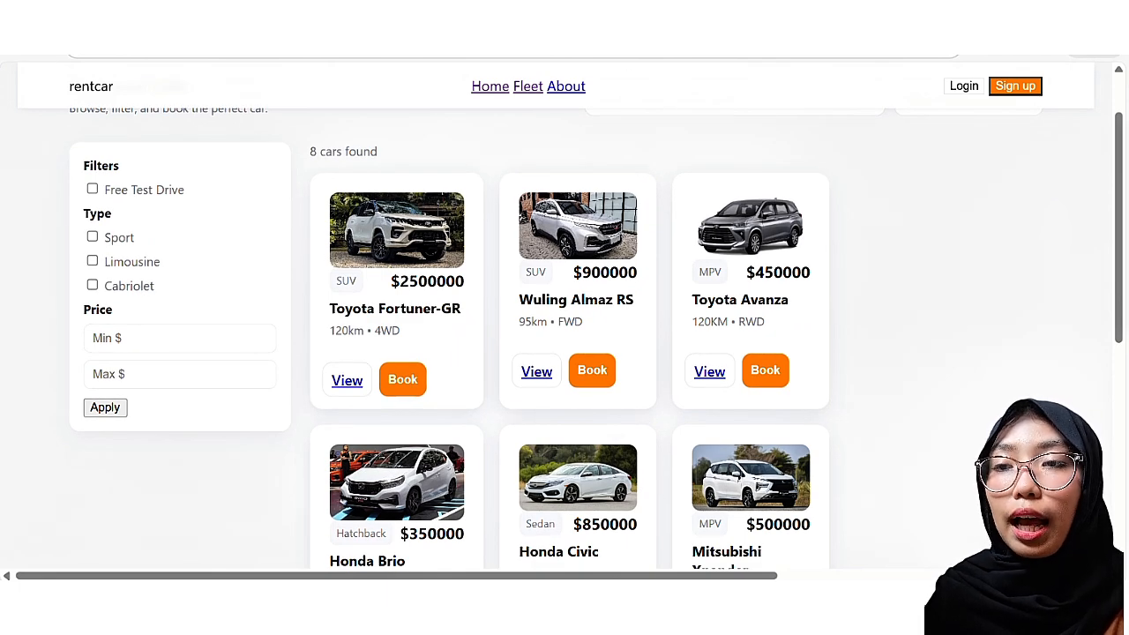
pyautogui.scroll(-1, 163, 308)
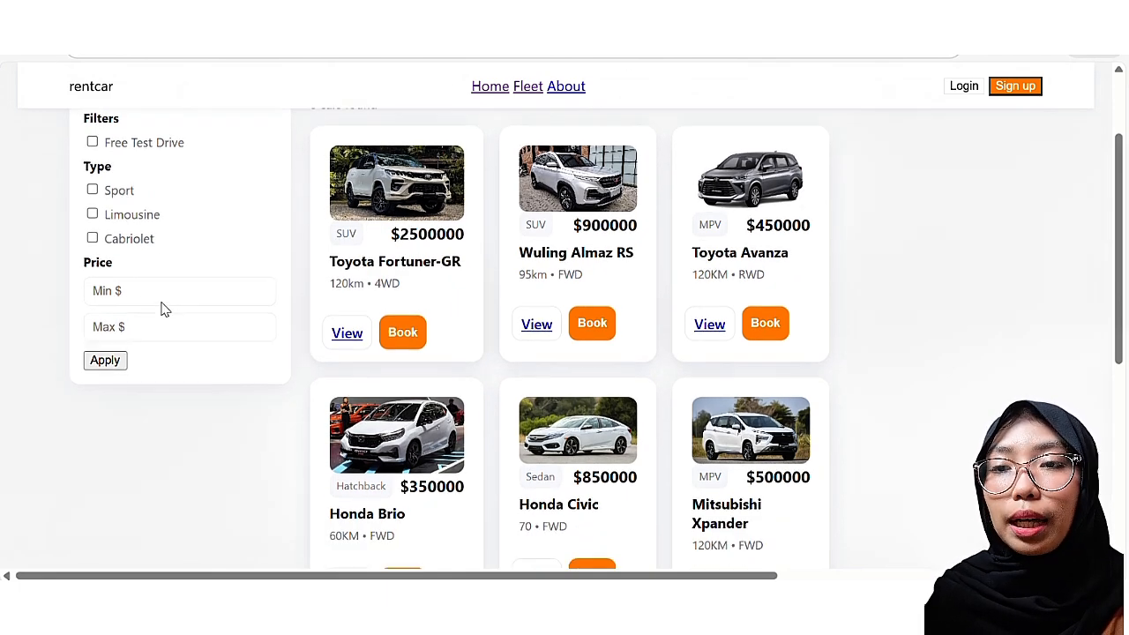
pyautogui.scroll(3, 163, 308)
pyautogui.scroll(-5, 163, 308)
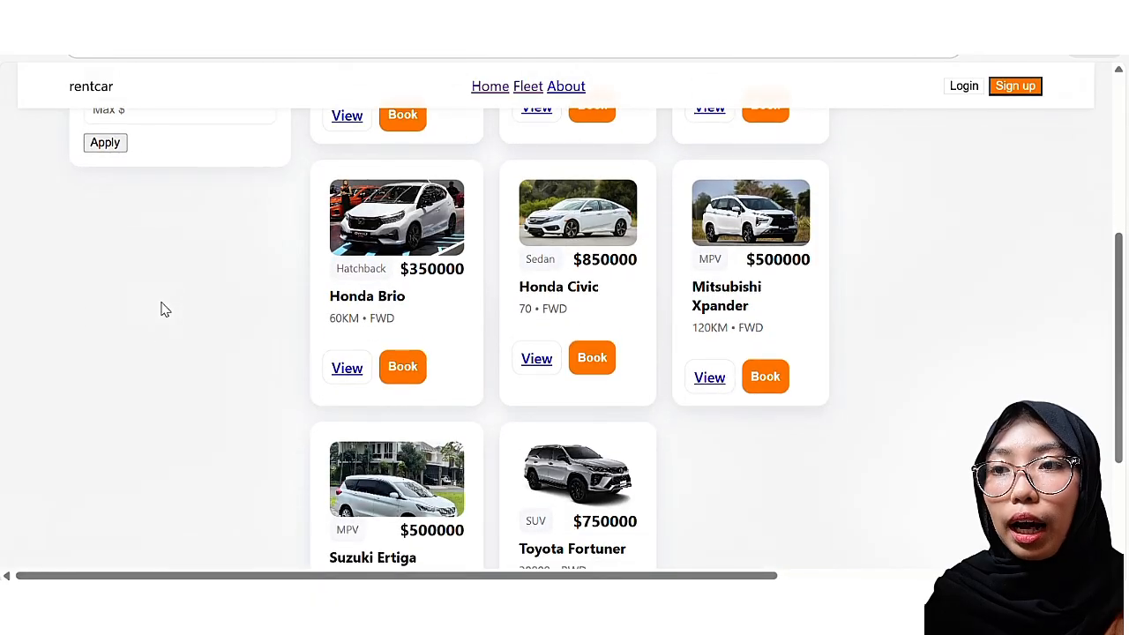
pyautogui.scroll(-3, 163, 308)
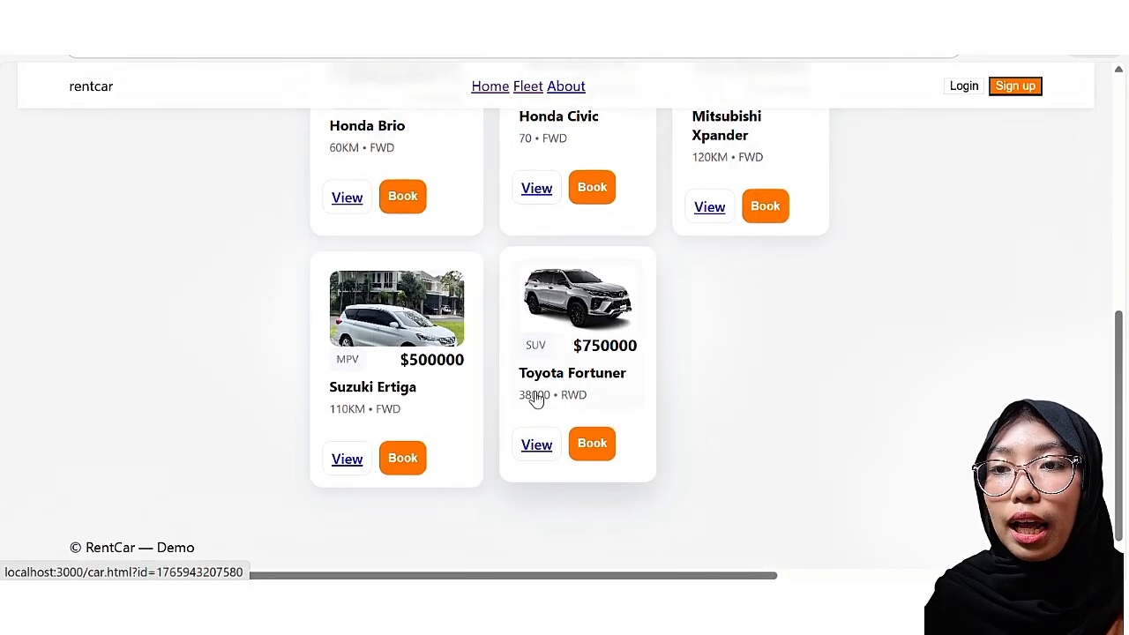
pyautogui.scroll(4, 424, 350)
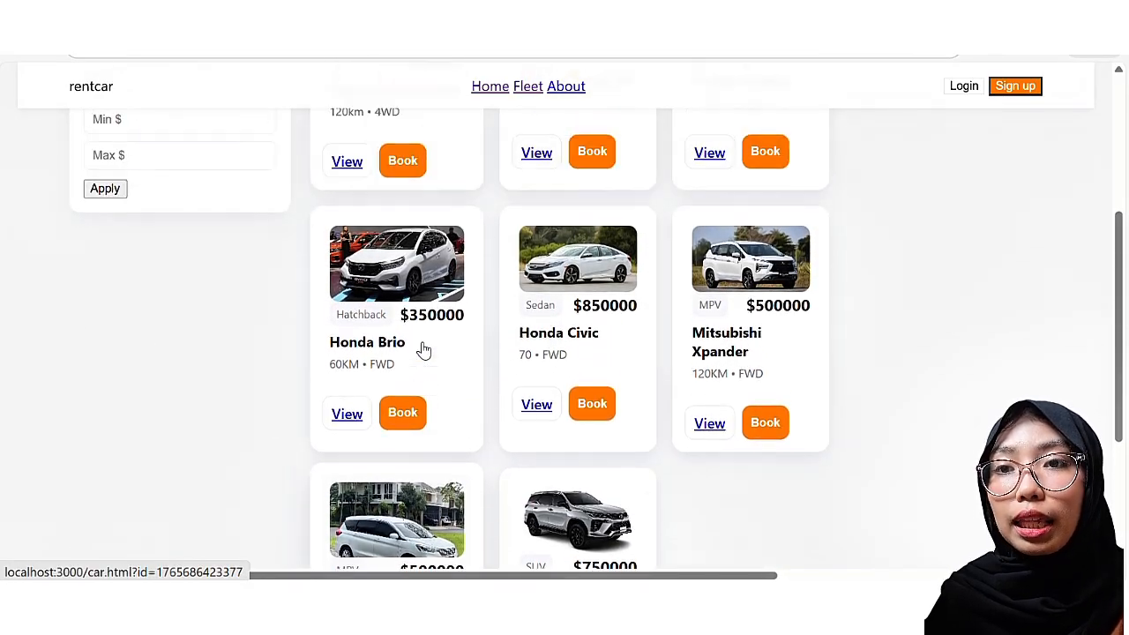
pyautogui.scroll(1, 423, 350)
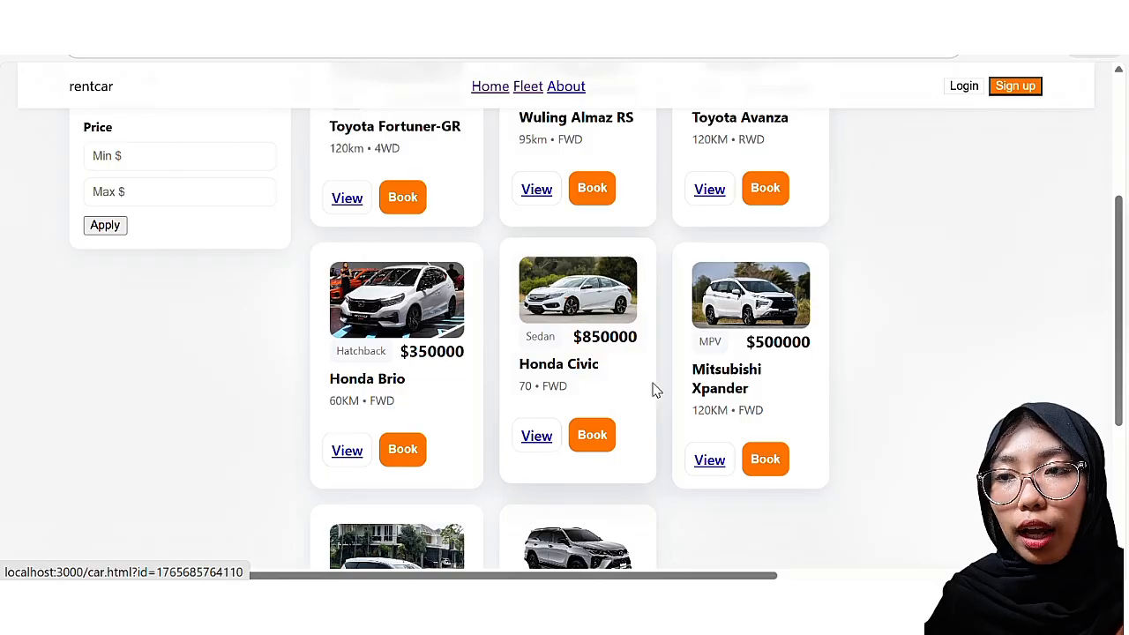
pyautogui.scroll(4, 758, 402)
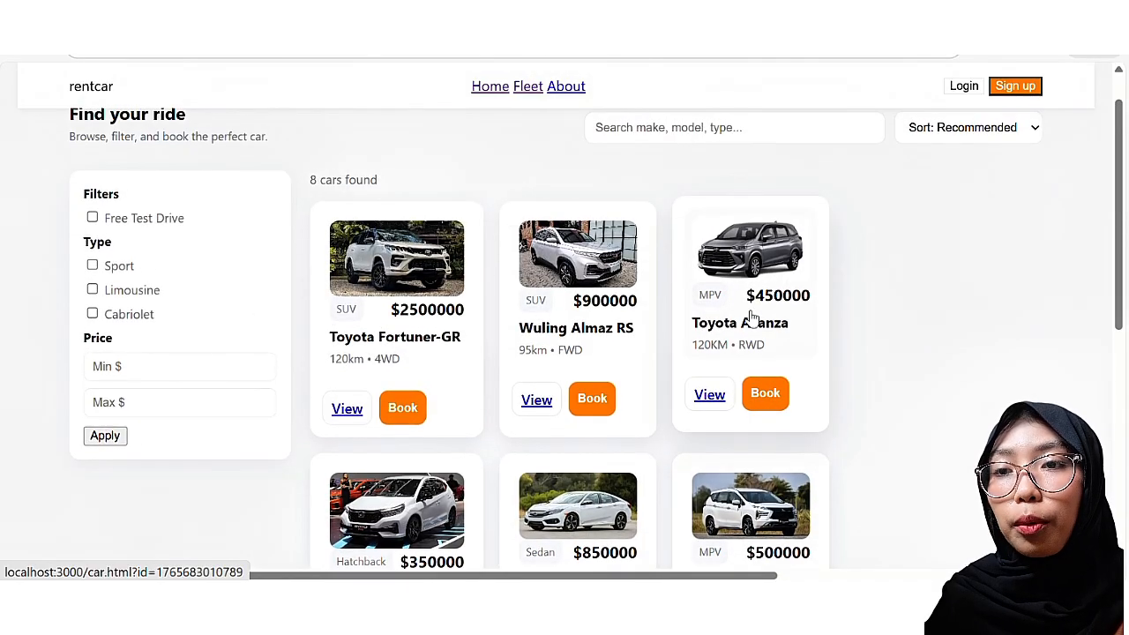
pyautogui.click(126, 370)
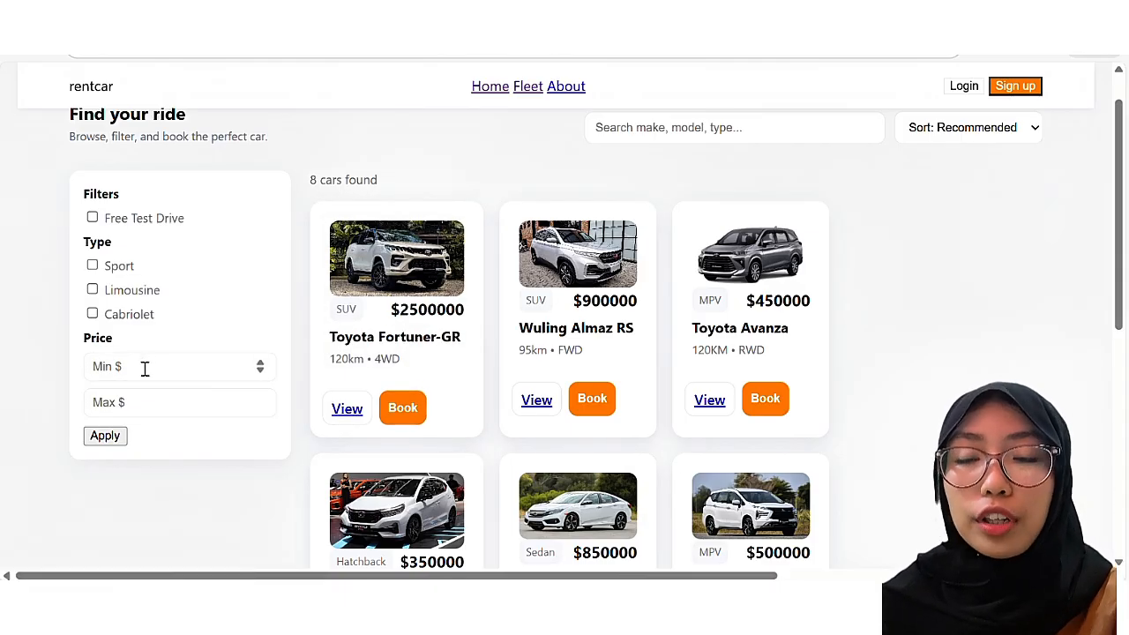
pyautogui.click(126, 370)
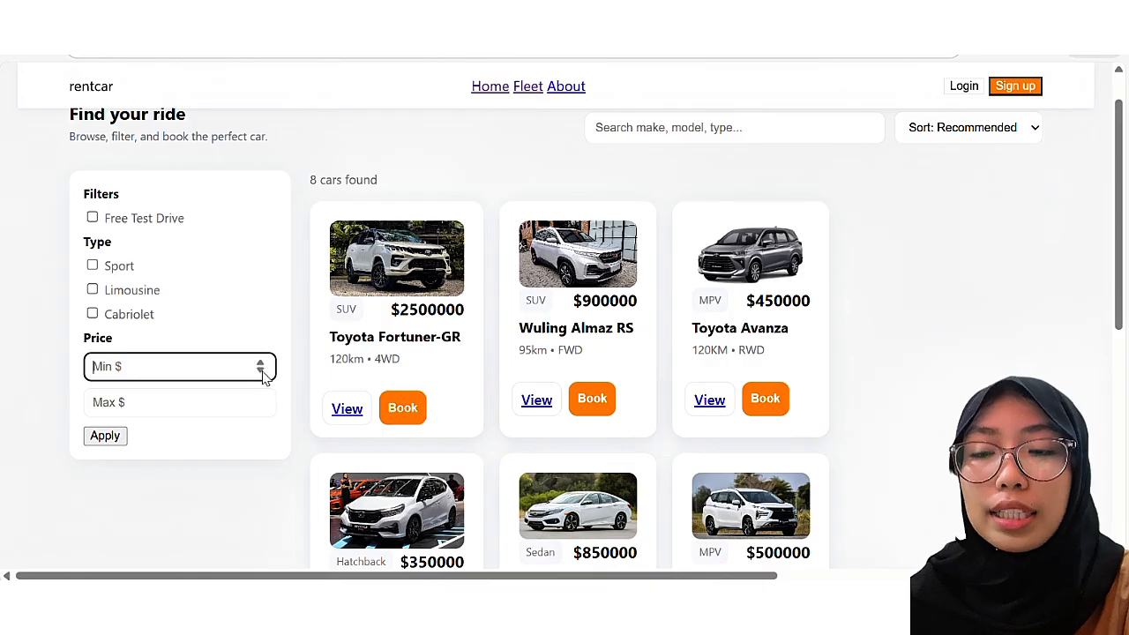
# Step: Set Min $ to 400000 and Max $ to 900000 under Price and apply it
pyautogui.click(260, 372)
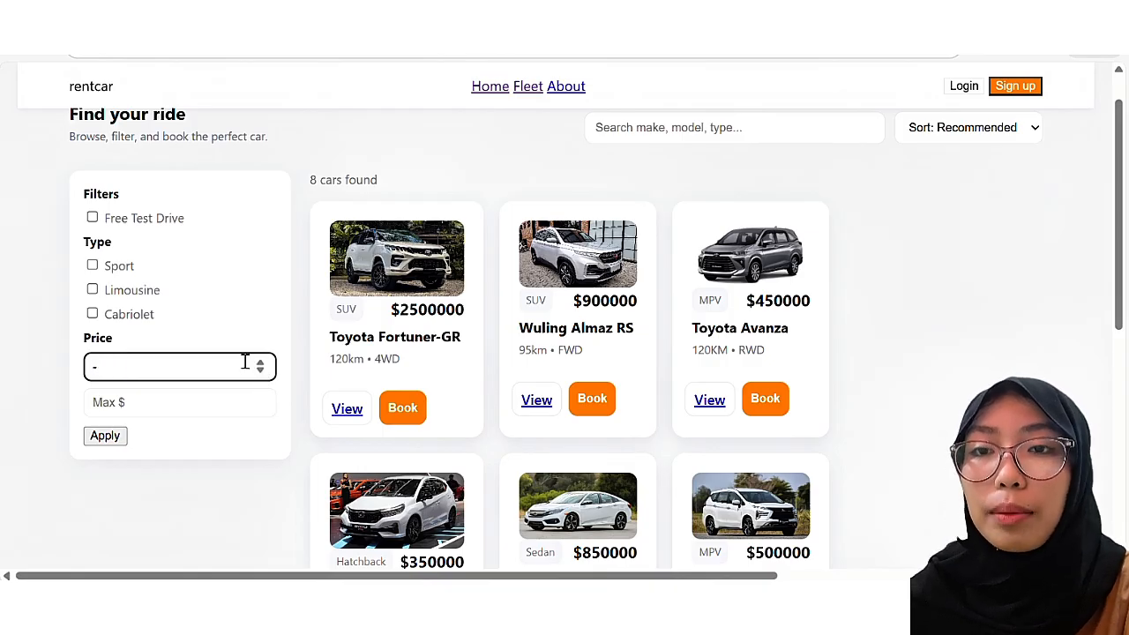
pyautogui.press('BackSpace')
pyautogui.write('4')
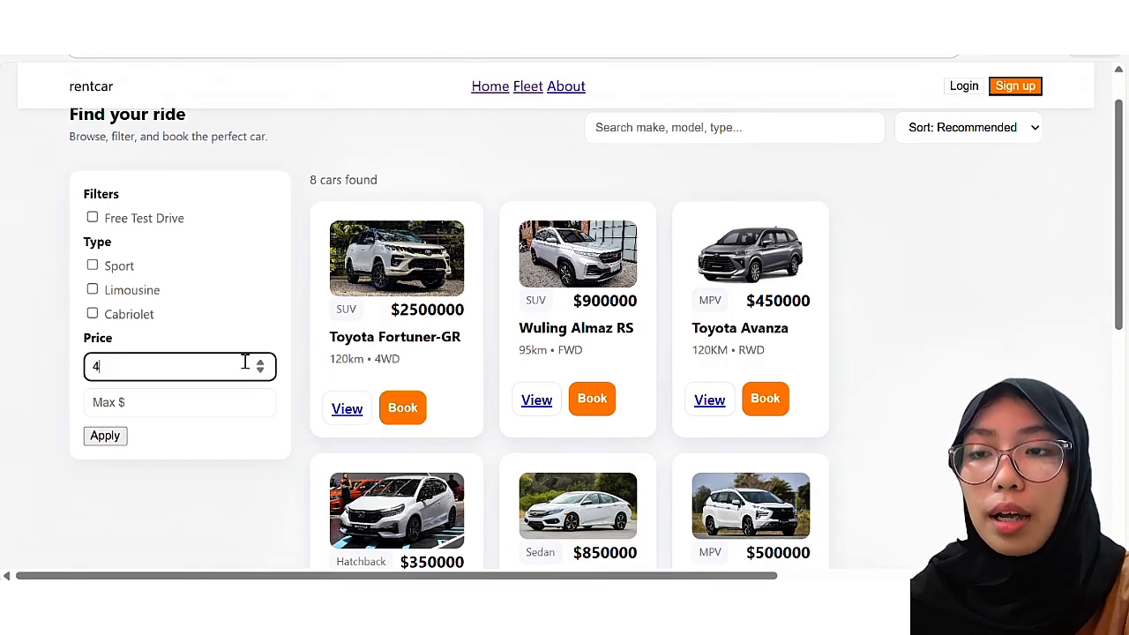
pyautogui.write('00000')
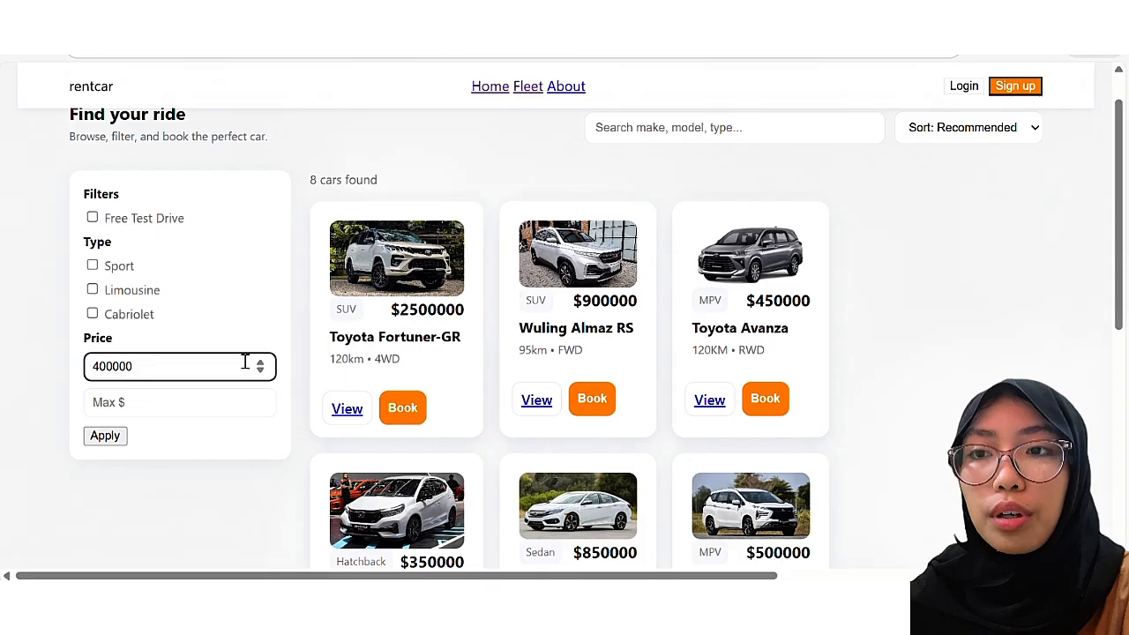
pyautogui.click(171, 403)
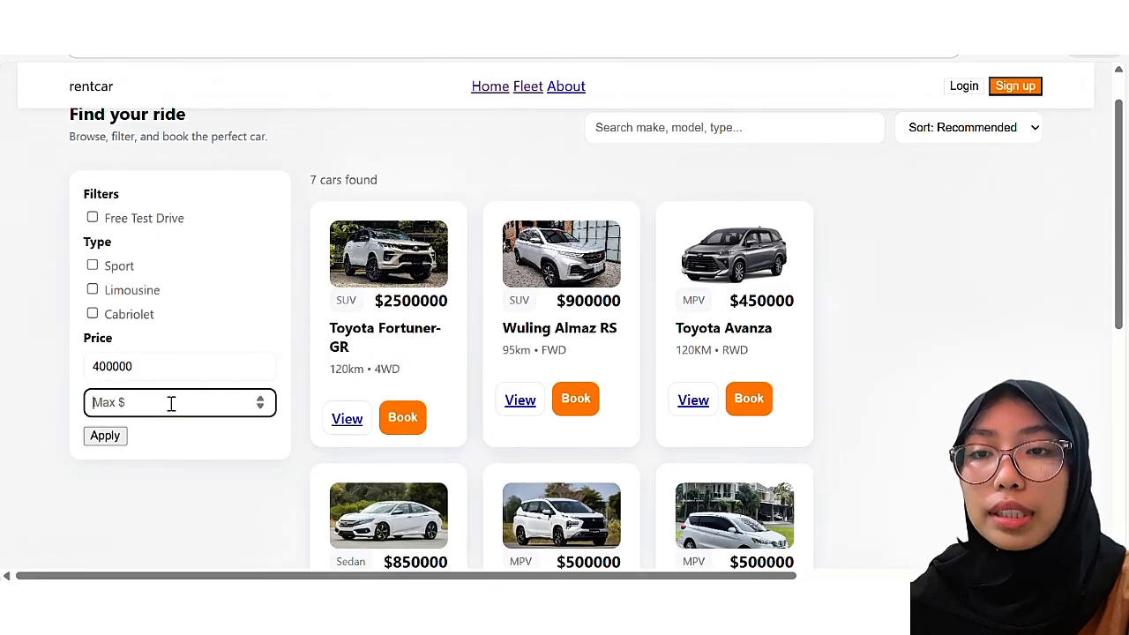
pyautogui.write('900')
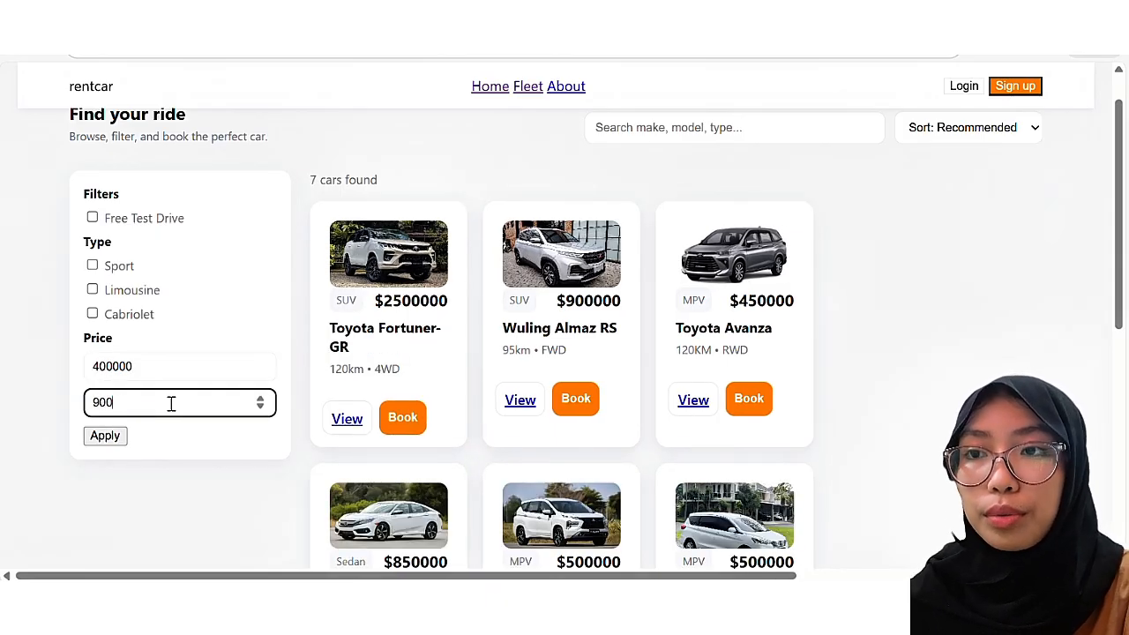
pyautogui.write('000')
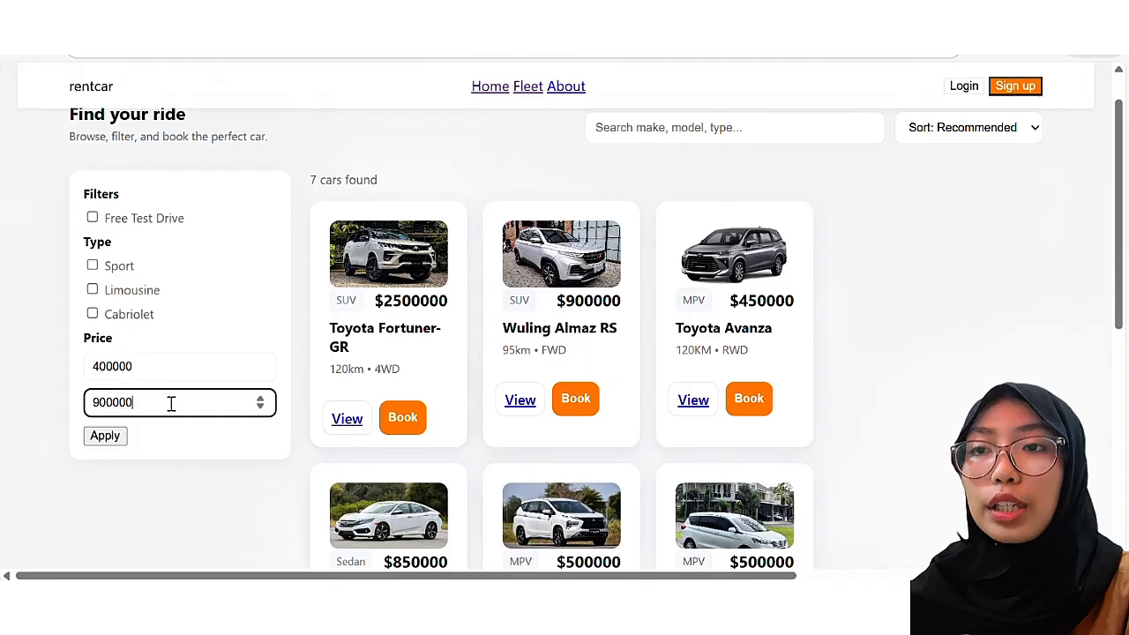
pyautogui.click(115, 440)
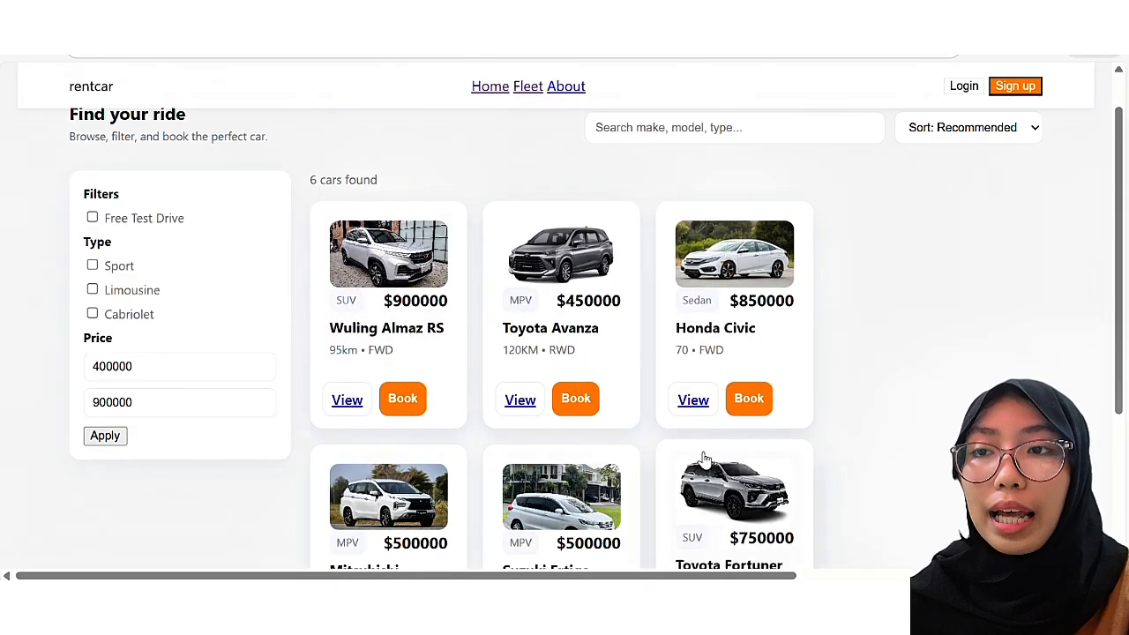
pyautogui.scroll(-3, 703, 459)
pyautogui.scroll(1, 703, 459)
pyautogui.scroll(3, 703, 459)
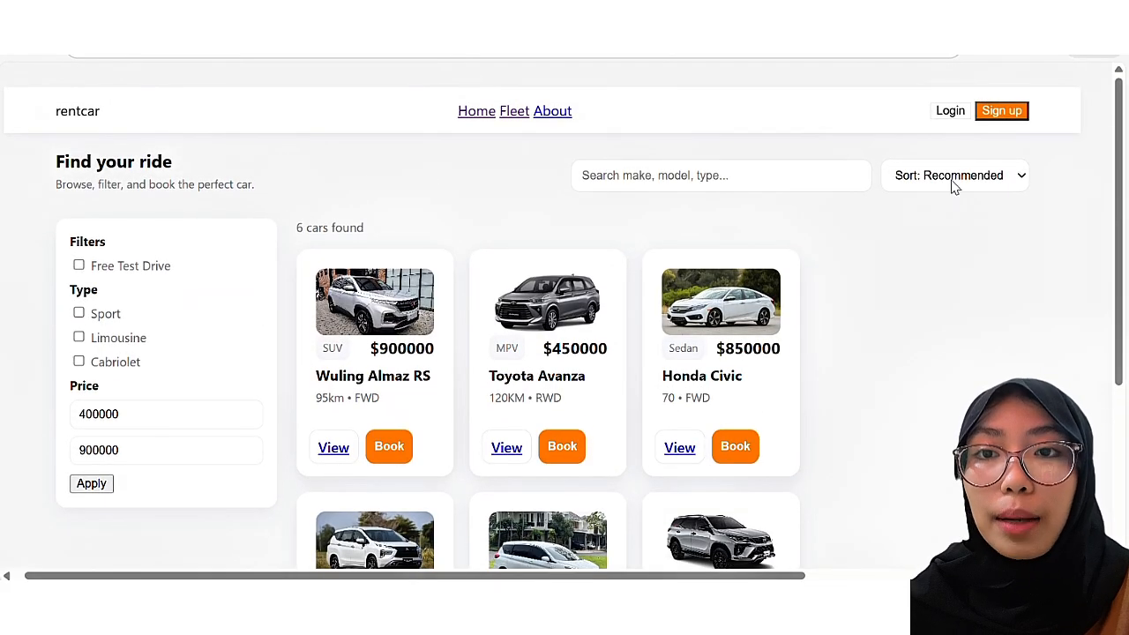
pyautogui.click(102, 484)
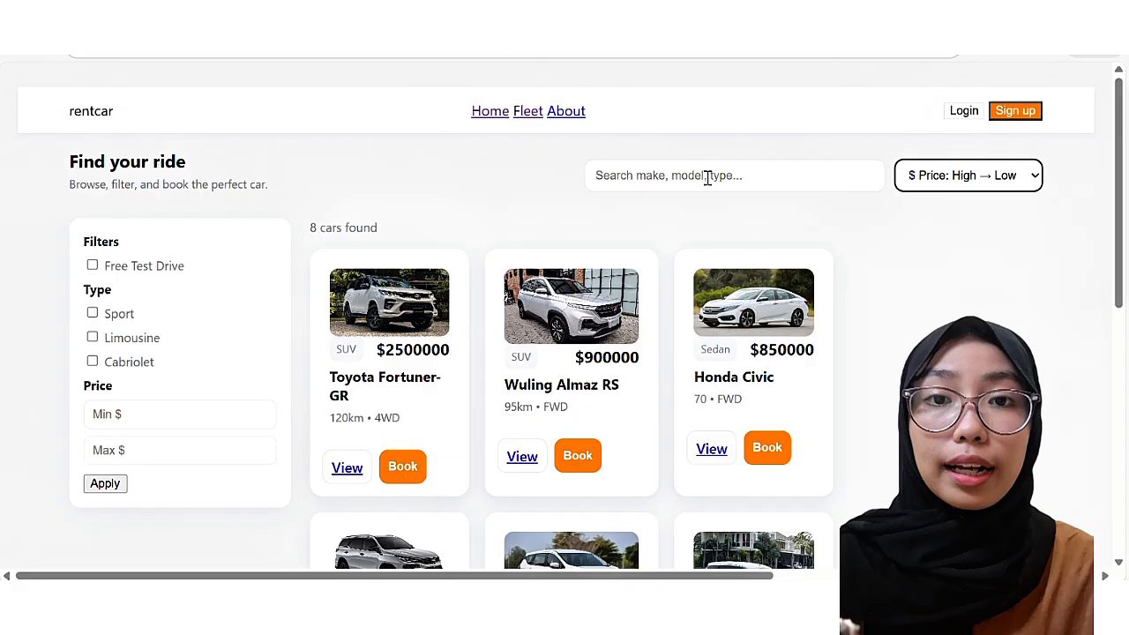
# Step: Search the fleet for 'toyota', then clear it and search for 'almaz'
pyautogui.click(707, 174)
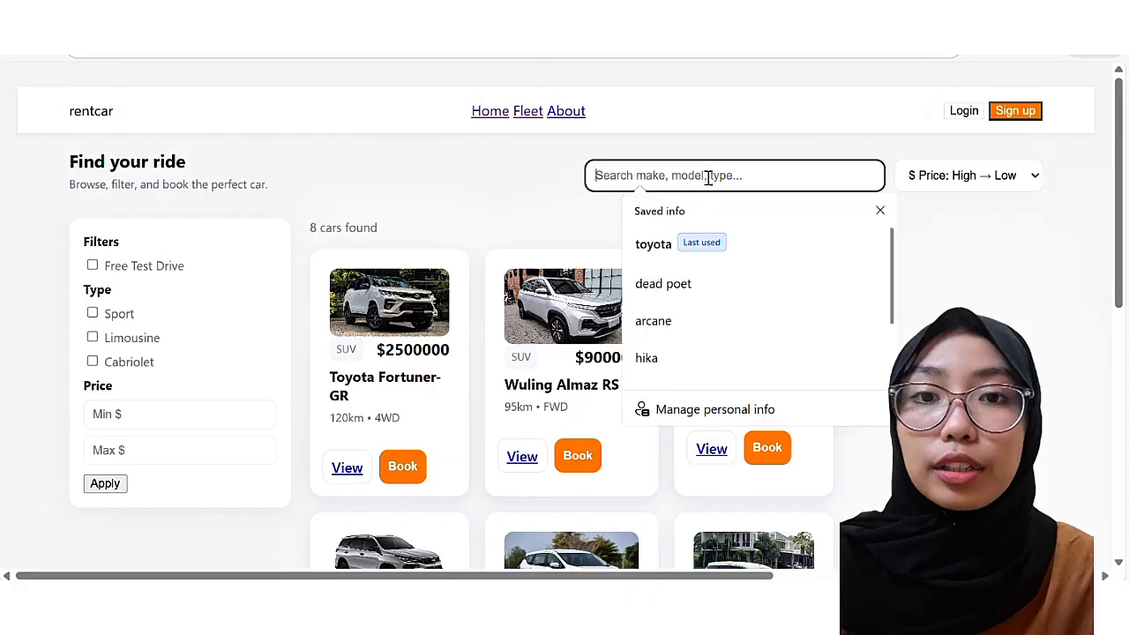
pyautogui.write('toyota')
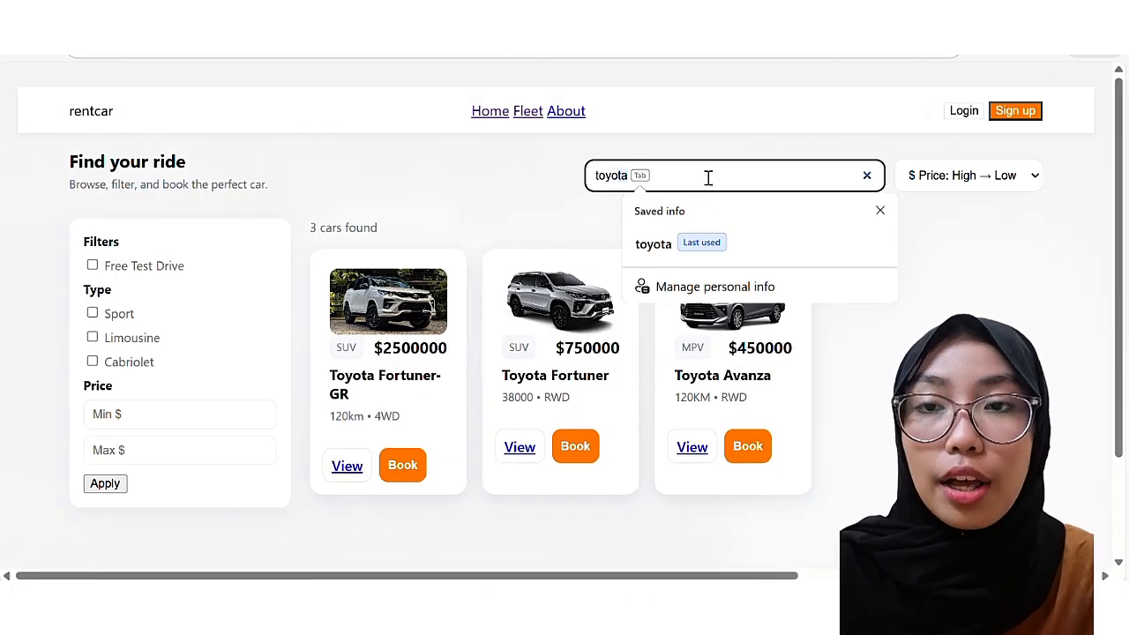
pyautogui.press('Escape')
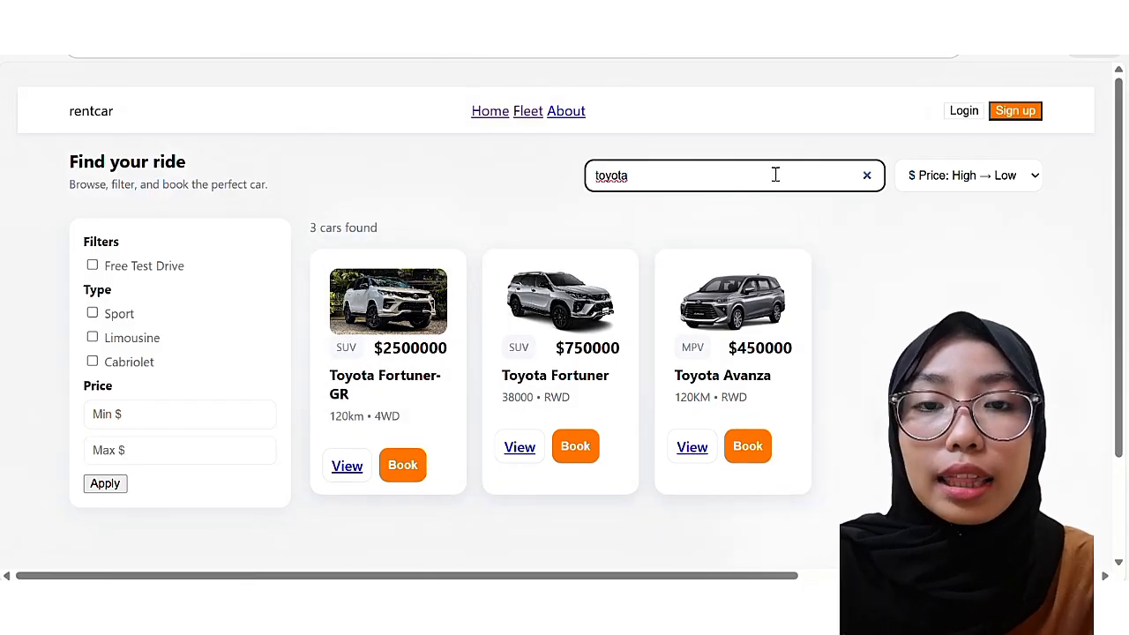
pyautogui.press('BackSpace')
pyautogui.press('BackSpace')
pyautogui.press('BackSpace')
pyautogui.press('BackSpace')
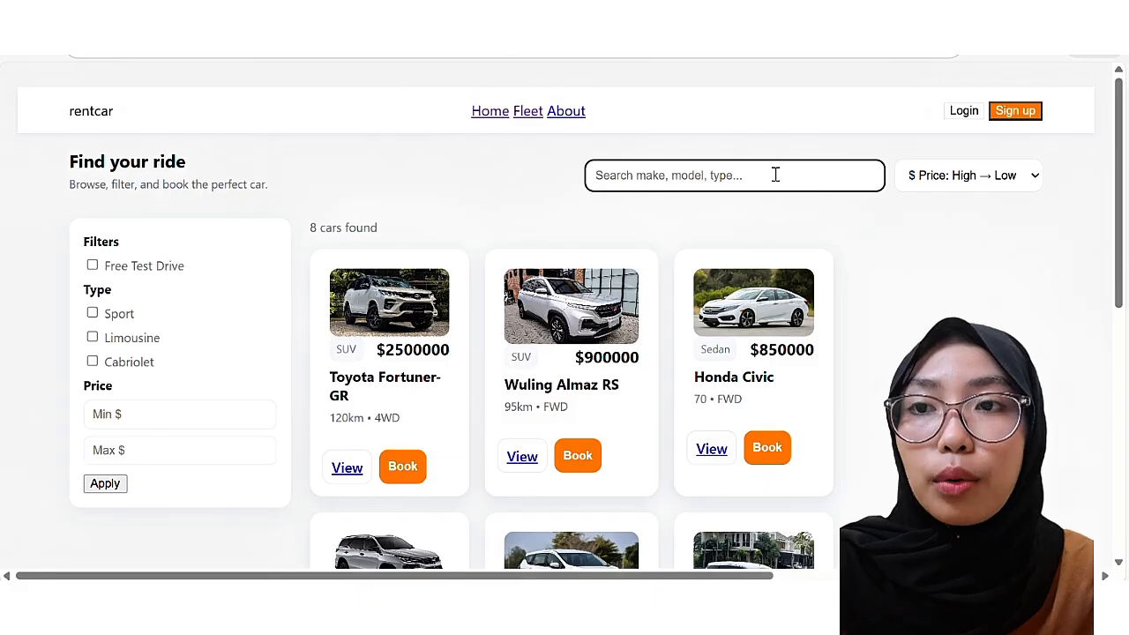
pyautogui.write('al')
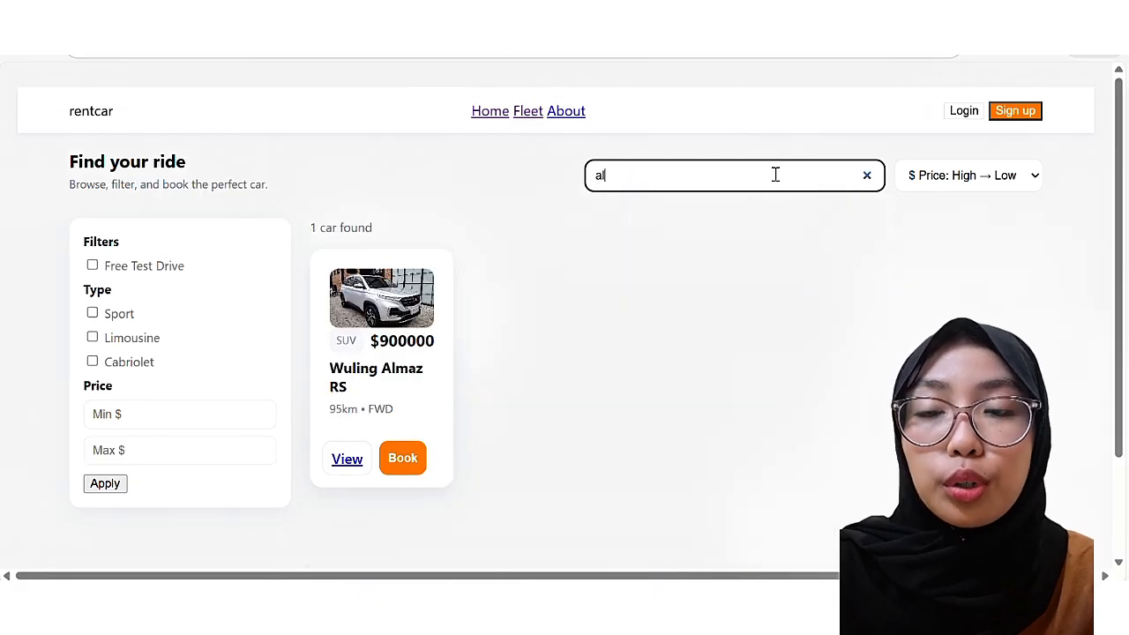
pyautogui.write('maz')
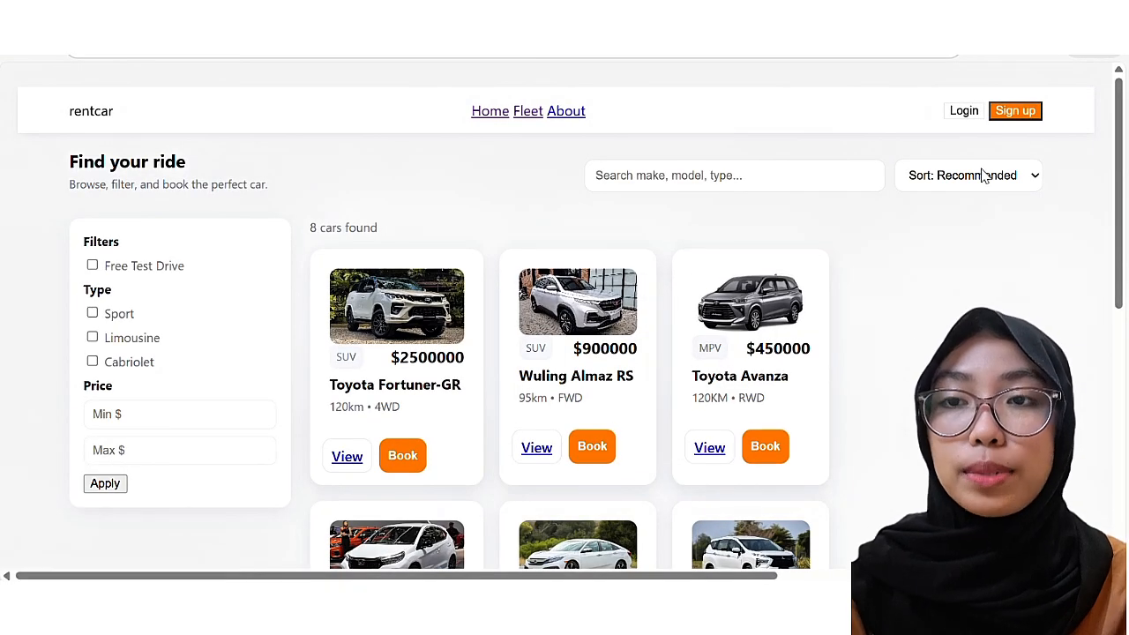
# Step: Sort the cars by $ Price: Low → High, then switch to $ Price: High → Low
pyautogui.click(1002, 166)
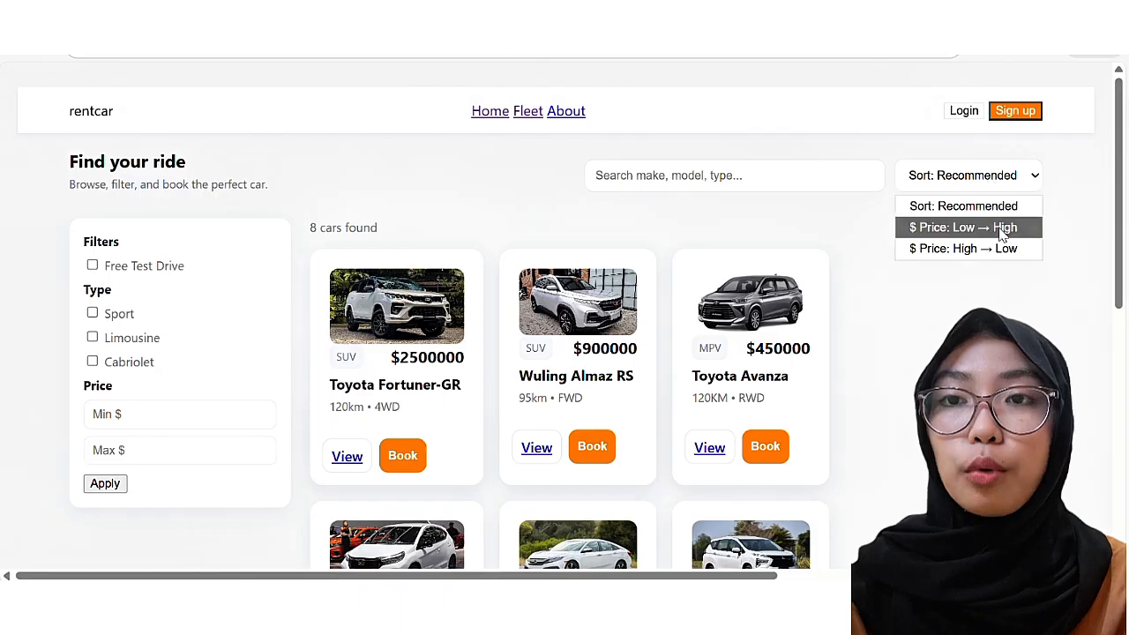
pyautogui.click(1001, 229)
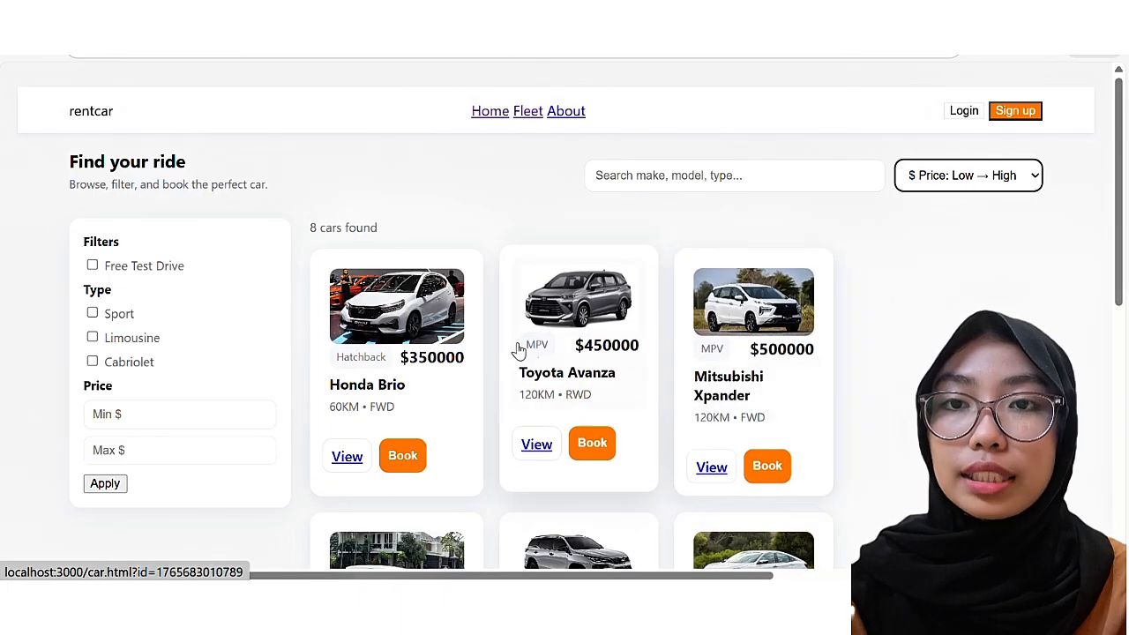
pyautogui.scroll(-5, 422, 381)
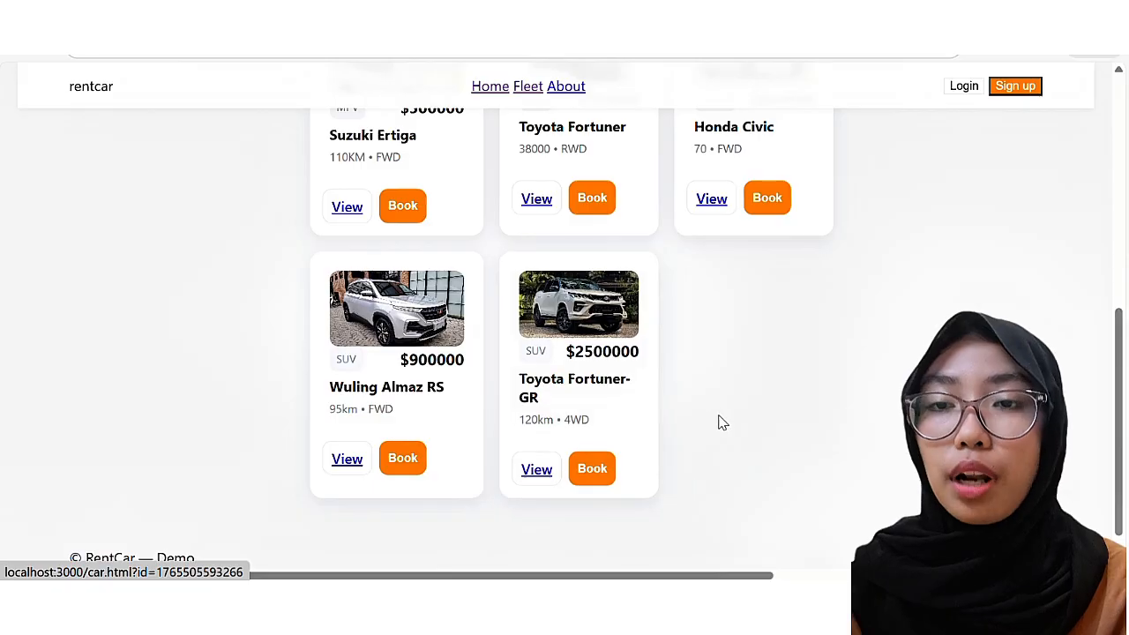
pyautogui.scroll(5, 721, 421)
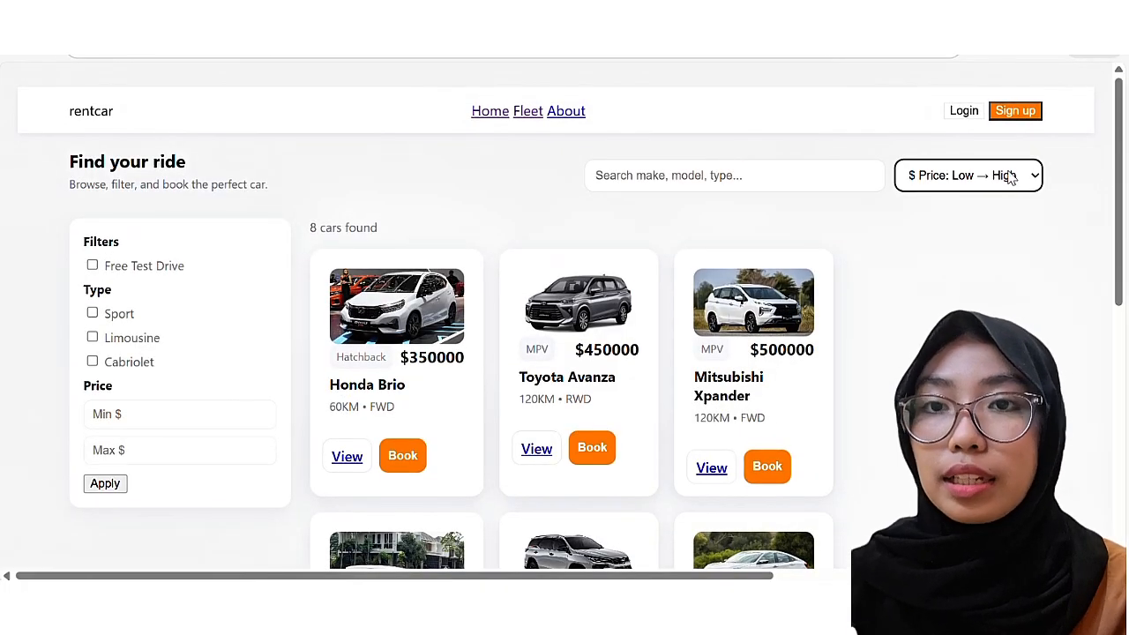
pyautogui.click(1008, 174)
pyautogui.click(994, 250)
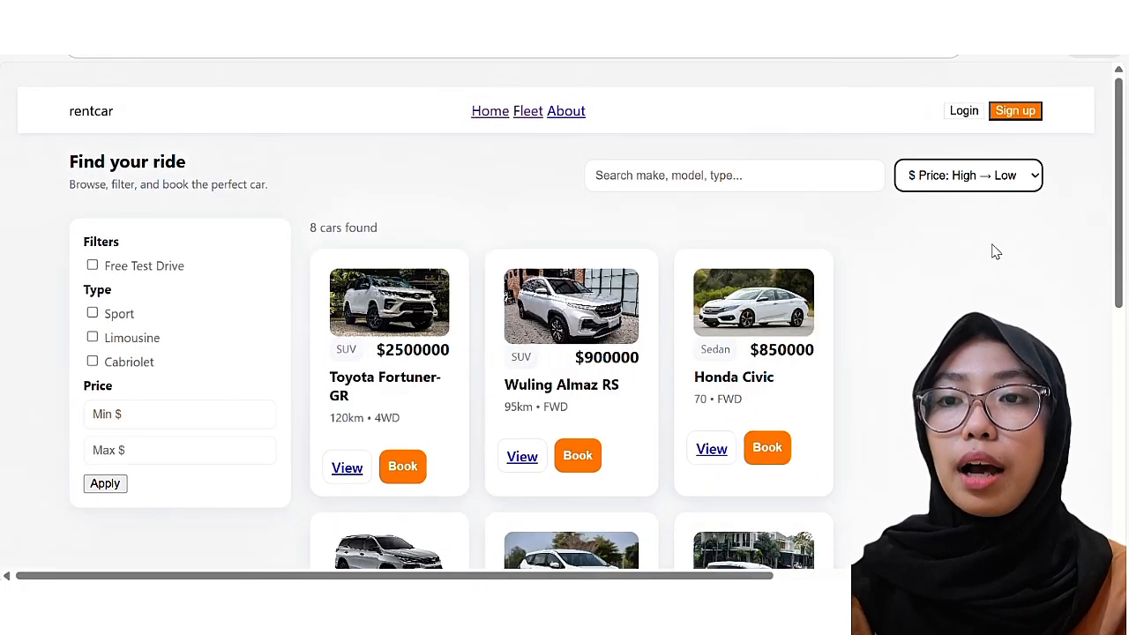
pyautogui.scroll(-1, 812, 320)
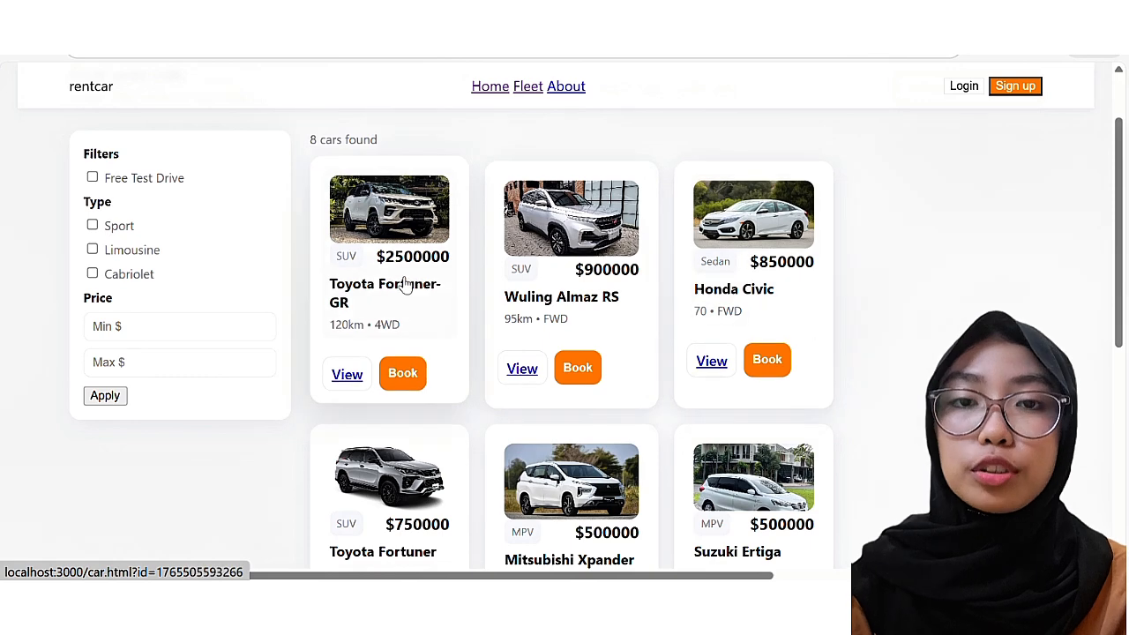
# Step: Search 'alma' to show only the Wuling Almaz RS, then preview and close its details
pyautogui.scroll(1, 705, 300)
pyautogui.click(773, 173)
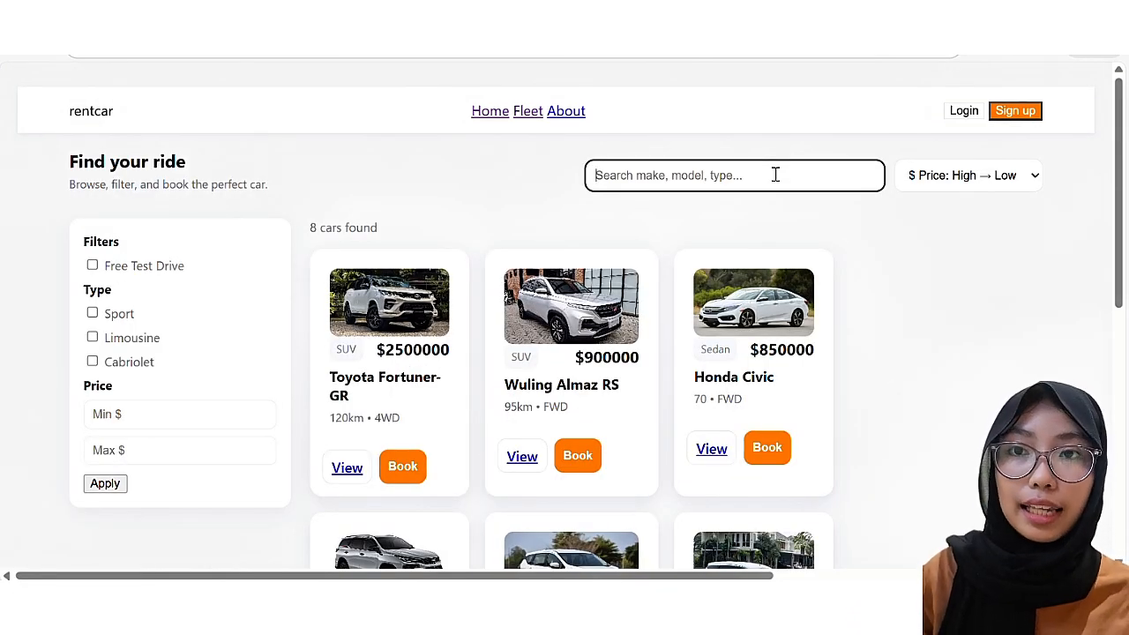
pyautogui.write('al')
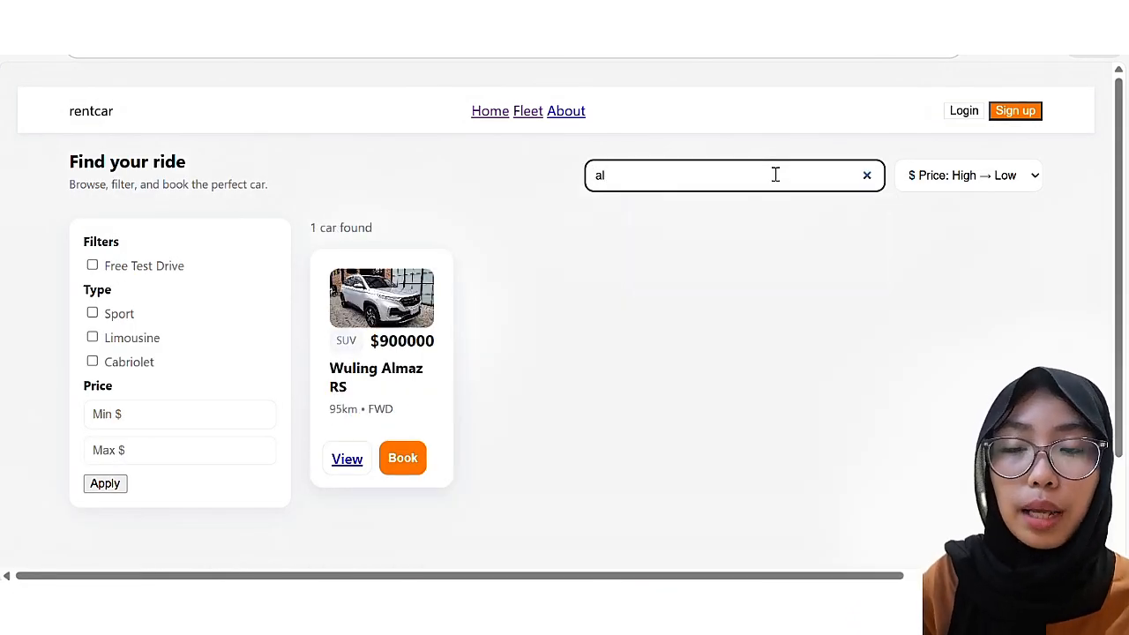
pyautogui.write('maz')
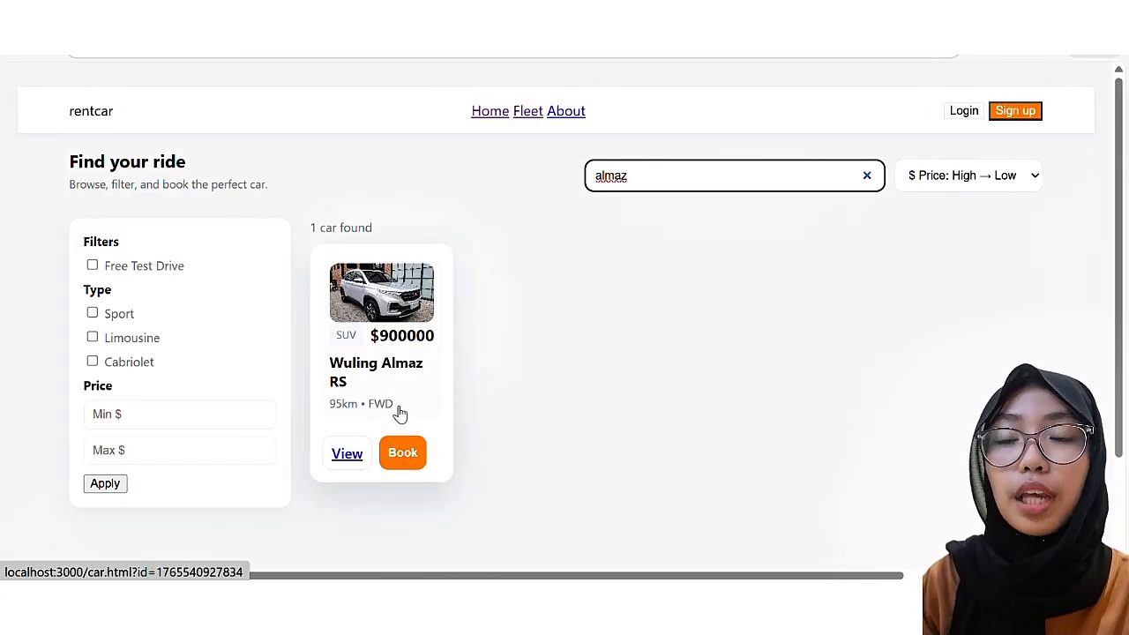
pyautogui.click(411, 295)
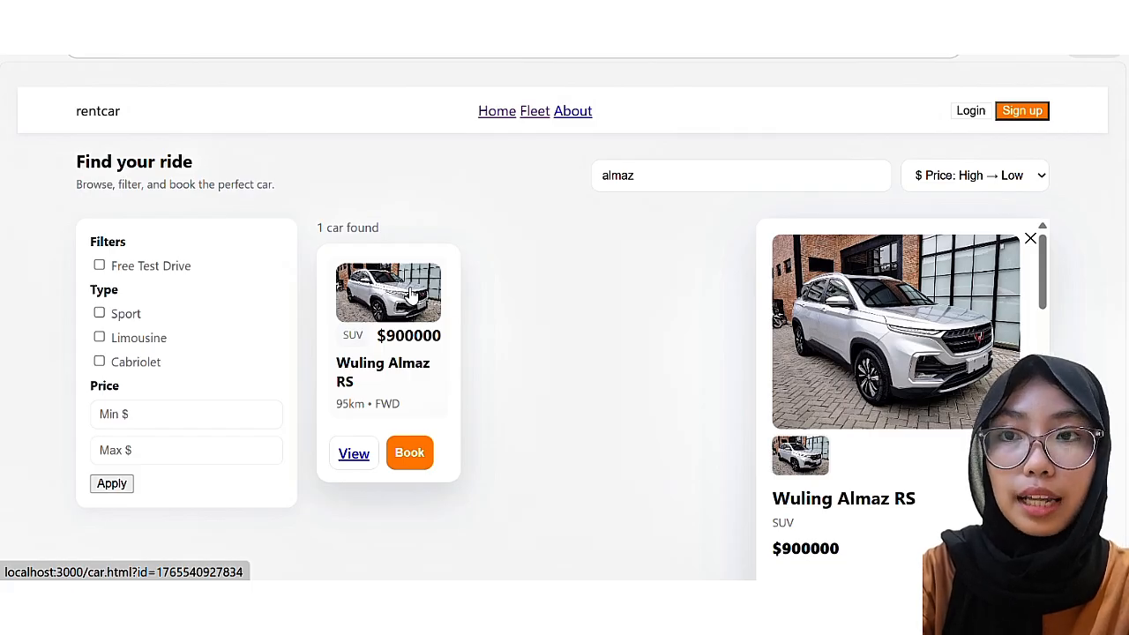
pyautogui.click(584, 333)
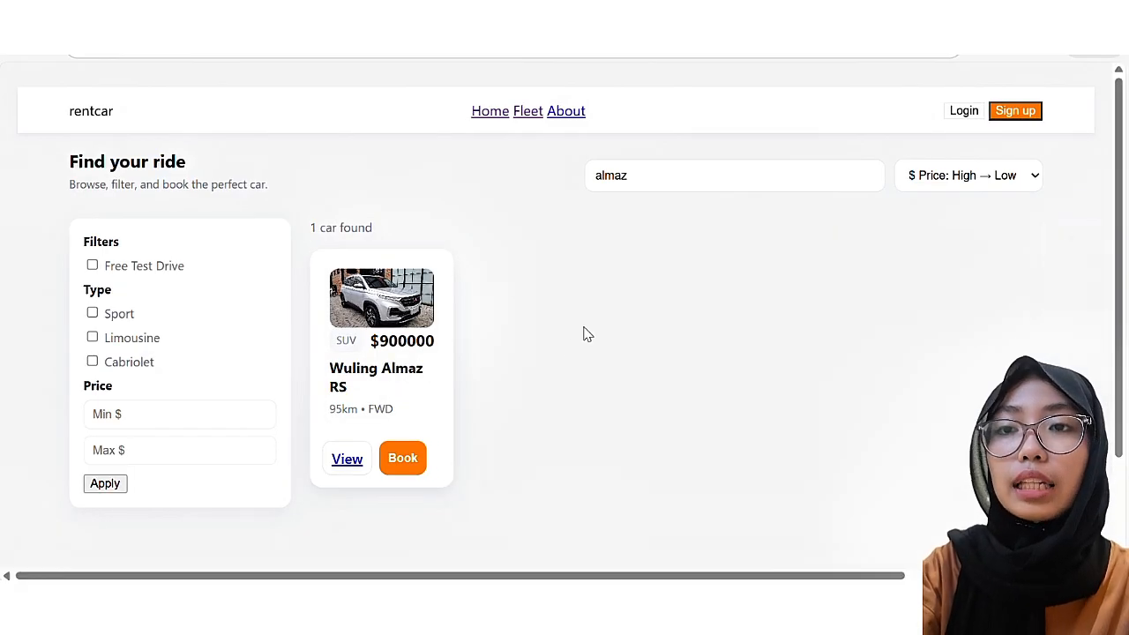
# Step: Book the Wuling Almaz RS and review its booking page down to Upload KTP / SIM
pyautogui.click(406, 466)
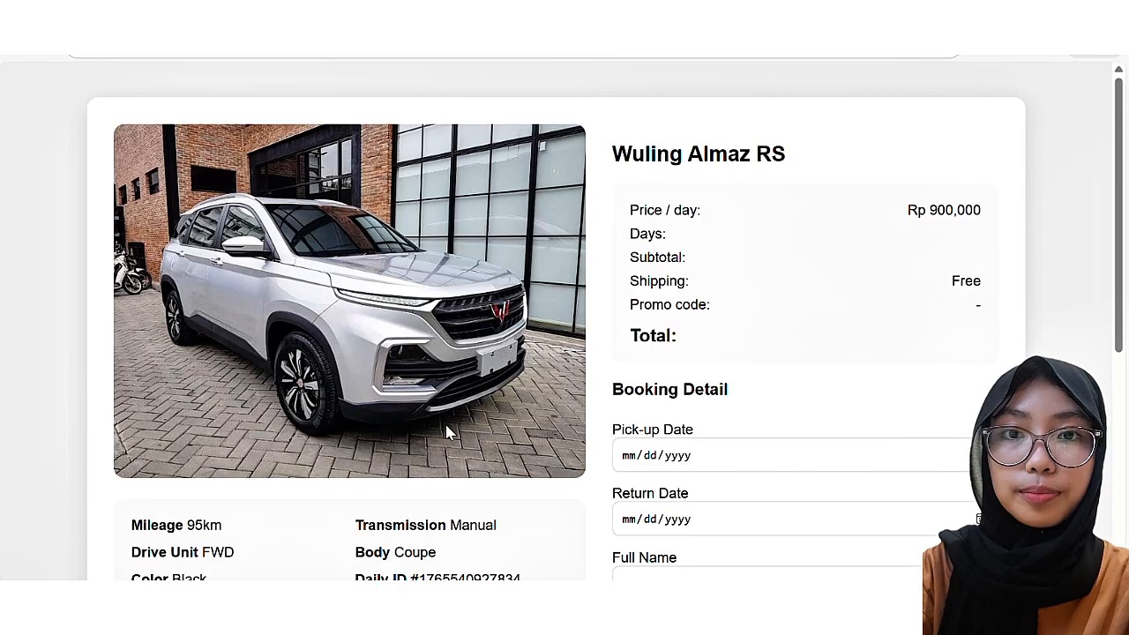
pyautogui.scroll(-2, 673, 328)
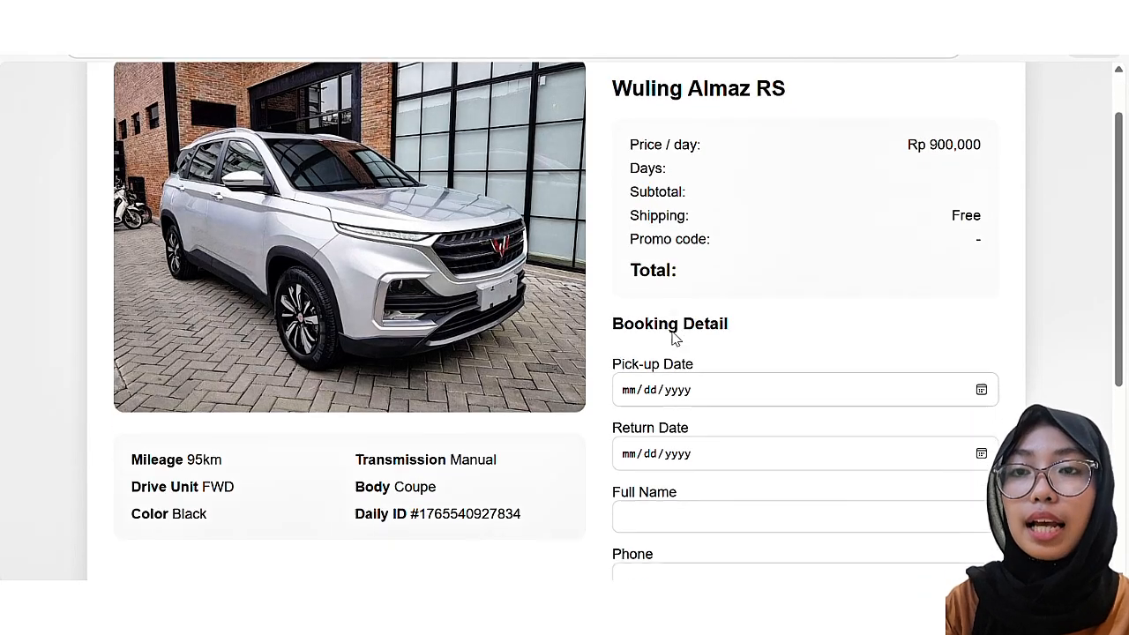
pyautogui.scroll(-5, 673, 337)
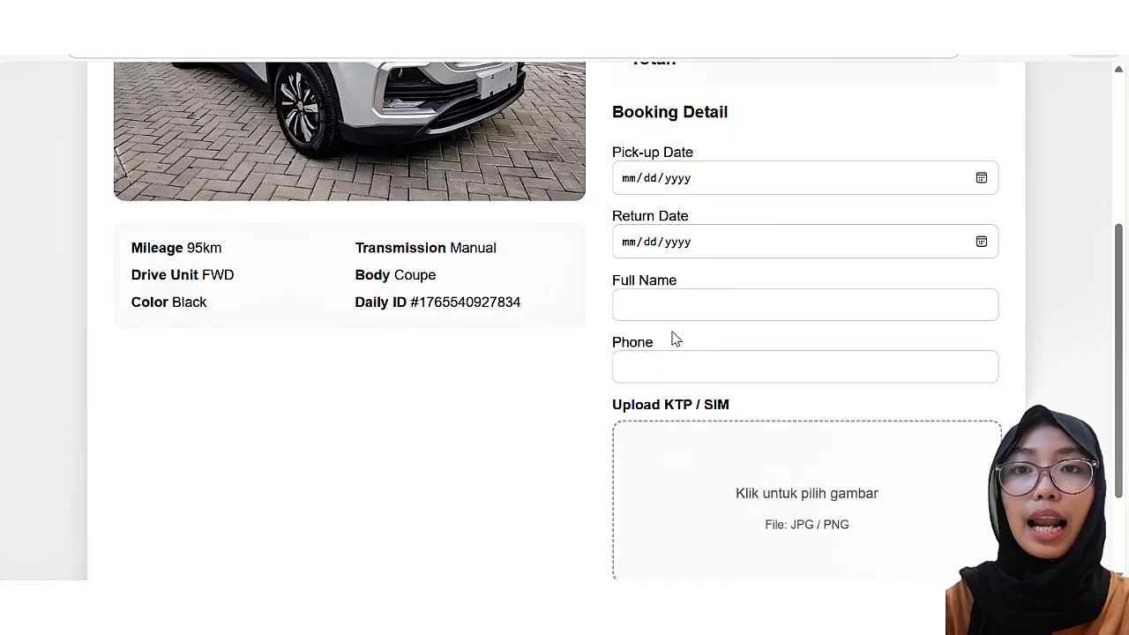
pyautogui.scroll(-1, 673, 337)
pyautogui.scroll(3, 671, 335)
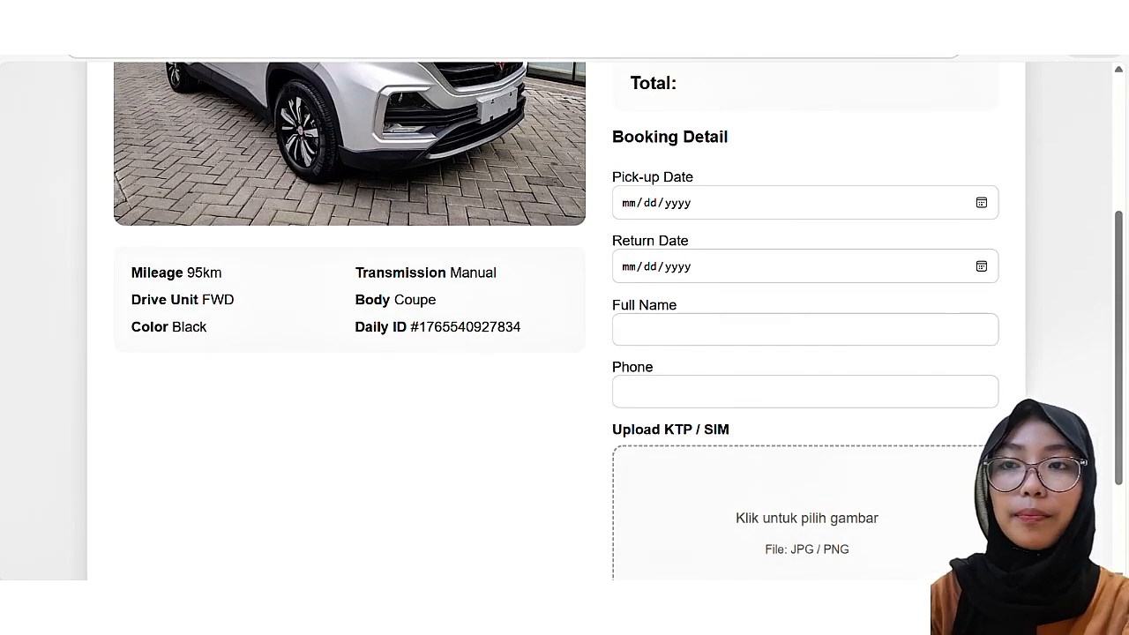
pyautogui.scroll(5, 504, 68)
pyautogui.scroll(-2, 716, 279)
pyautogui.scroll(-2, 715, 279)
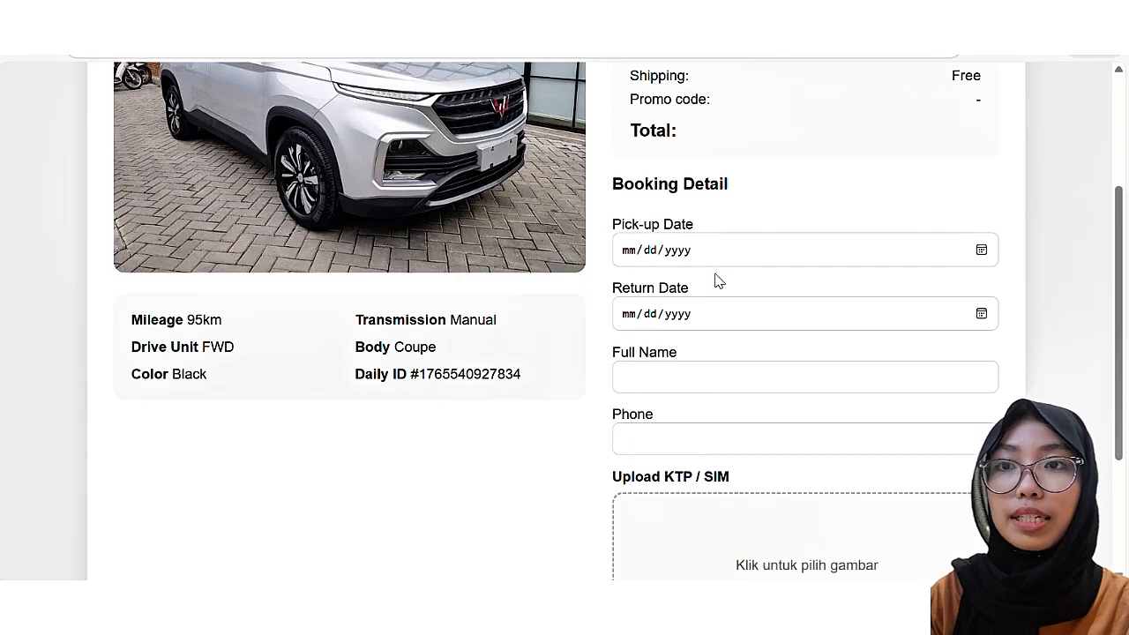
pyautogui.scroll(-1, 715, 280)
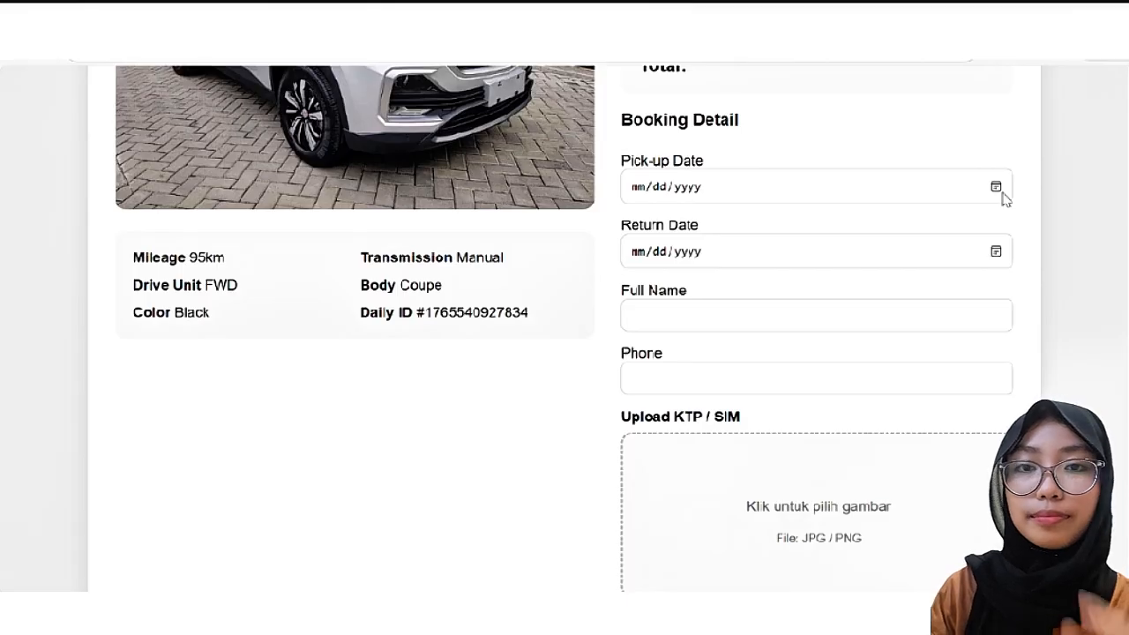
# Step: Set the pick-up date to 12/20/2025 and the return date to 12/23/2025
pyautogui.click(998, 189)
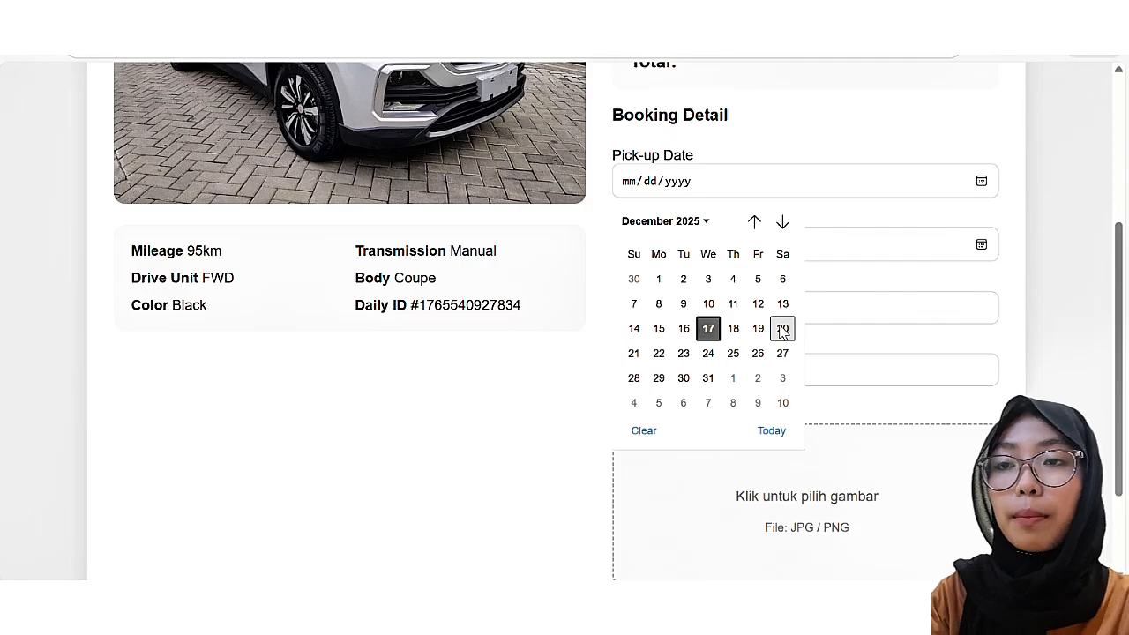
pyautogui.click(782, 328)
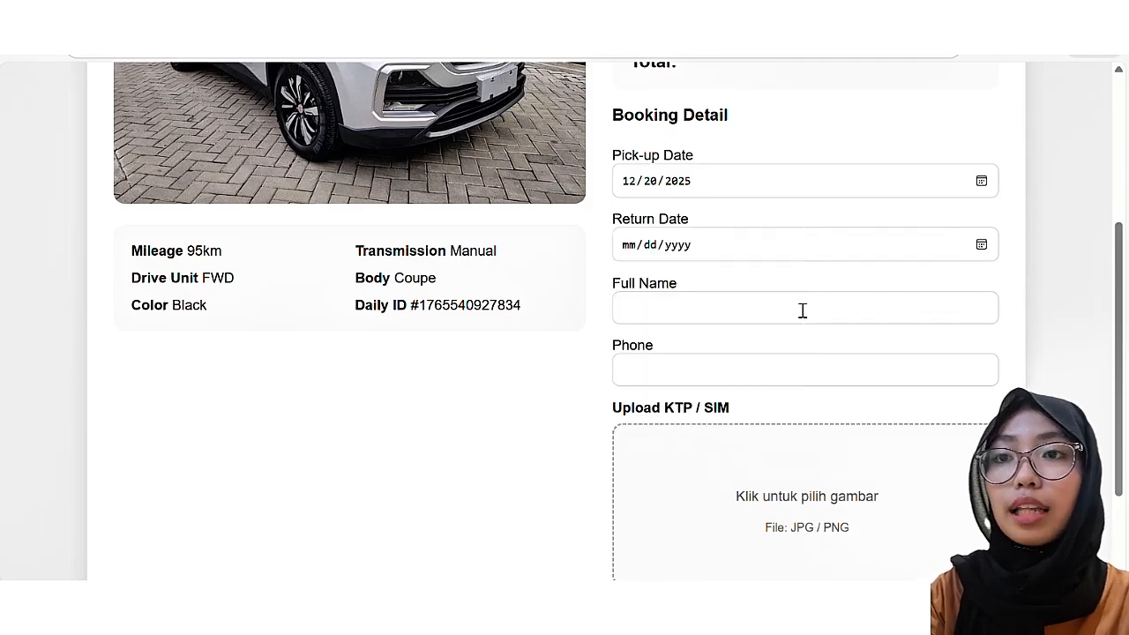
pyautogui.click(982, 245)
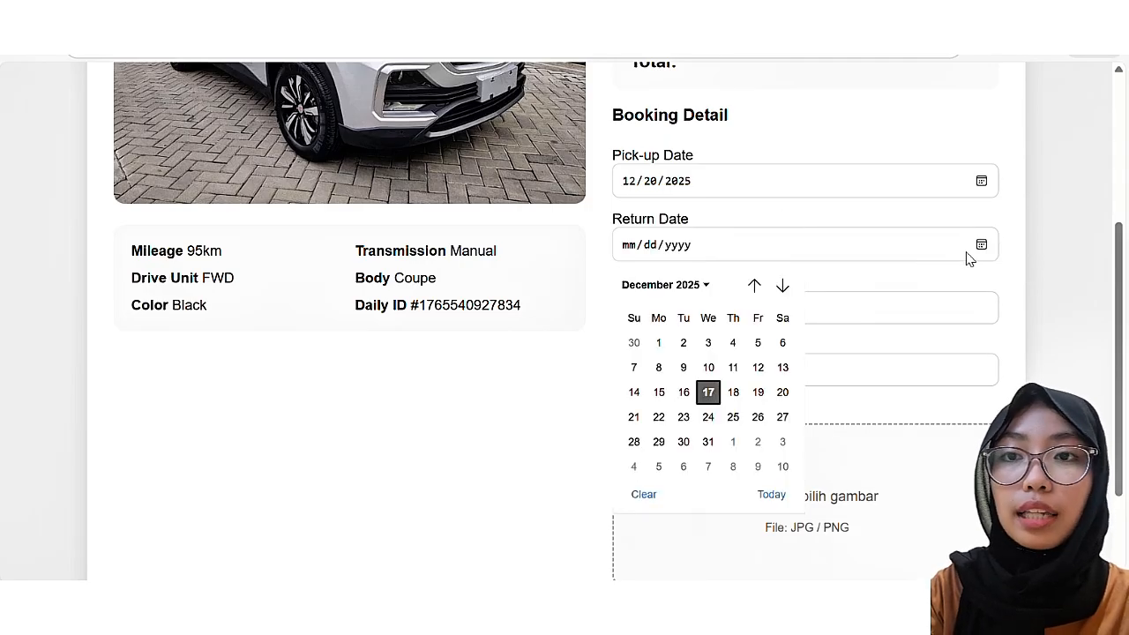
pyautogui.click(684, 418)
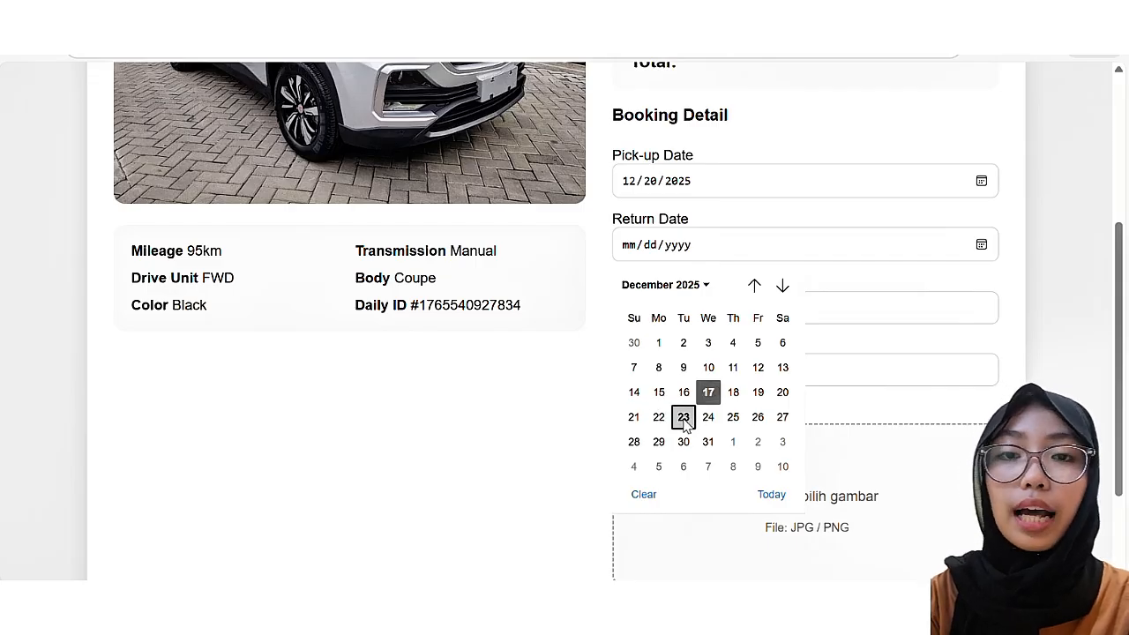
# Step: Fill in the renter's full name and phone number on the booking form
pyautogui.click(805, 298)
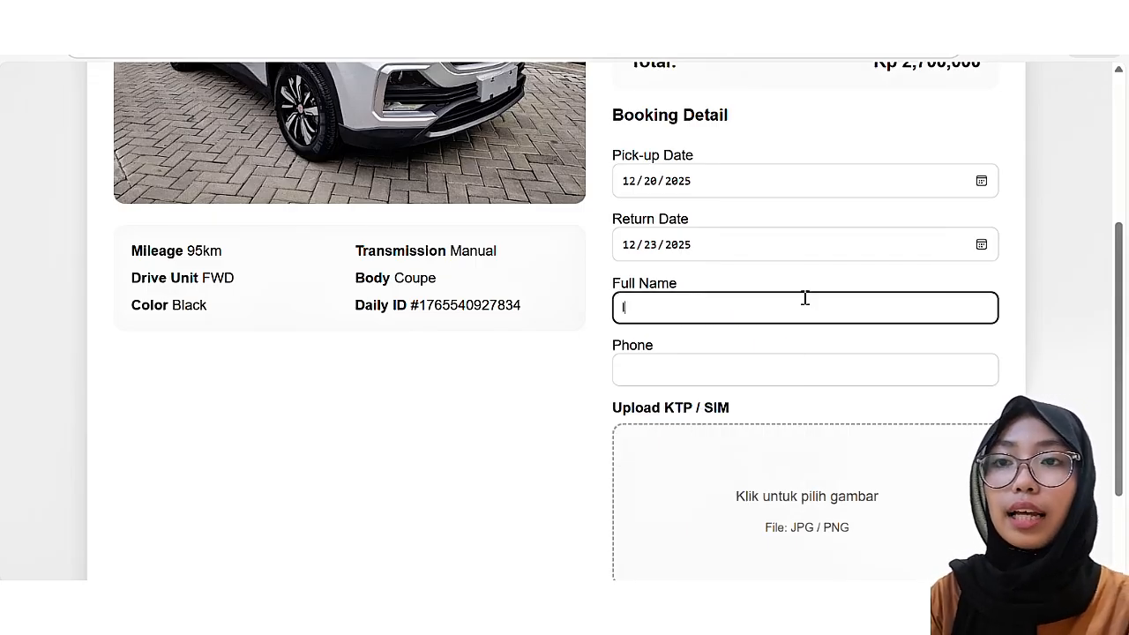
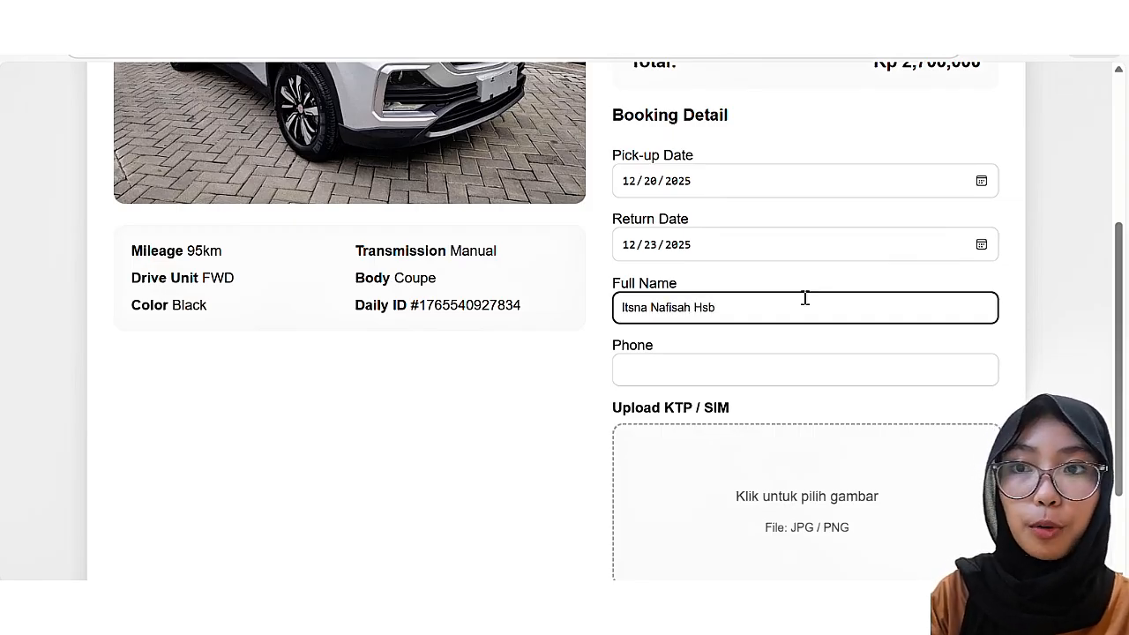
pyautogui.scroll(-1, 805, 343)
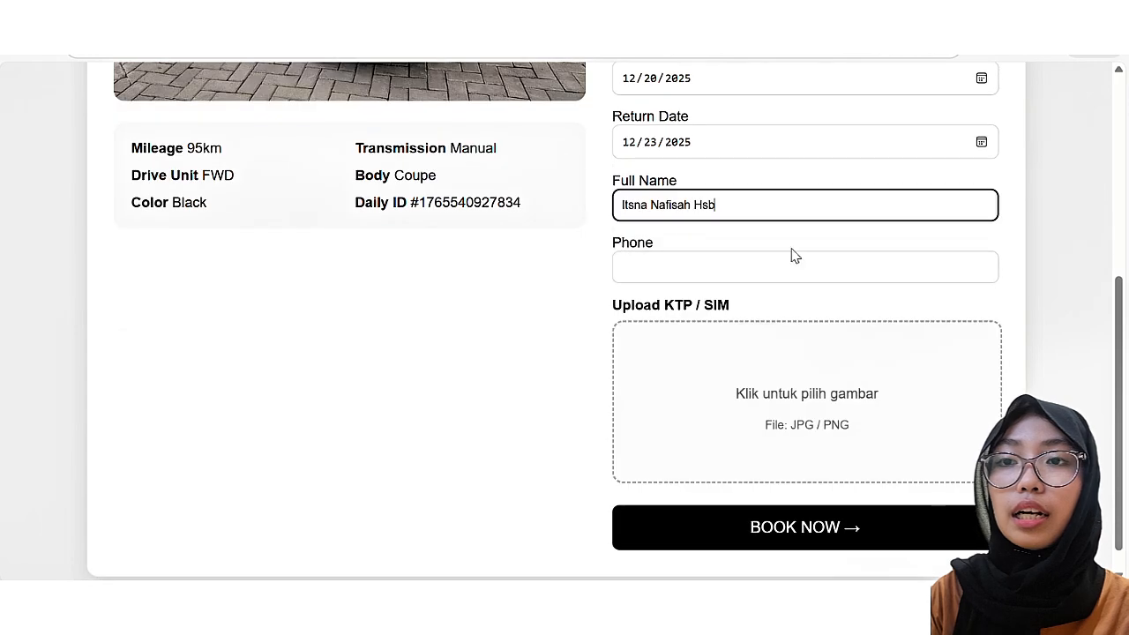
pyautogui.click(785, 270)
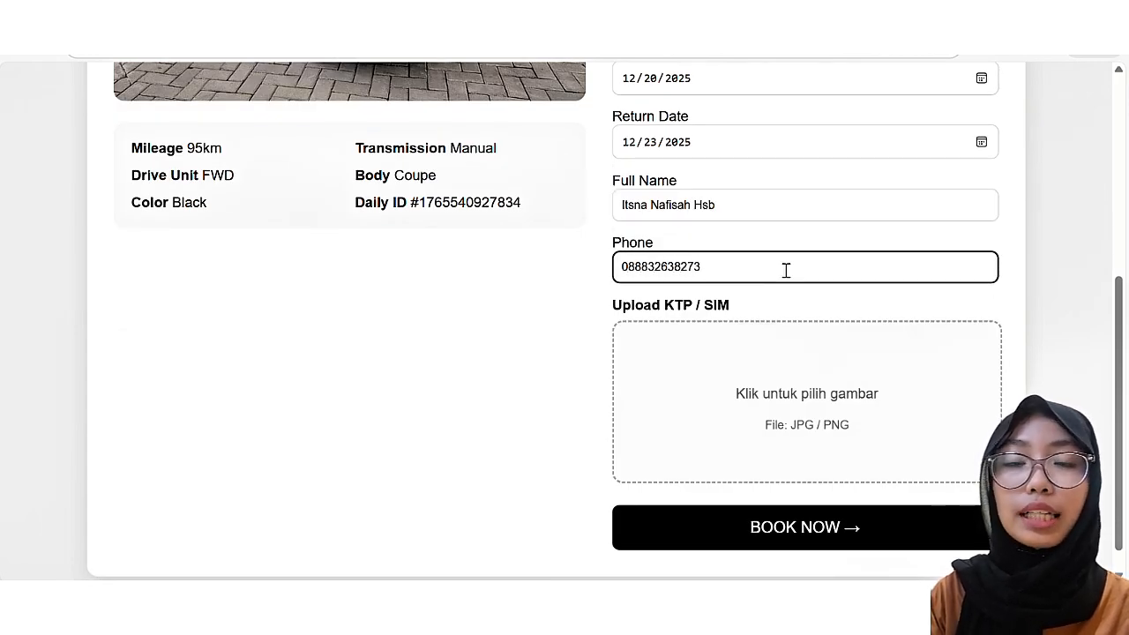
pyautogui.scroll(-1, 786, 269)
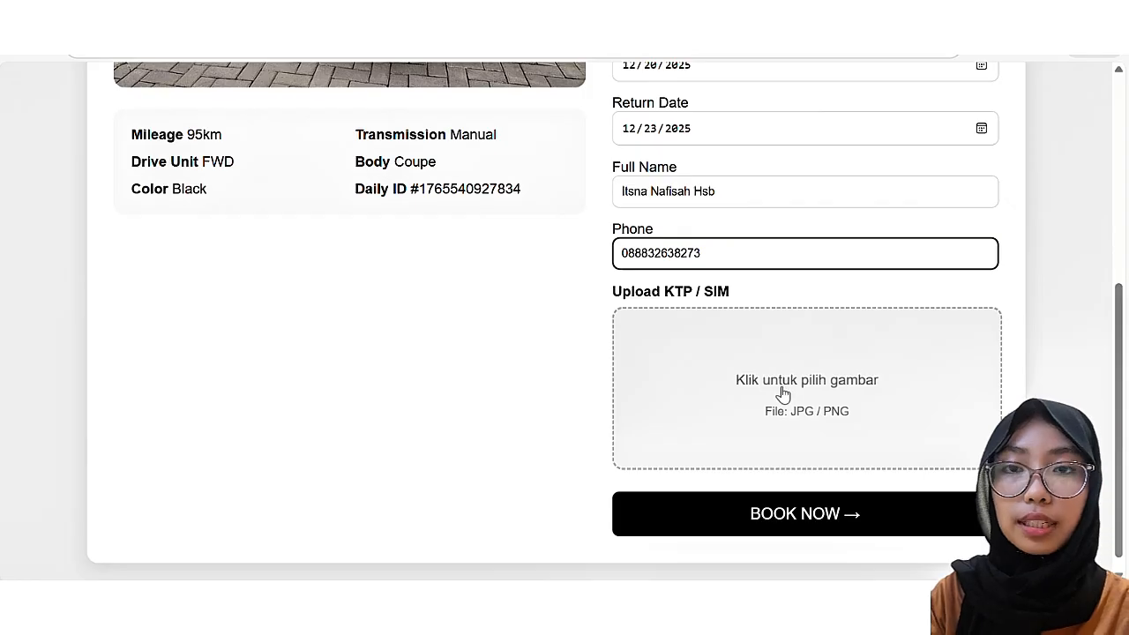
# Step: Attach the CONTOH KTP image as the ID, submit with BOOK NOW, and acknowledge the success alert
pyautogui.click(783, 393)
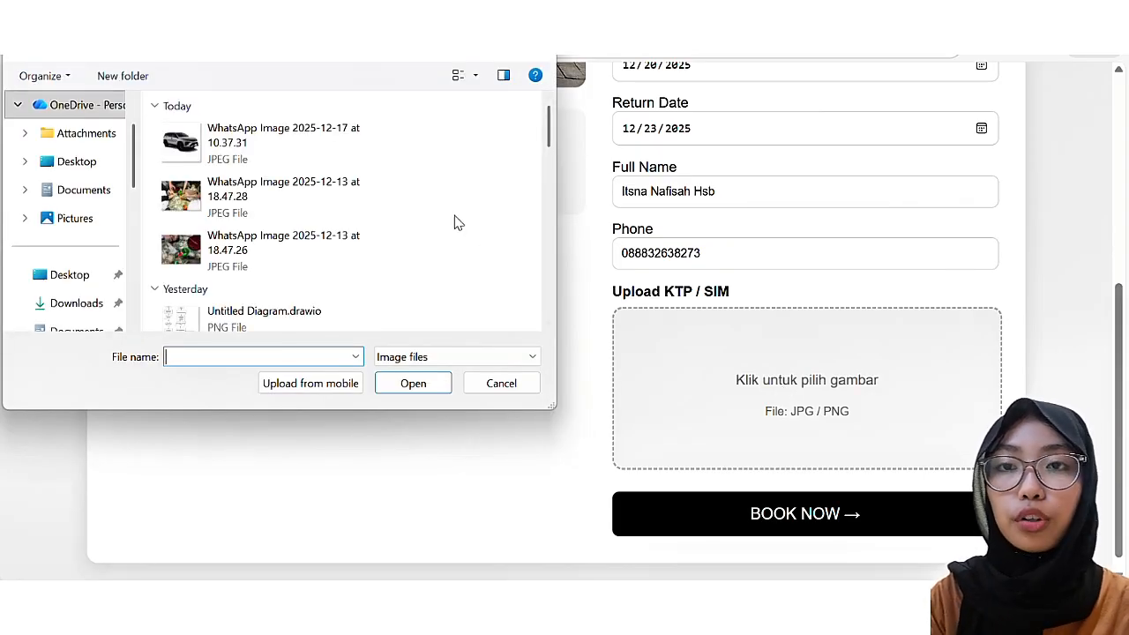
pyautogui.scroll(-3, 453, 222)
pyautogui.scroll(-5, 457, 222)
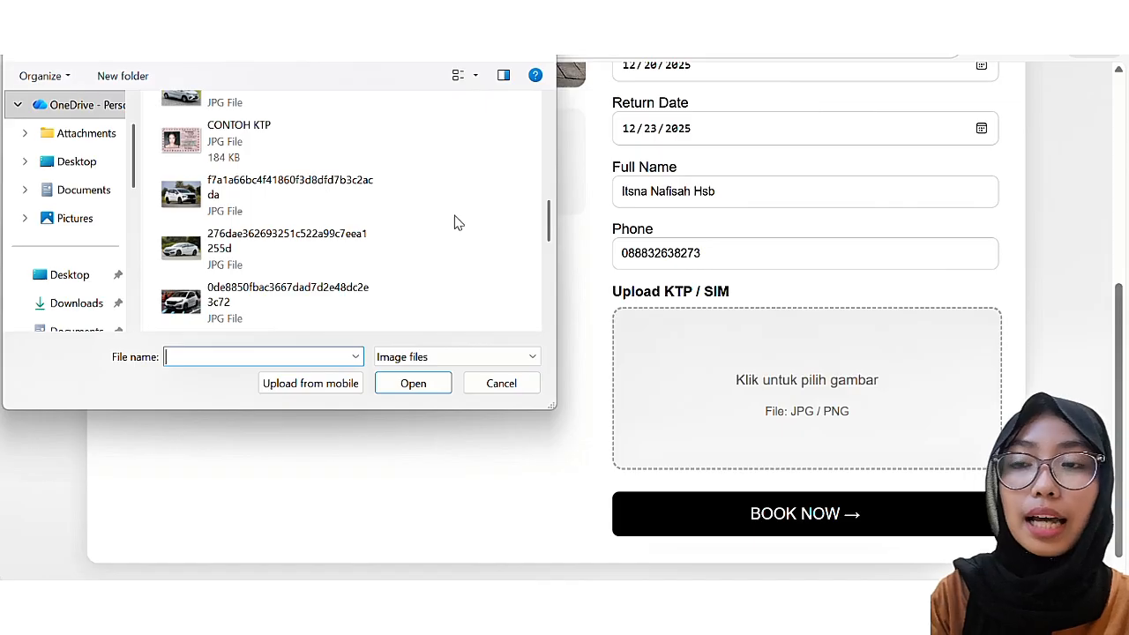
pyautogui.click(319, 138)
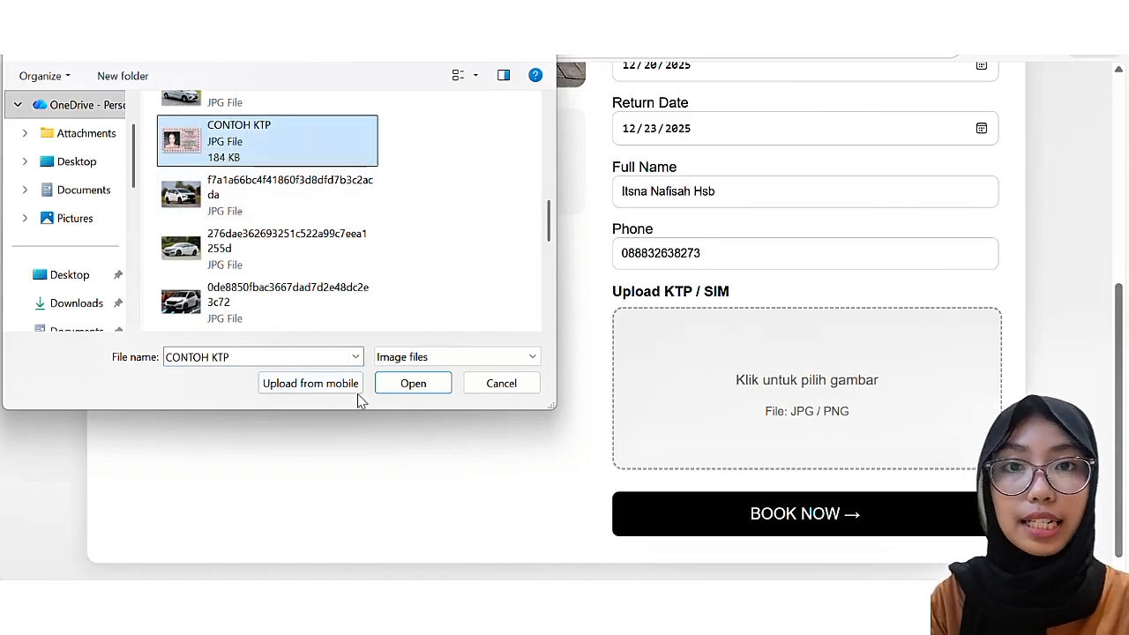
pyautogui.click(424, 389)
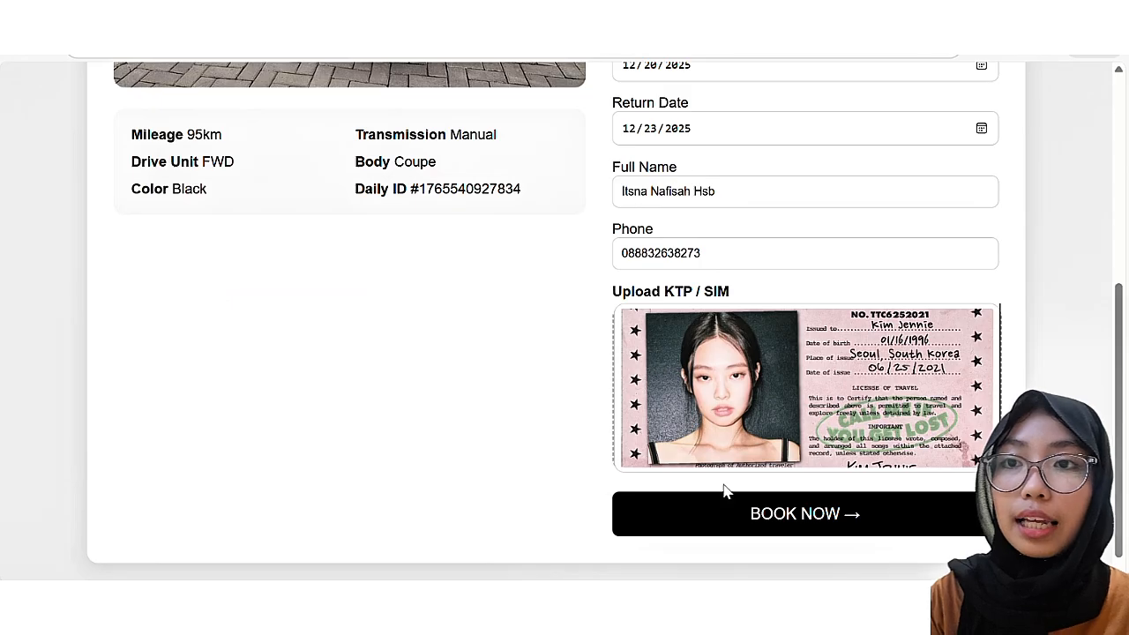
pyautogui.click(771, 527)
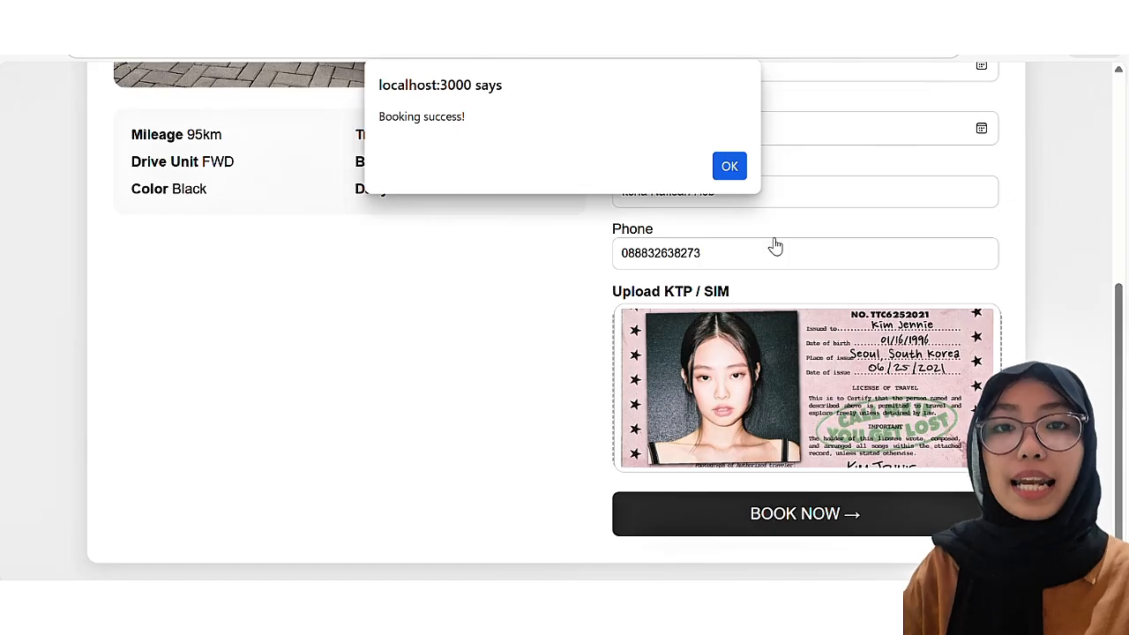
pyautogui.click(729, 167)
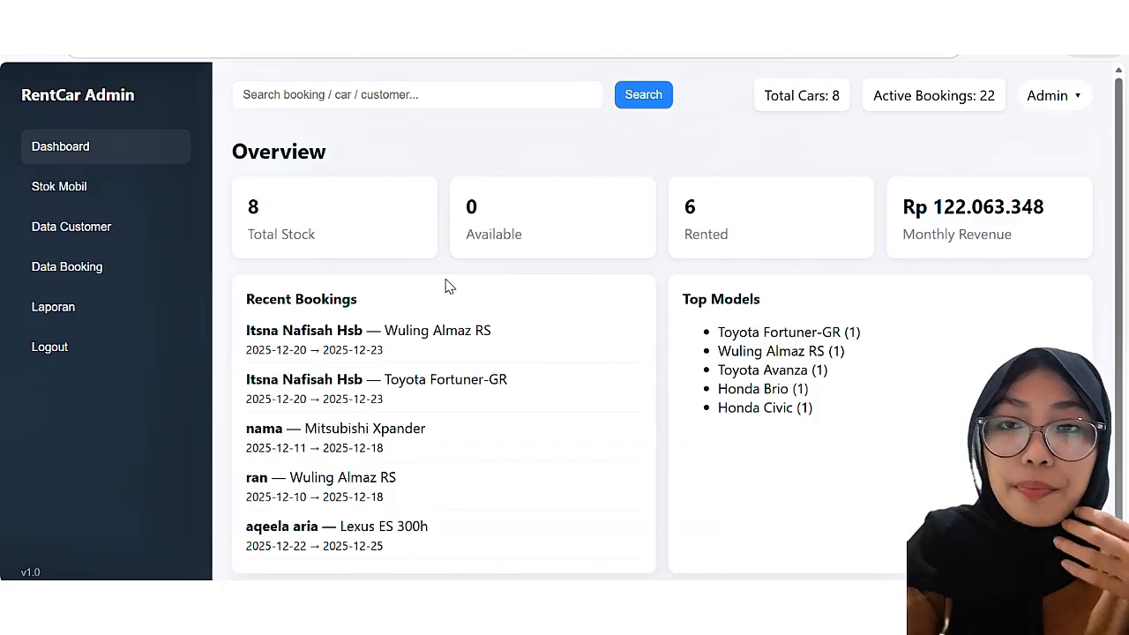
# Step: On the Admin dashboard, search for 'w' to find the new Wuling Almaz RS booking
pyautogui.scroll(-1, 515, 298)
pyautogui.scroll(1, 517, 298)
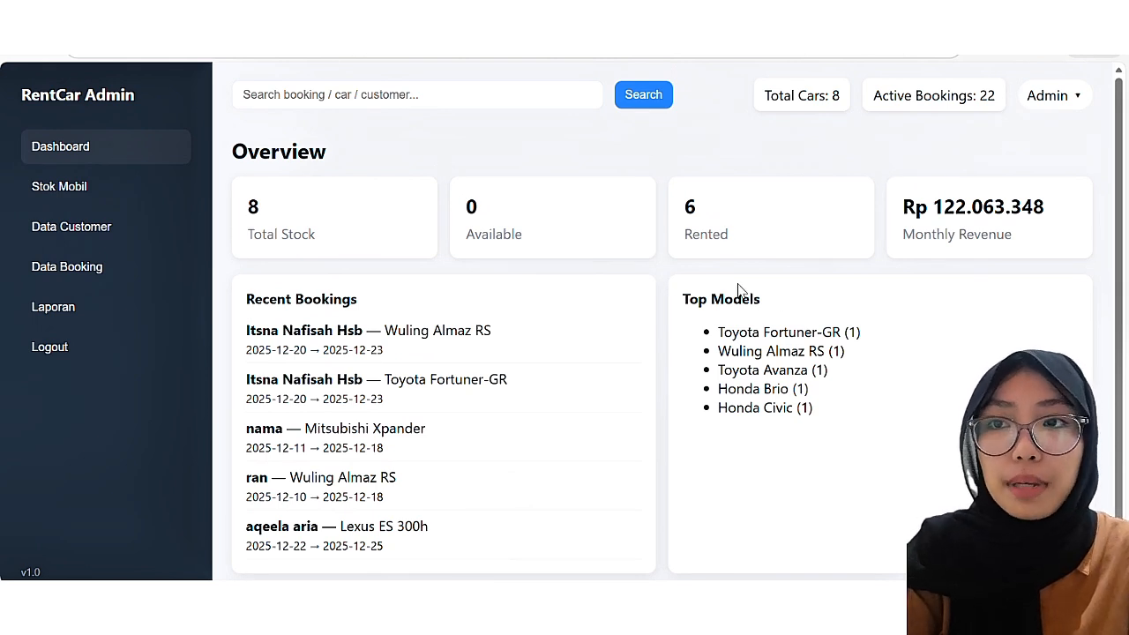
pyautogui.click(467, 103)
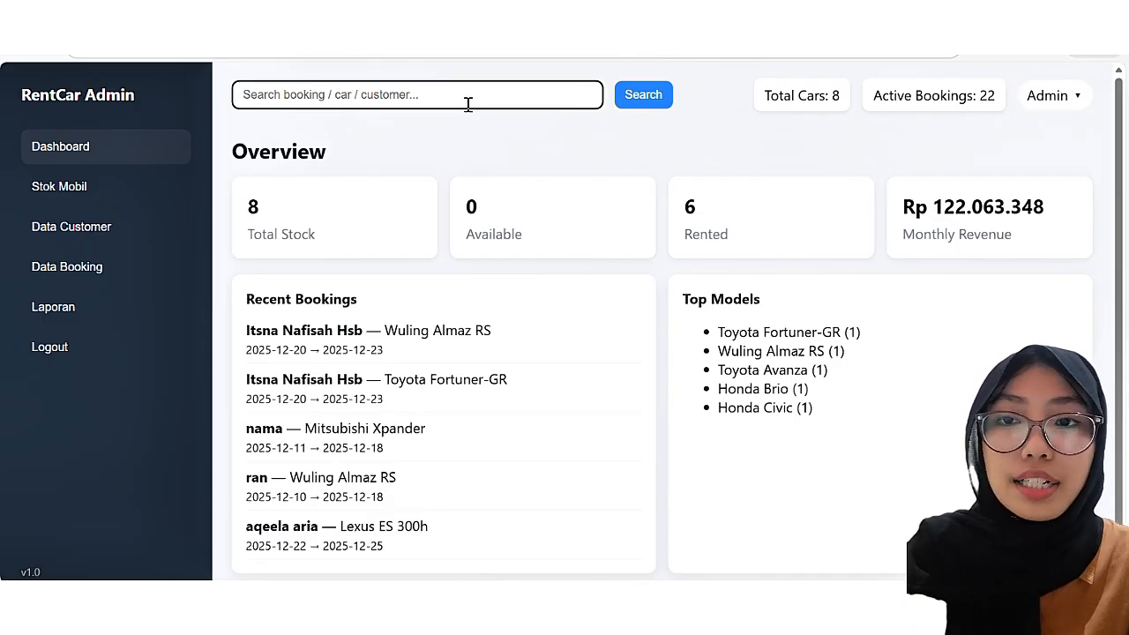
pyautogui.write('w')
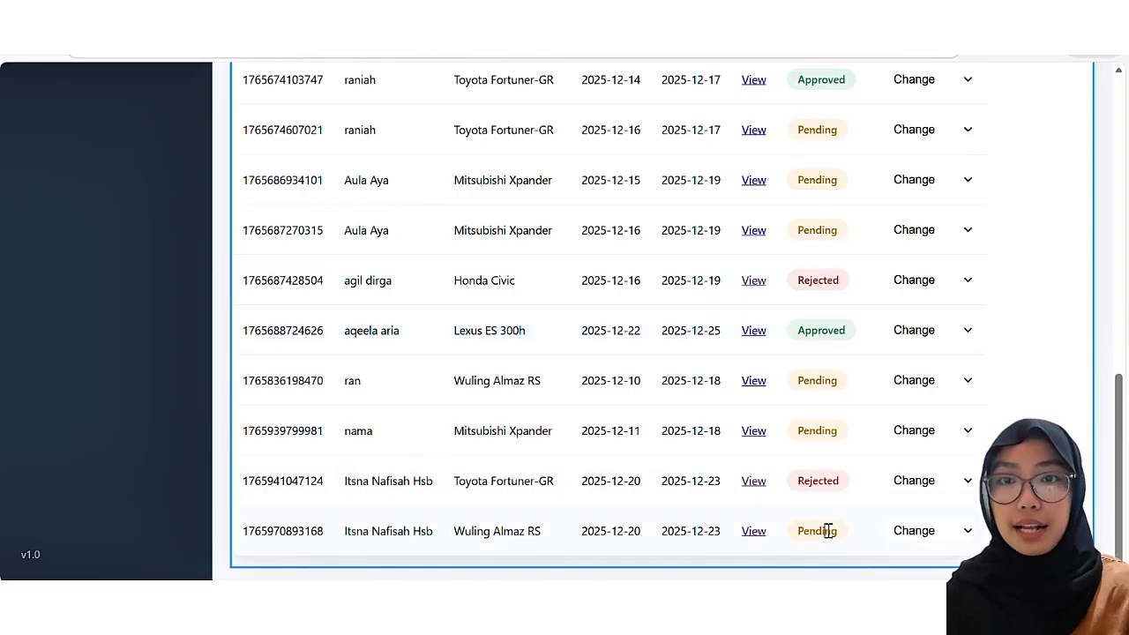
# Step: Change the newest Wuling Almaz RS booking's status from Pending to Processing
pyautogui.click(967, 531)
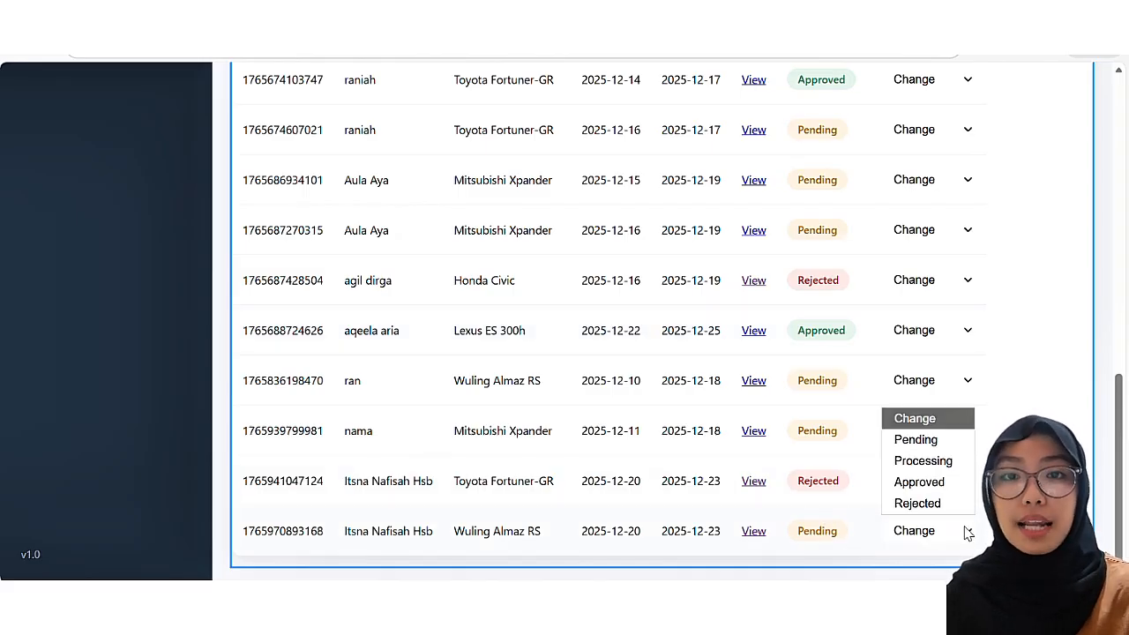
pyautogui.click(934, 460)
pyautogui.scroll(-9, 931, 463)
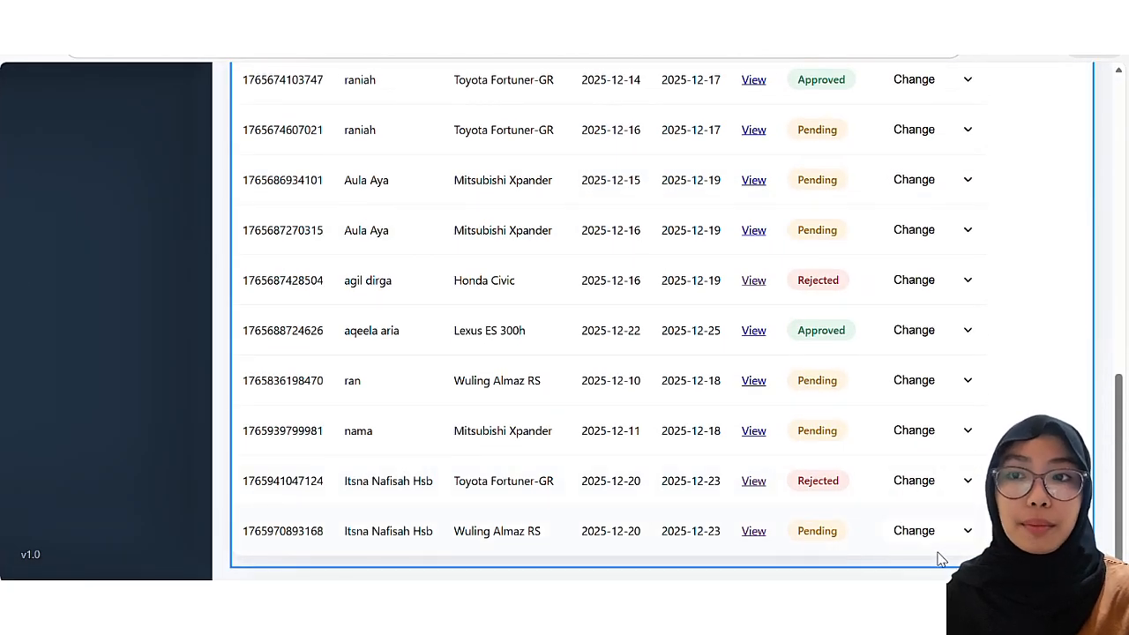
pyautogui.click(967, 531)
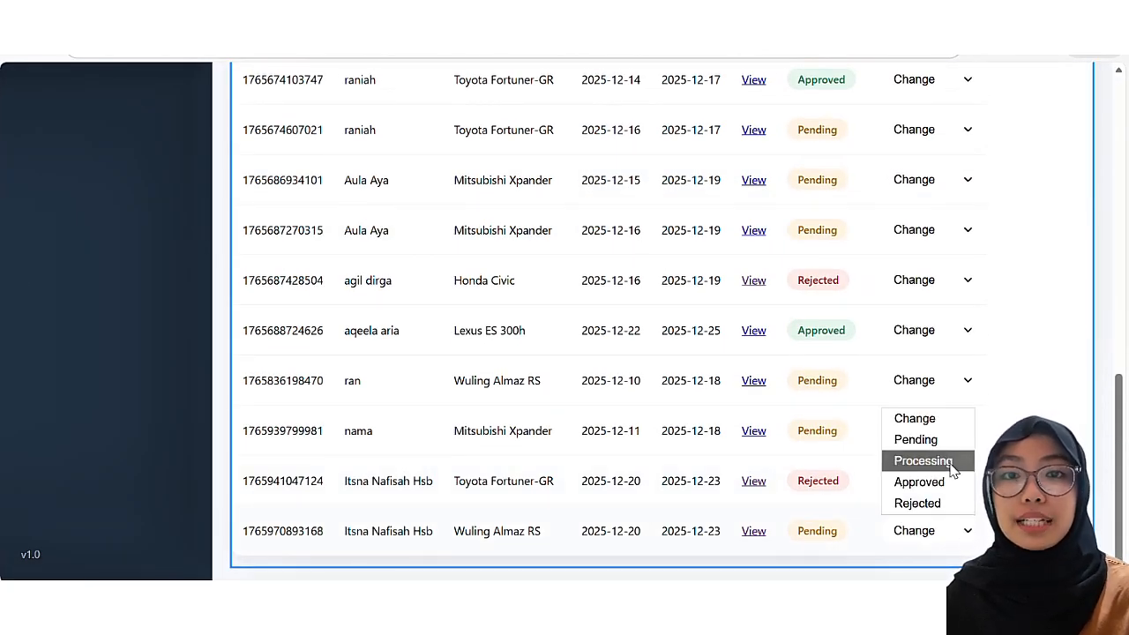
pyautogui.click(953, 462)
pyautogui.scroll(-10, 954, 472)
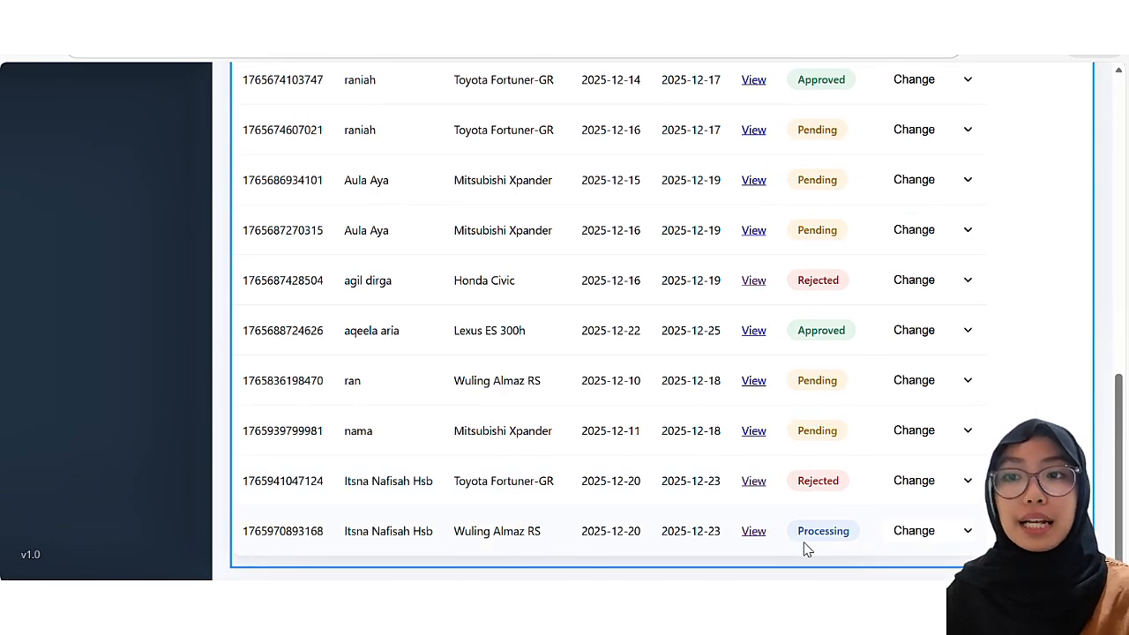
# Step: Advance the same booking's status from Processing to Approved
pyautogui.click(959, 538)
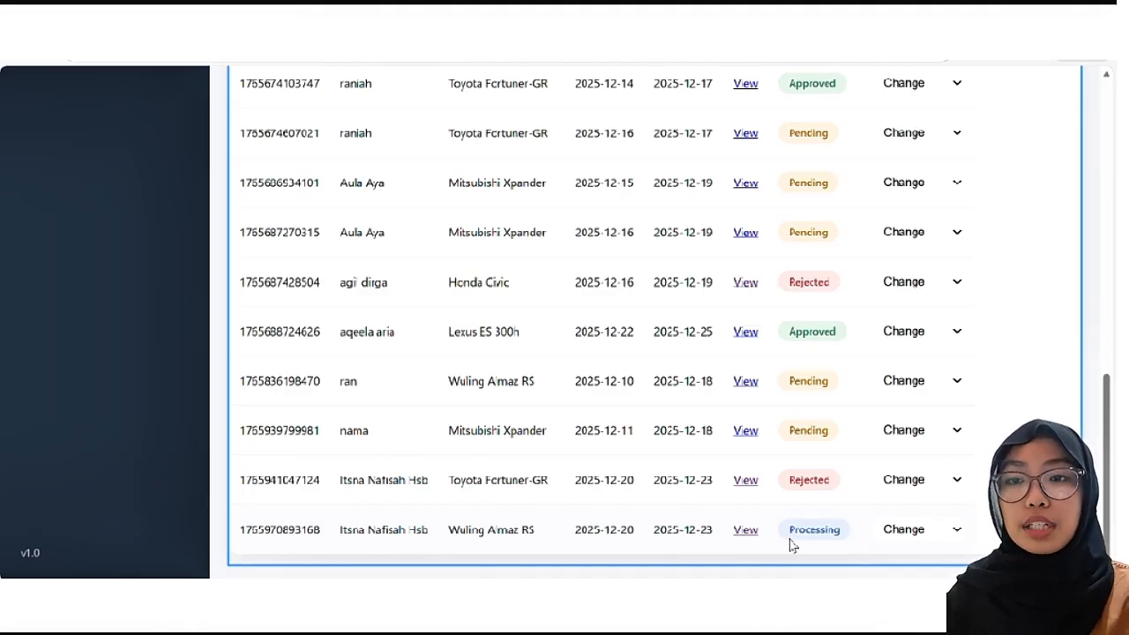
pyautogui.click(917, 529)
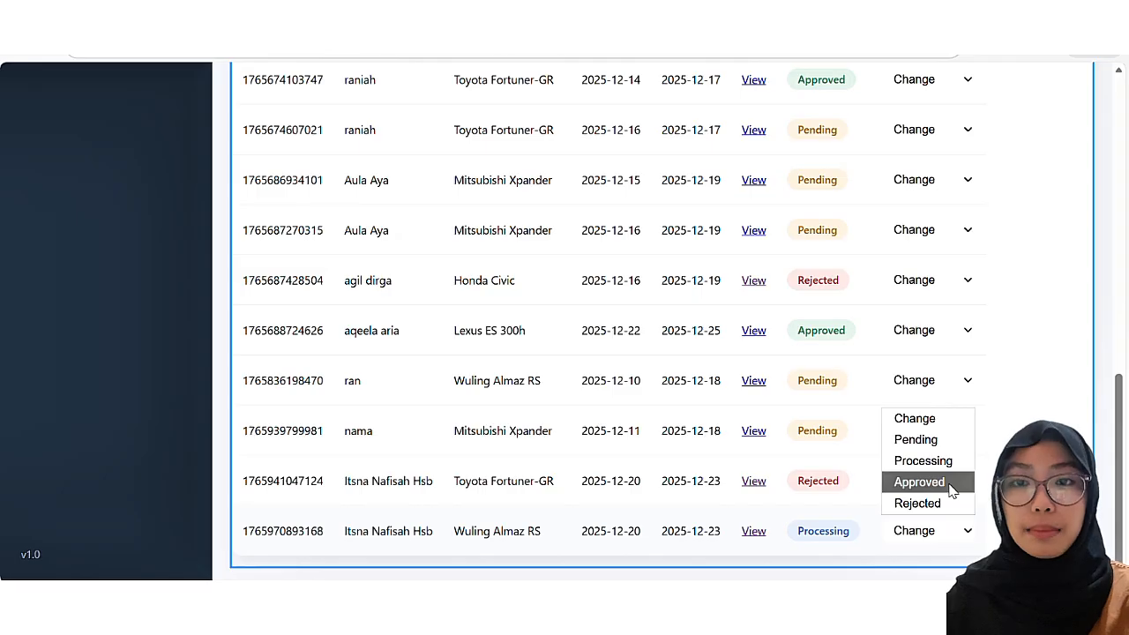
pyautogui.click(919, 482)
pyautogui.scroll(-7, 952, 492)
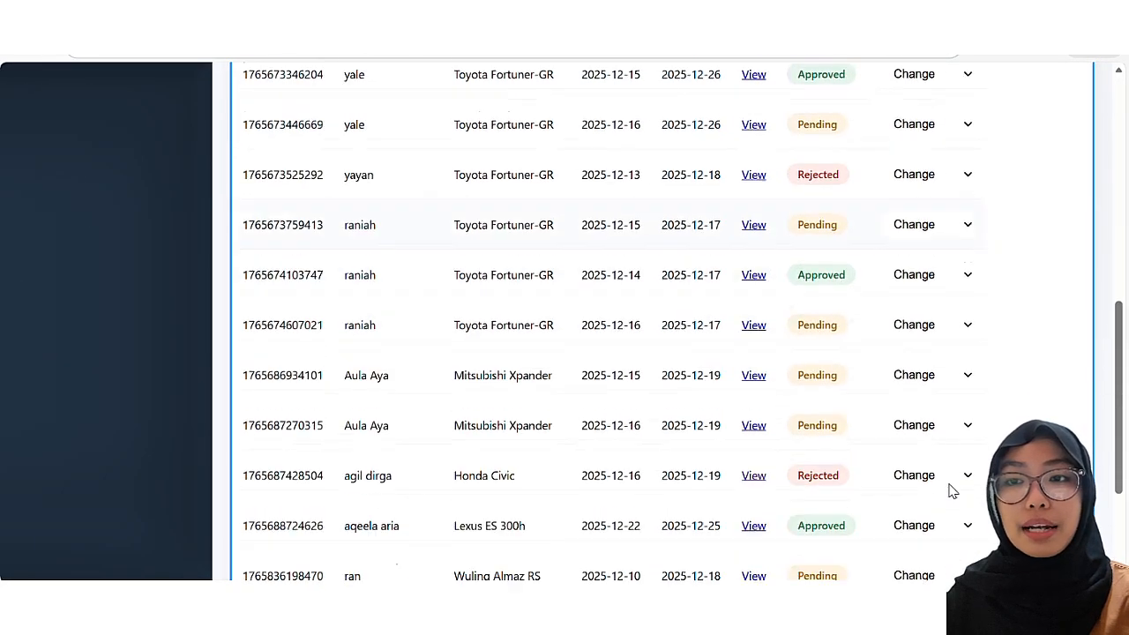
pyautogui.scroll(-2, 949, 489)
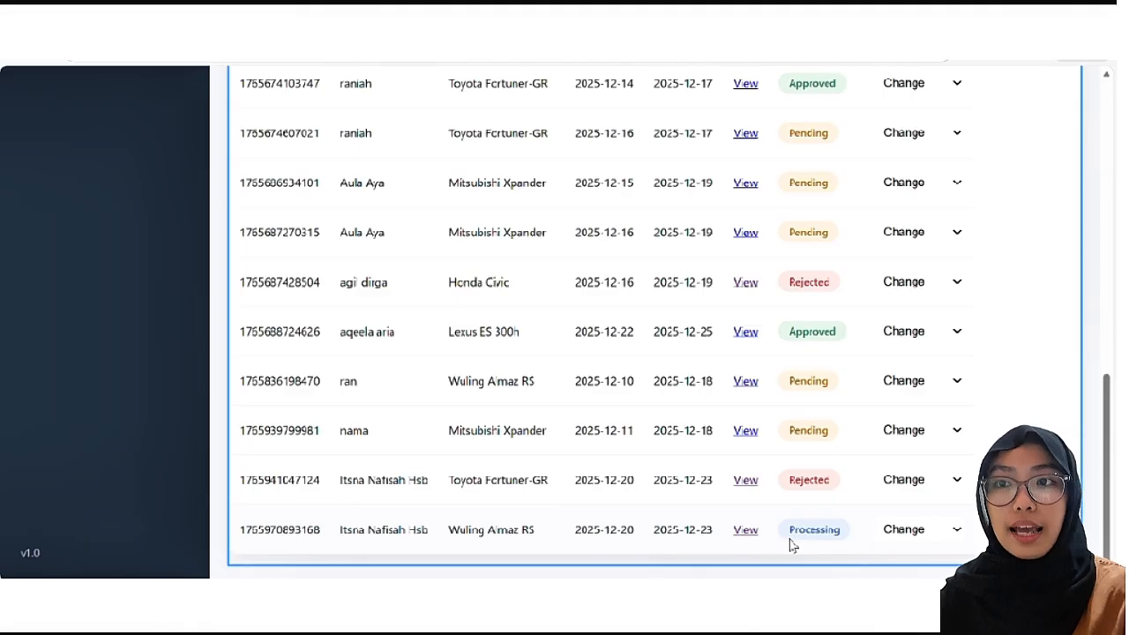
pyautogui.click(952, 528)
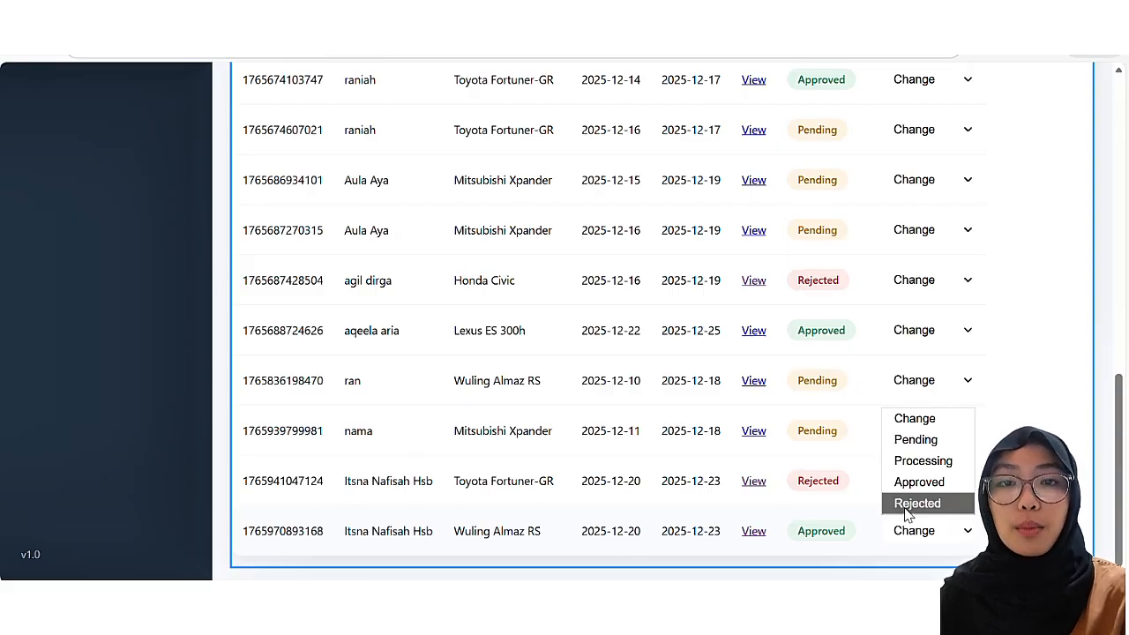
# Step: Set the booking status to Rejected, then bring up the Data Penyewa customer list
pyautogui.click(909, 503)
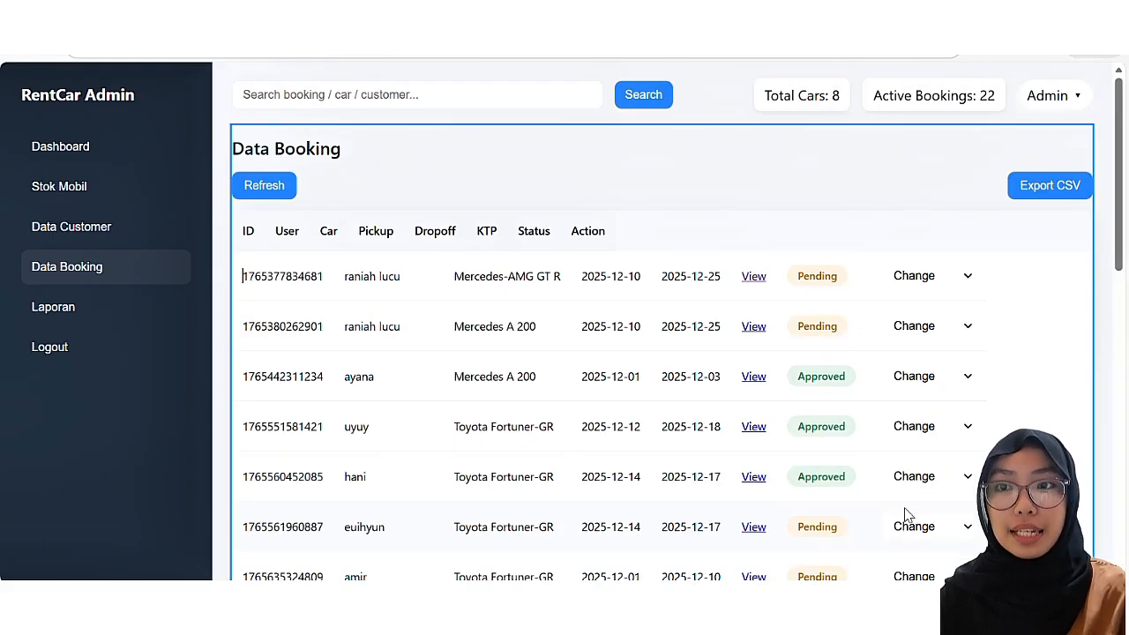
pyautogui.scroll(-8, 908, 515)
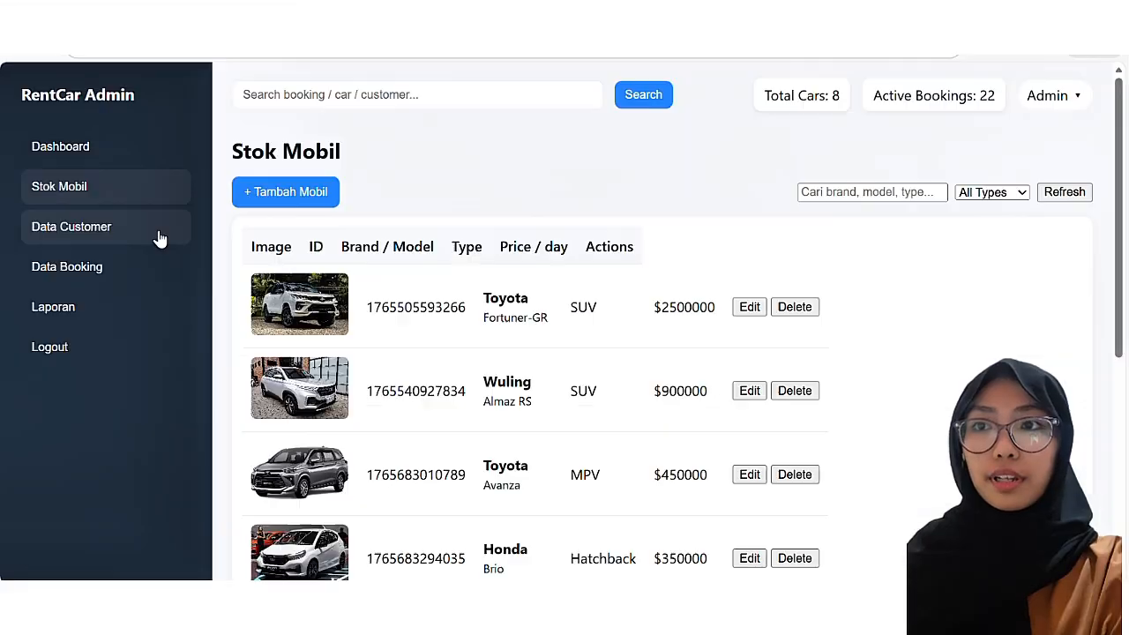
pyautogui.click(172, 233)
pyautogui.scroll(-1, 379, 301)
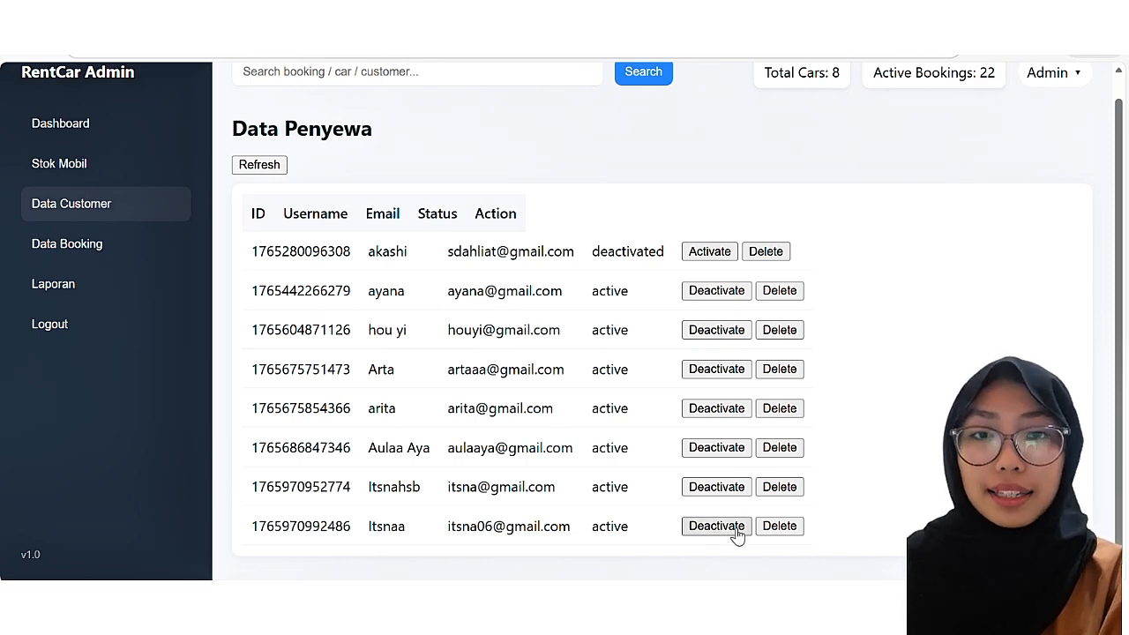
# Step: Deactivate the last customer's account in the Data Penyewa list
pyautogui.scroll(-1, 553, 332)
pyautogui.scroll(1, 547, 353)
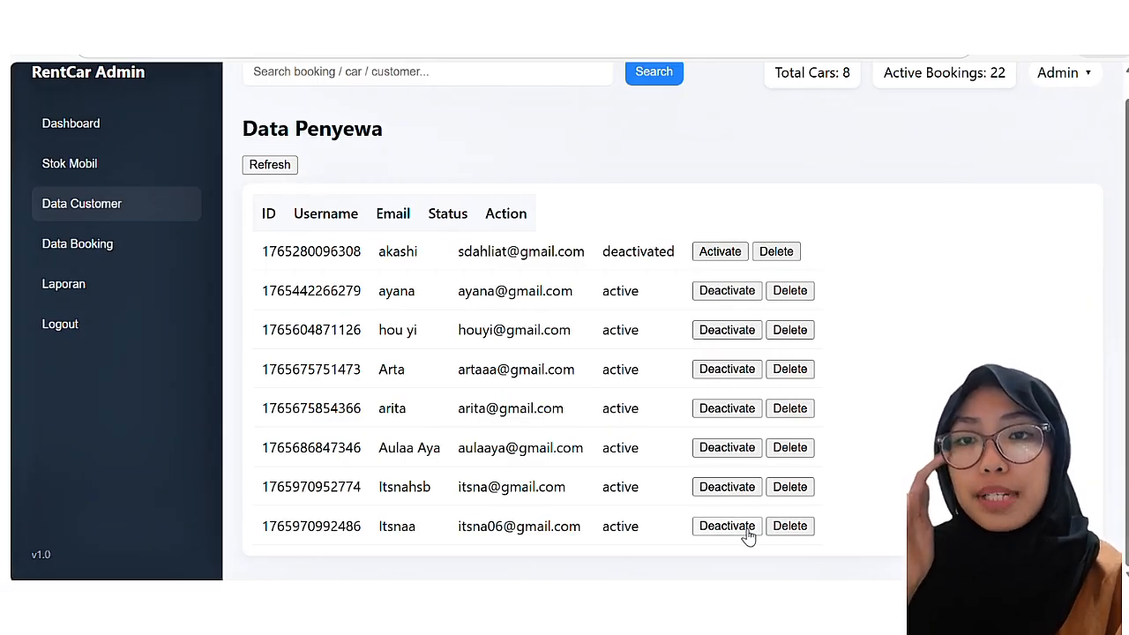
pyautogui.click(747, 530)
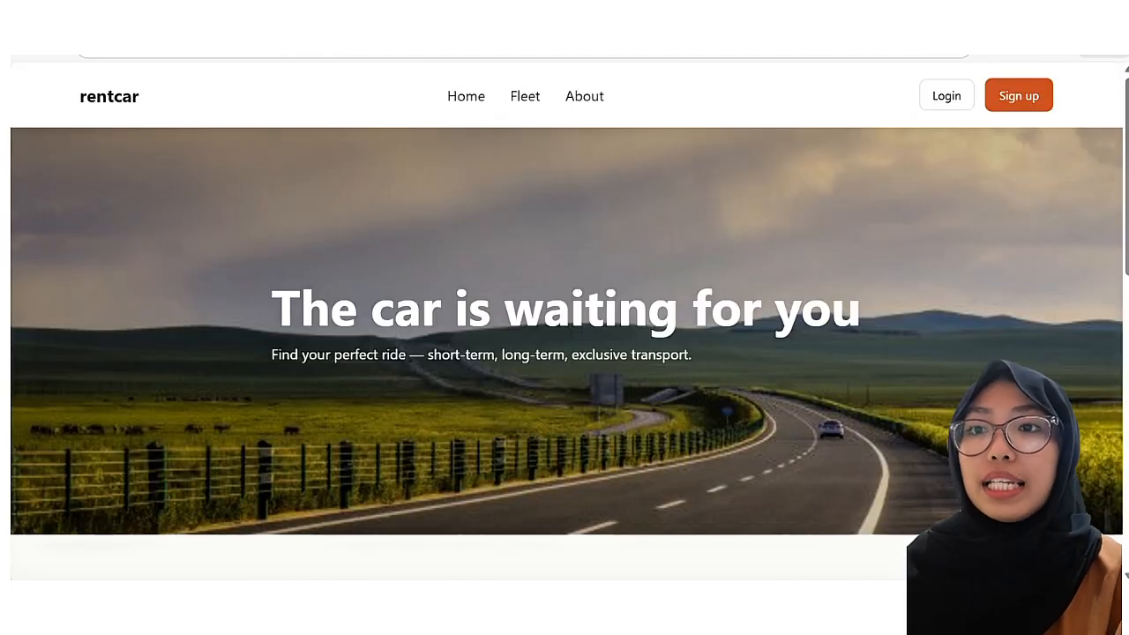
# Step: Try logging in with that account, dismiss the refusal warnings, and reload the admin panel
pyautogui.click(947, 100)
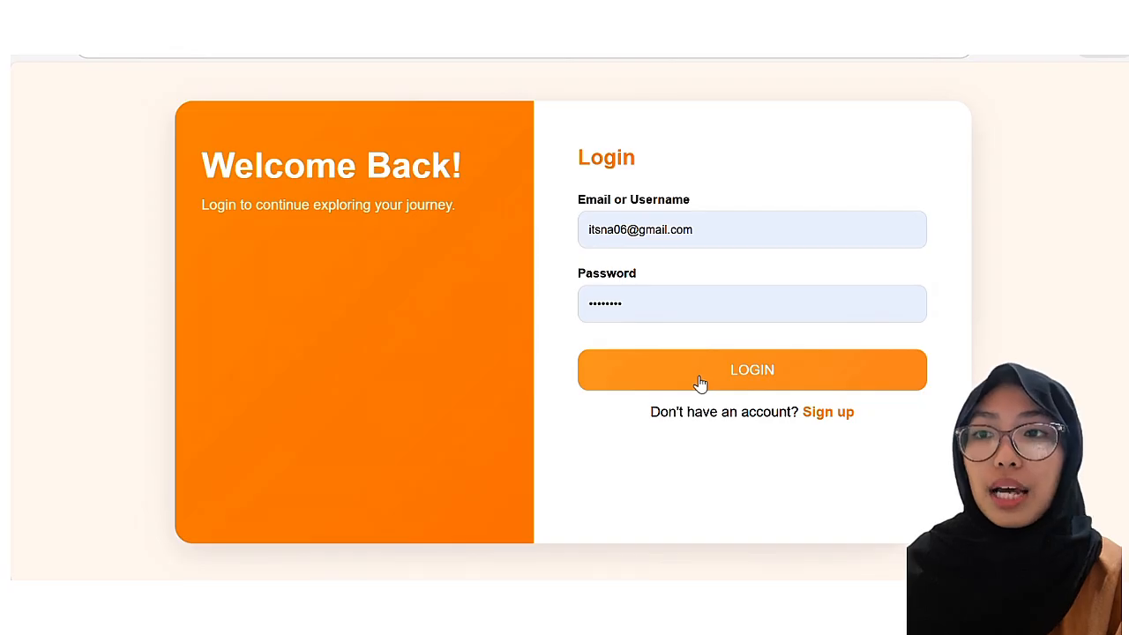
pyautogui.click(734, 376)
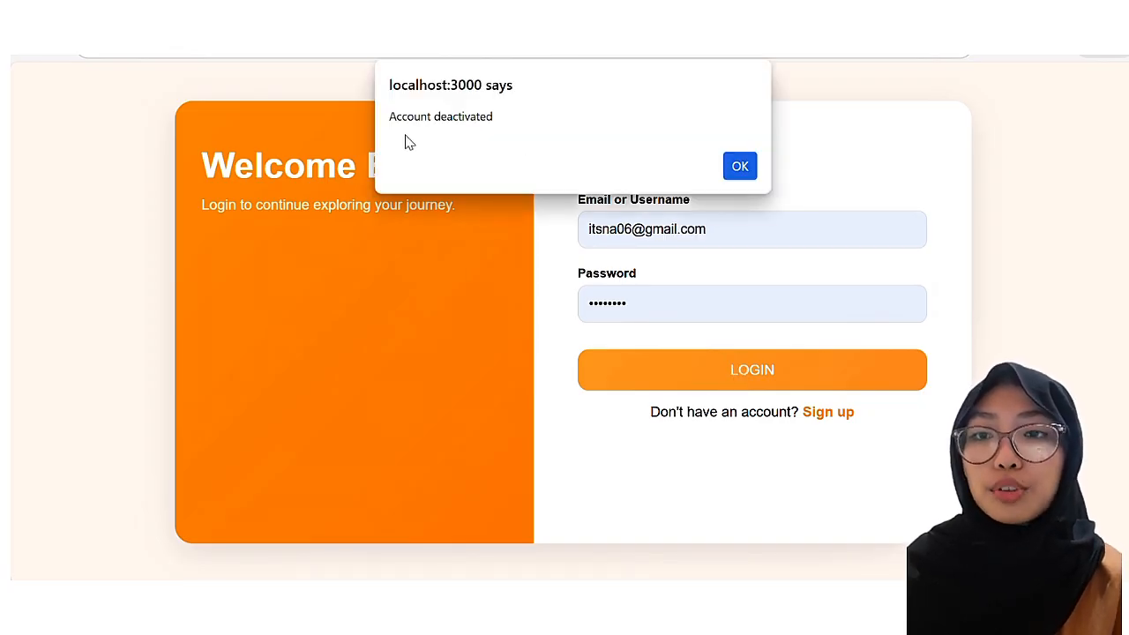
pyautogui.click(739, 167)
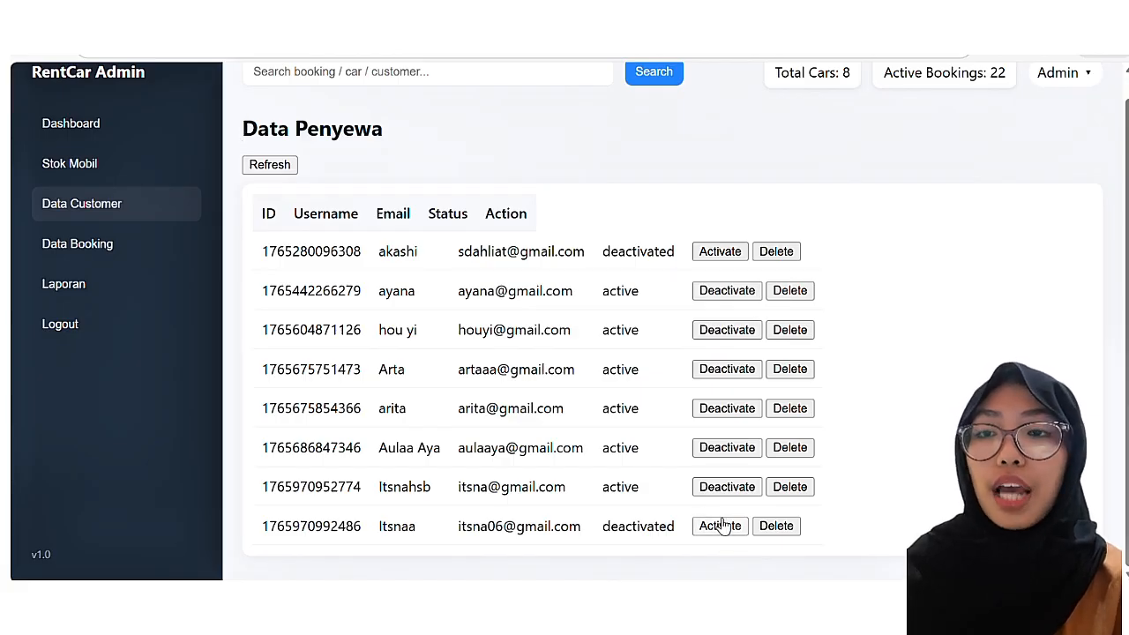
pyautogui.scroll(1, 722, 524)
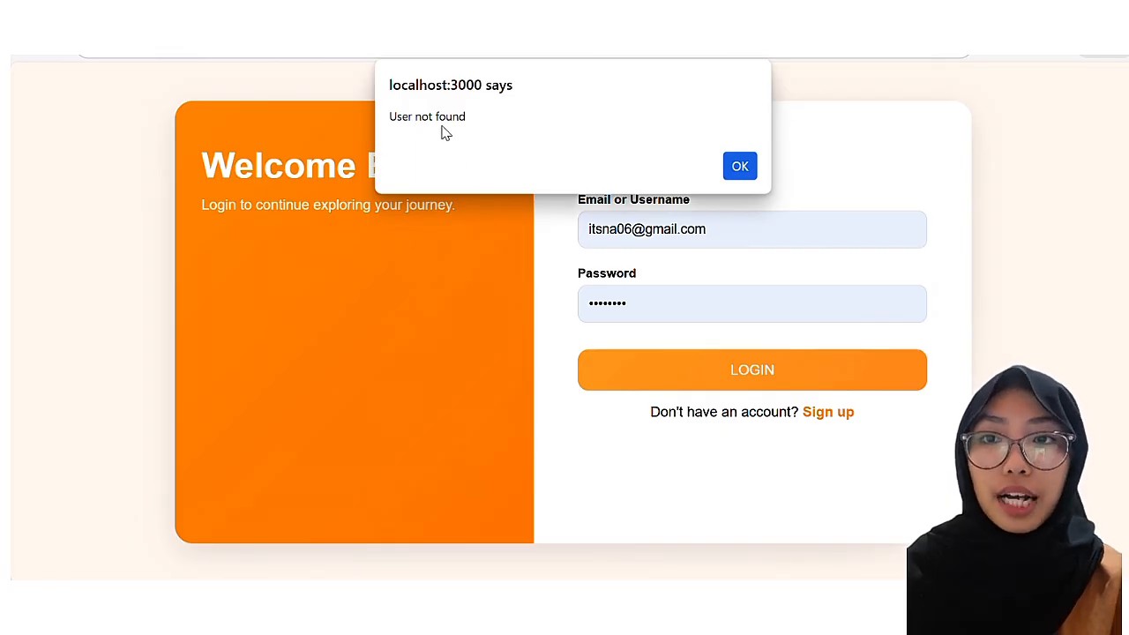
pyautogui.click(745, 165)
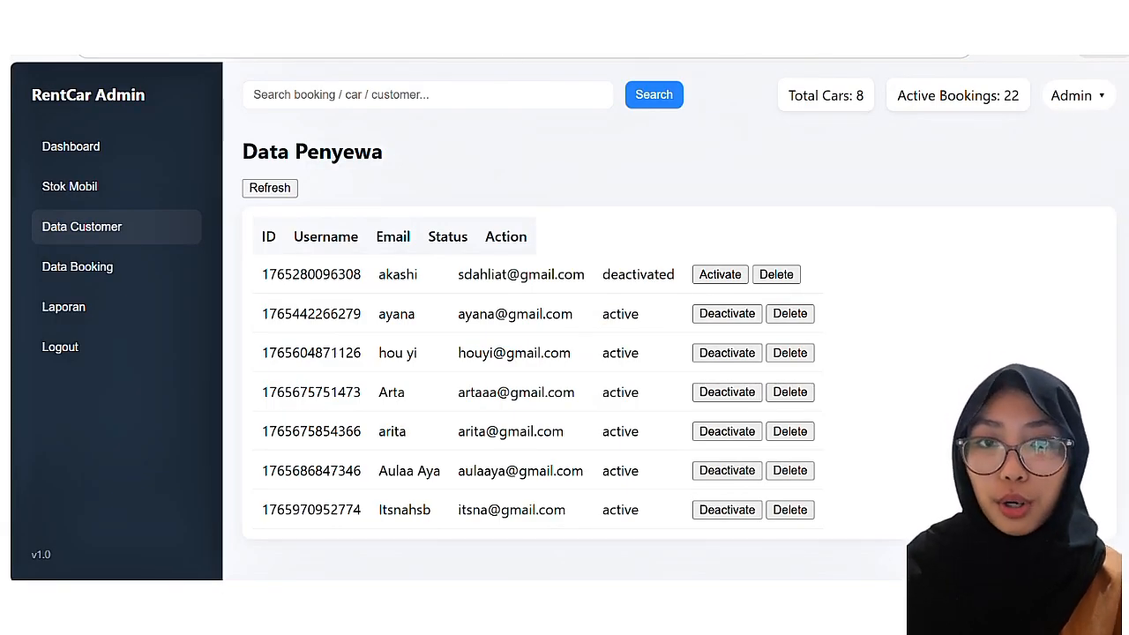
pyautogui.click(269, 187)
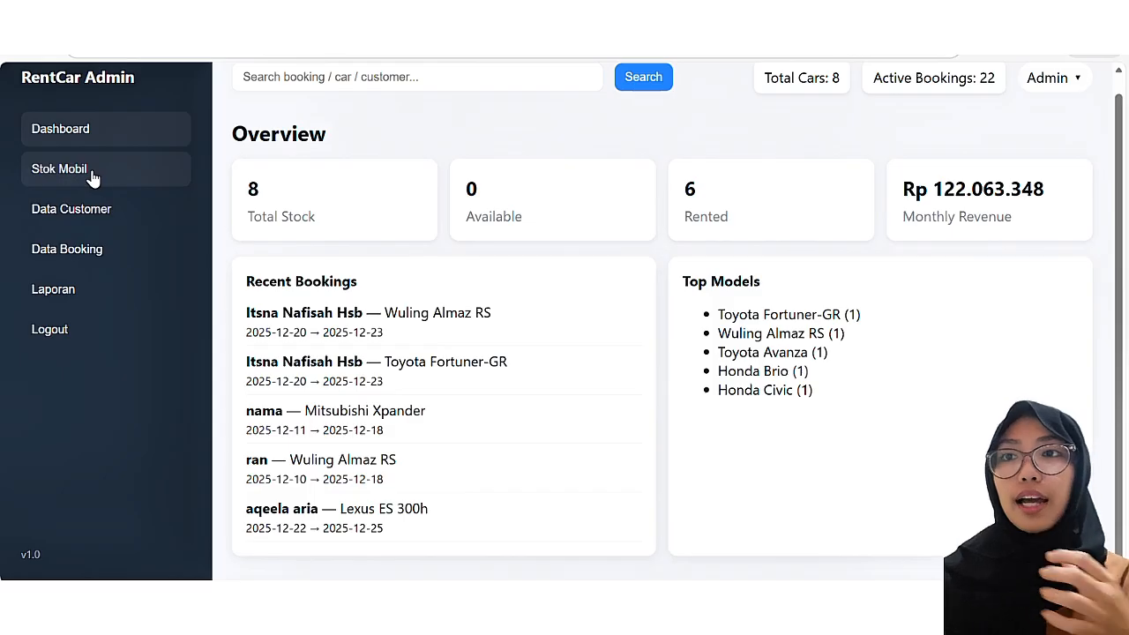
# Step: Go to the Stok Mobil car inventory from the sidebar
pyautogui.click(92, 176)
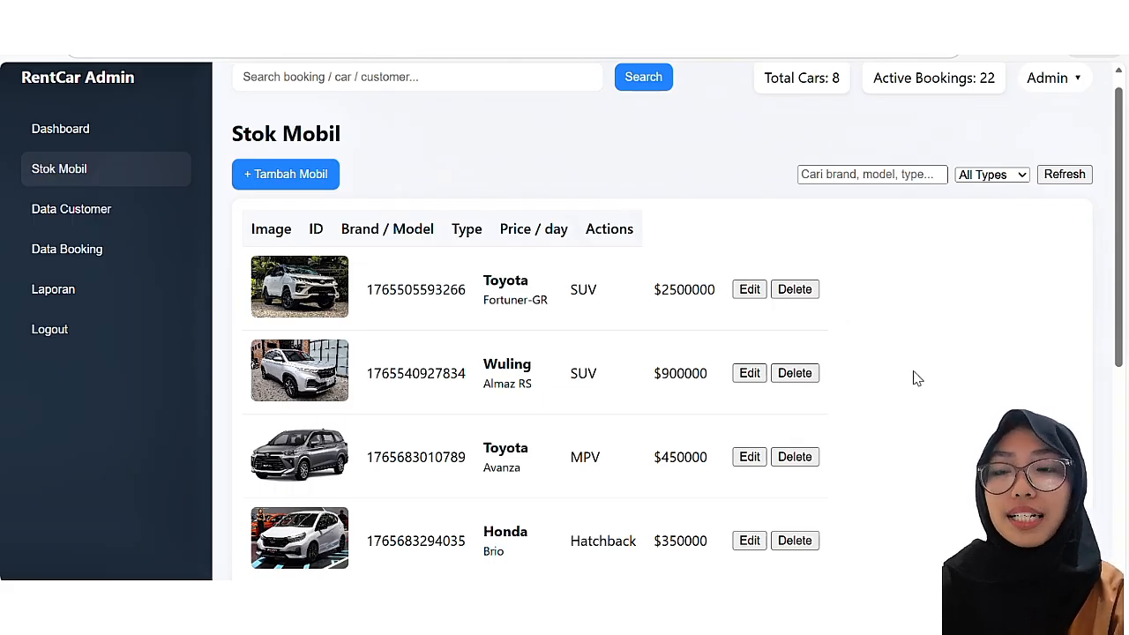
pyautogui.scroll(-1, 917, 379)
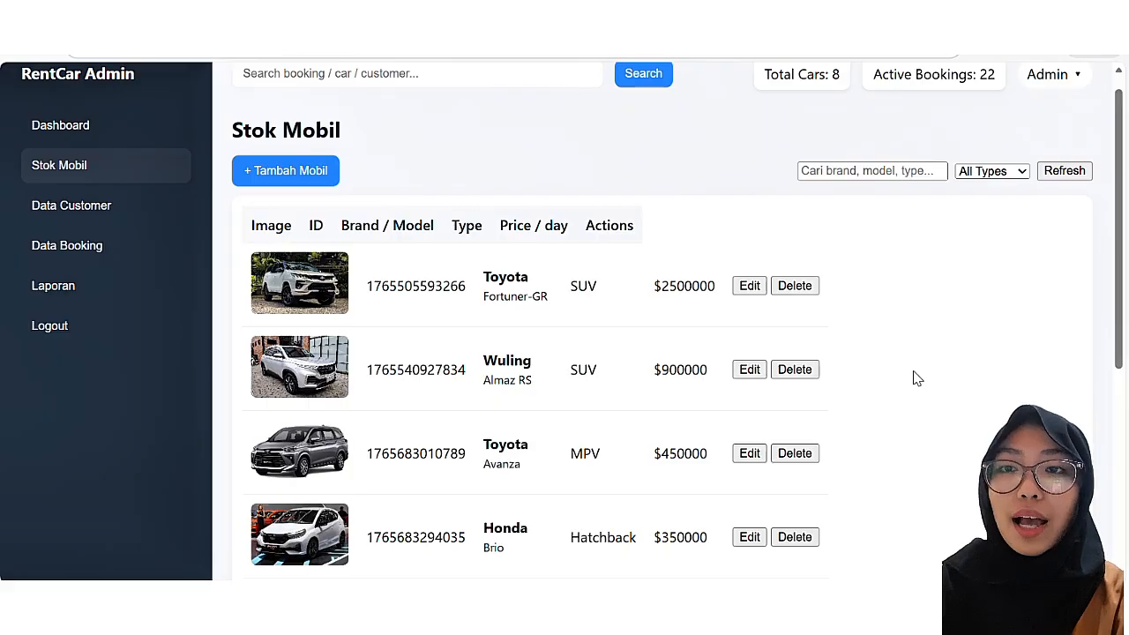
pyautogui.scroll(-3, 917, 379)
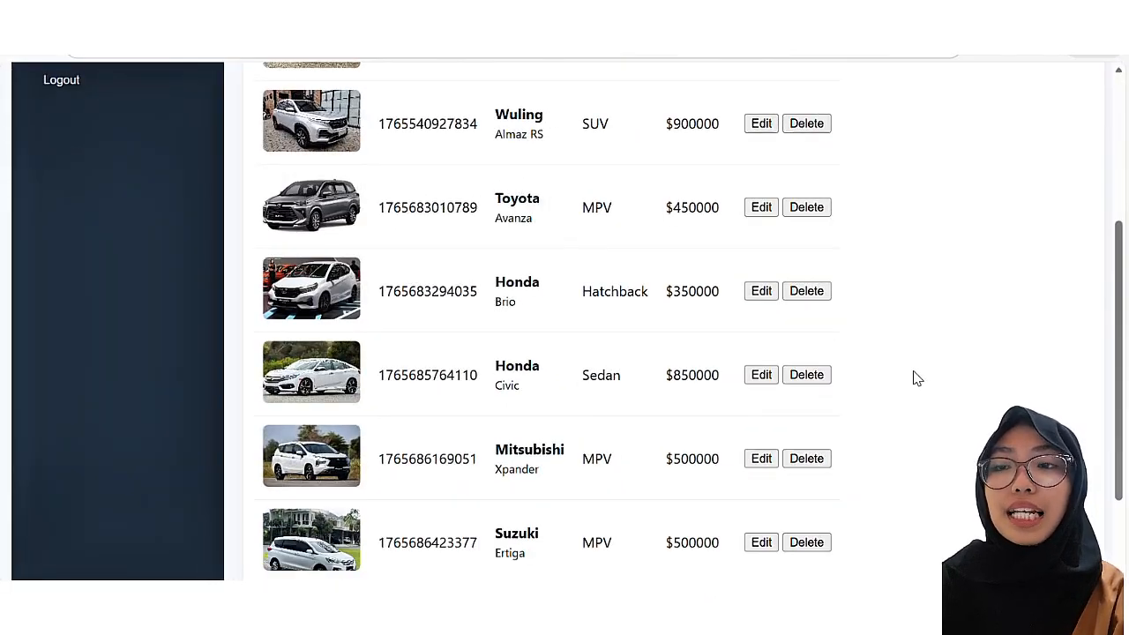
pyautogui.scroll(-1, 915, 379)
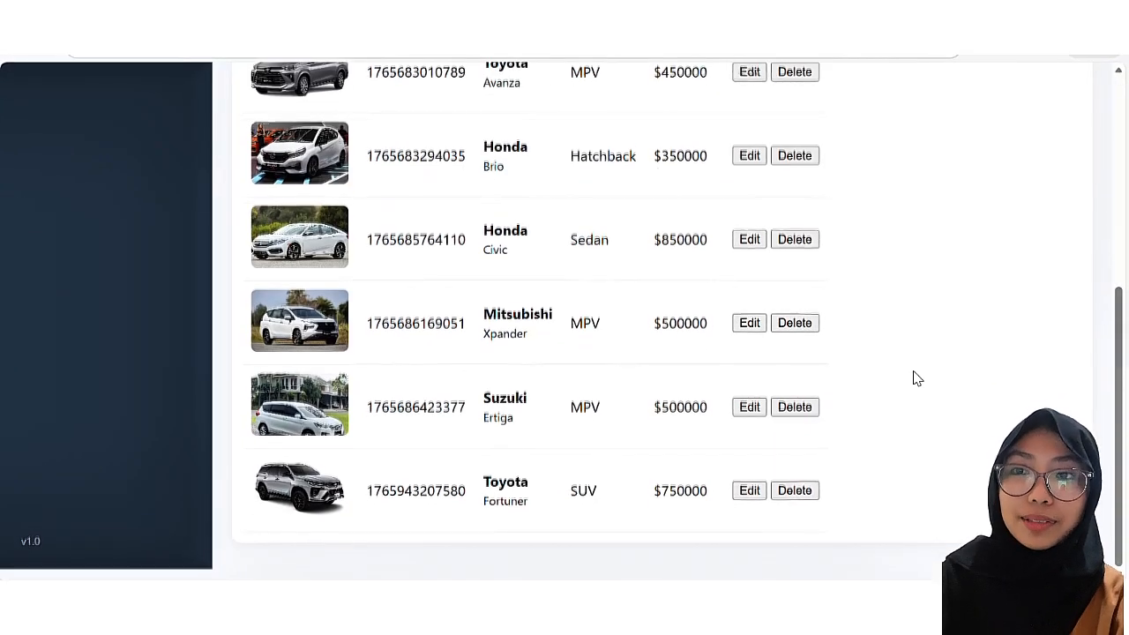
pyautogui.scroll(5, 915, 378)
pyautogui.write('t')
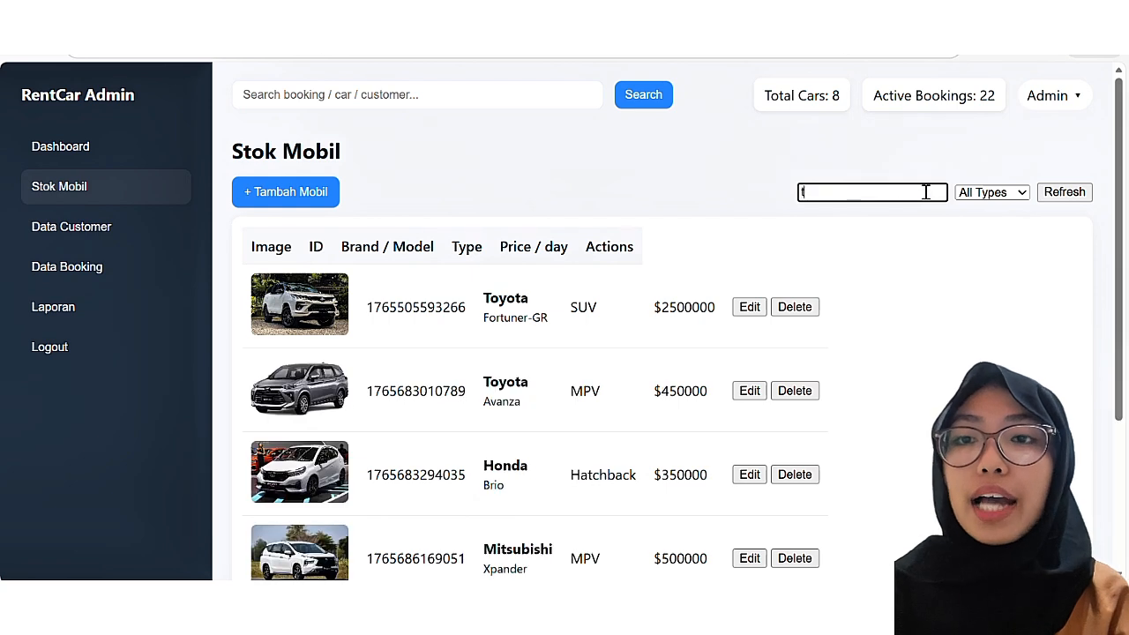
pyautogui.write('oyota')
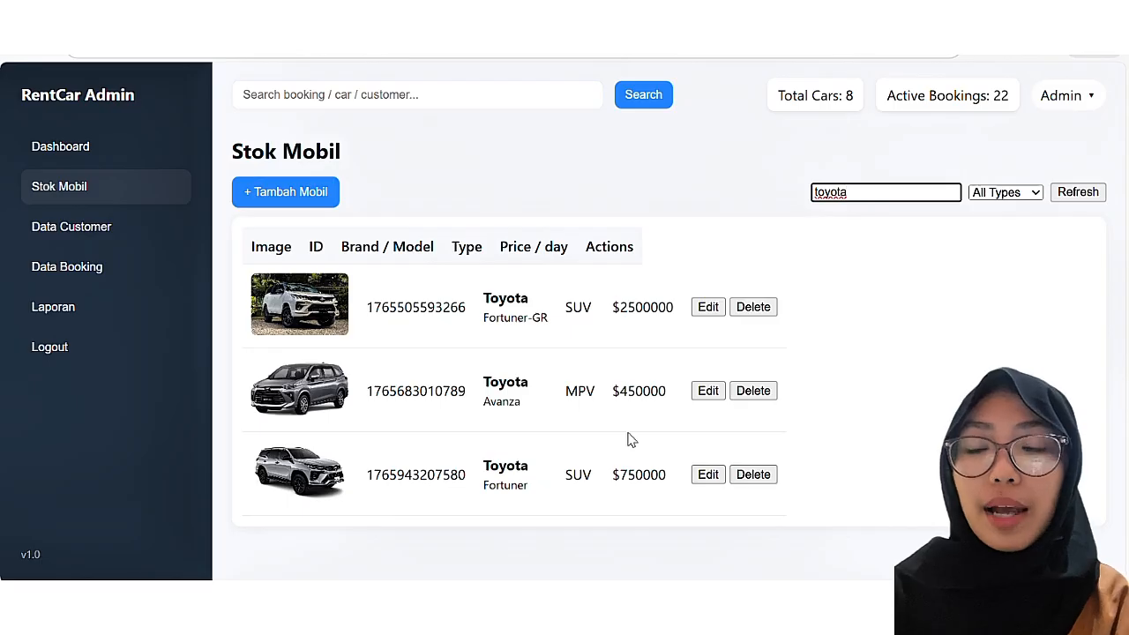
pyautogui.click(1010, 194)
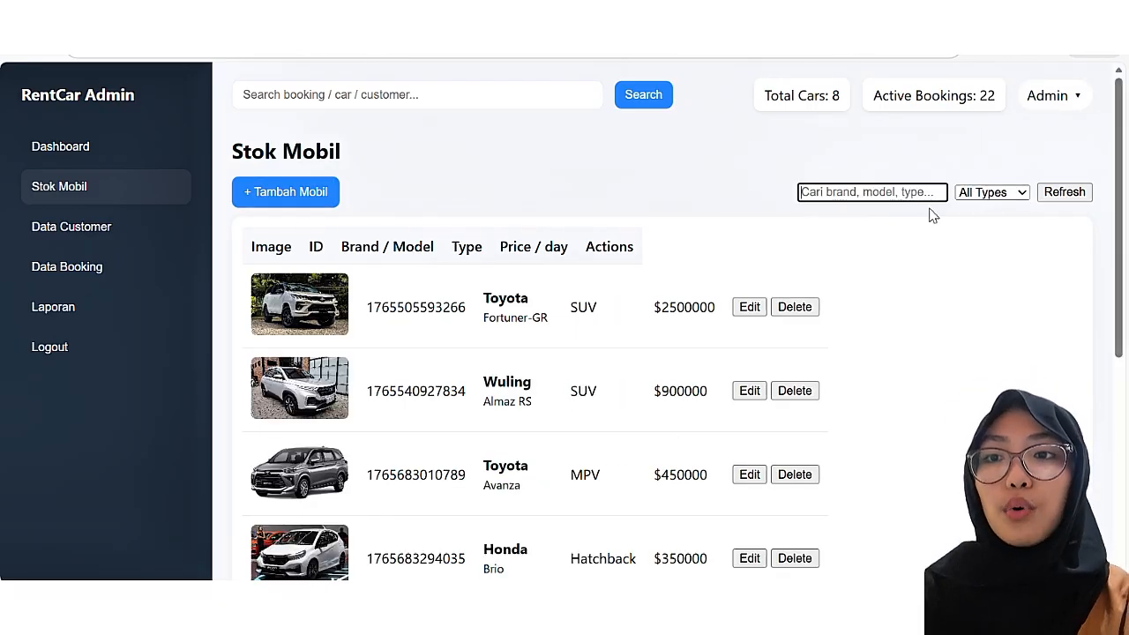
pyautogui.scroll(1, 817, 393)
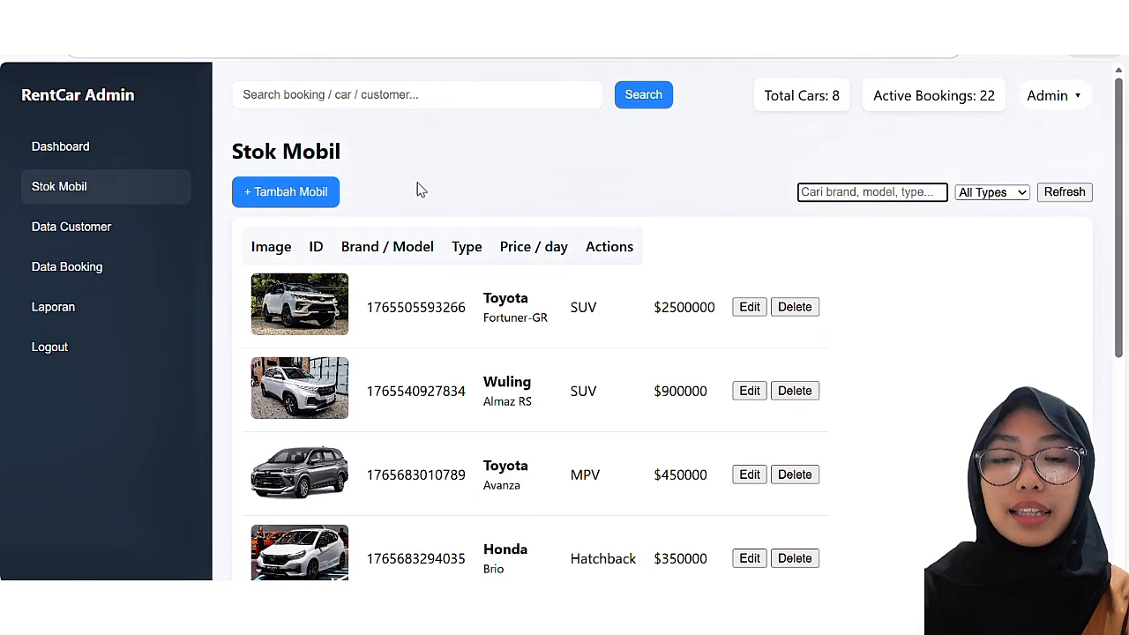
# Step: Start a new car entry with model Avanza, type MPV and drive type FWD
pyautogui.click(327, 196)
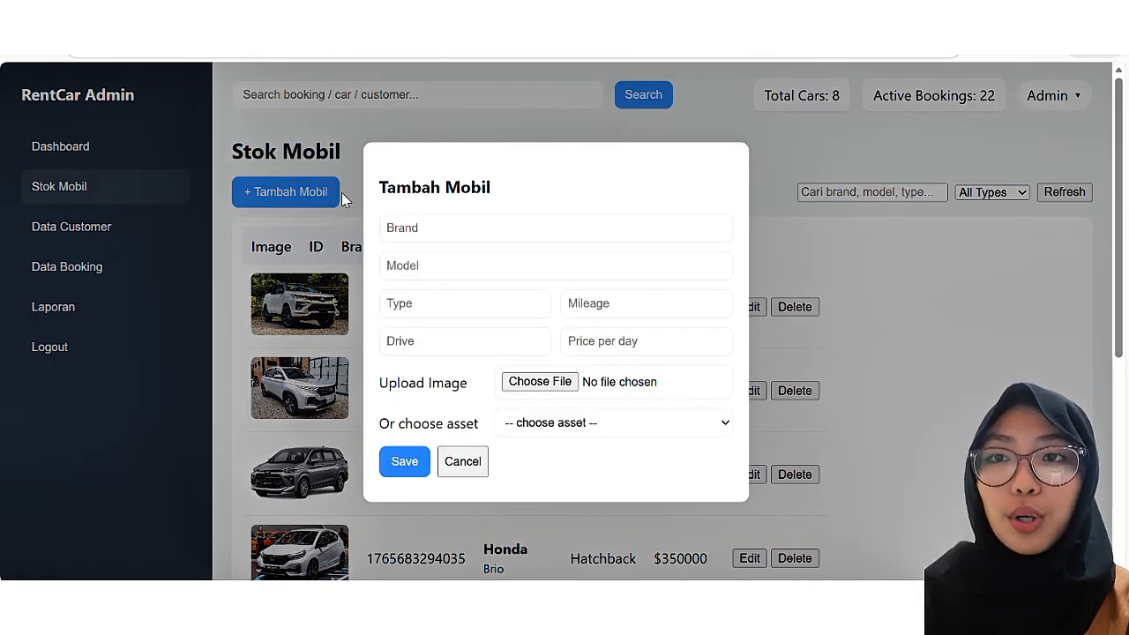
pyautogui.click(424, 228)
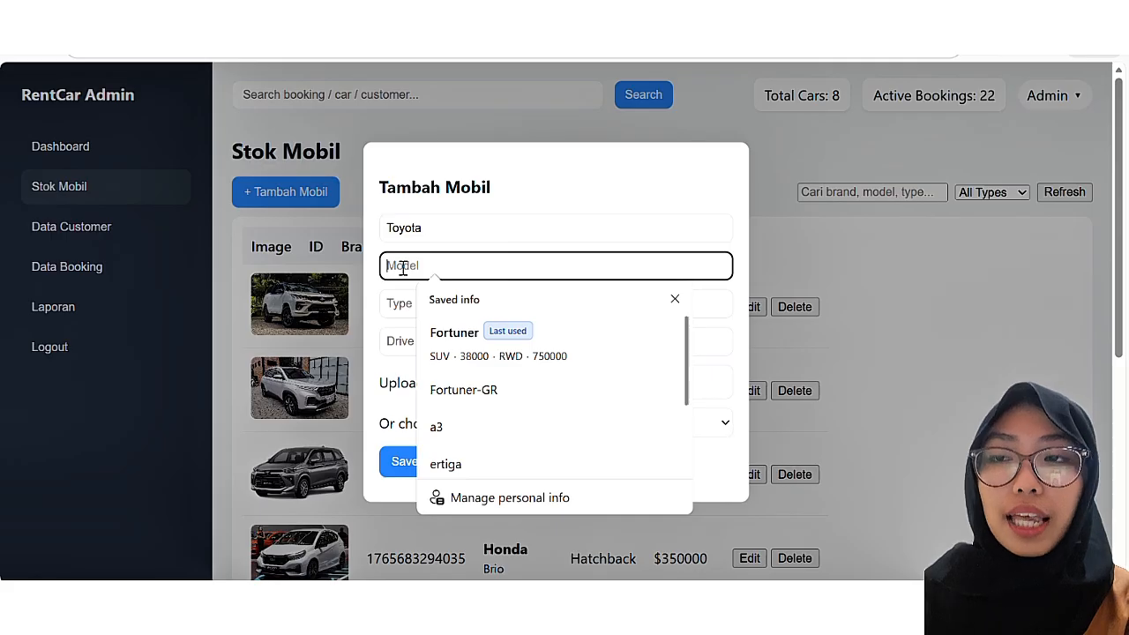
pyautogui.write('A')
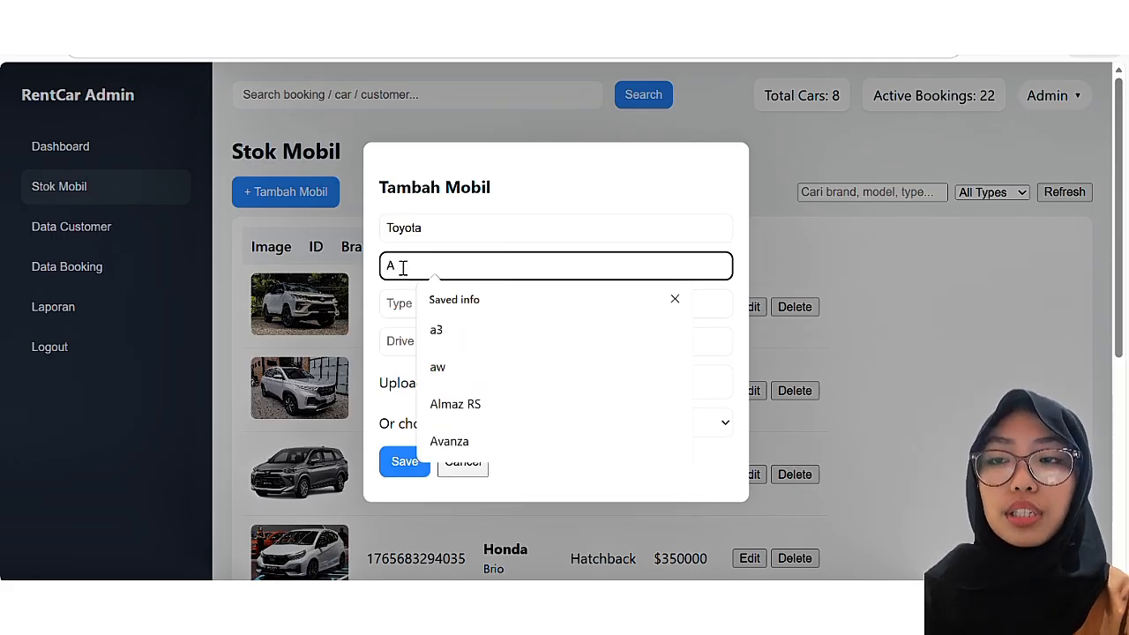
pyautogui.write('v')
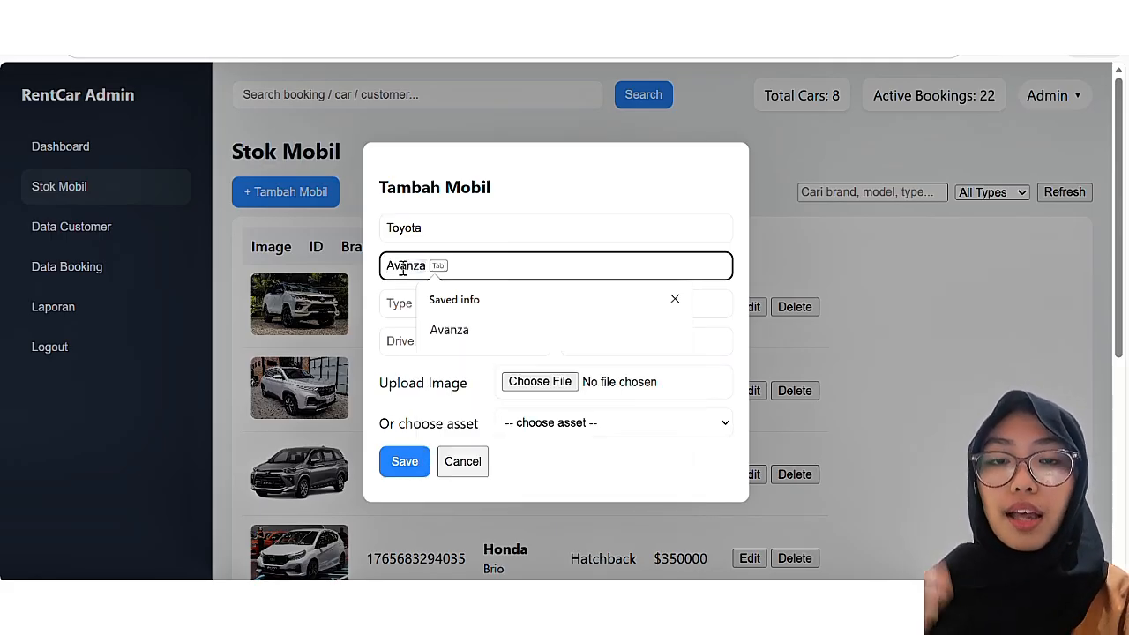
pyautogui.press('Tab')
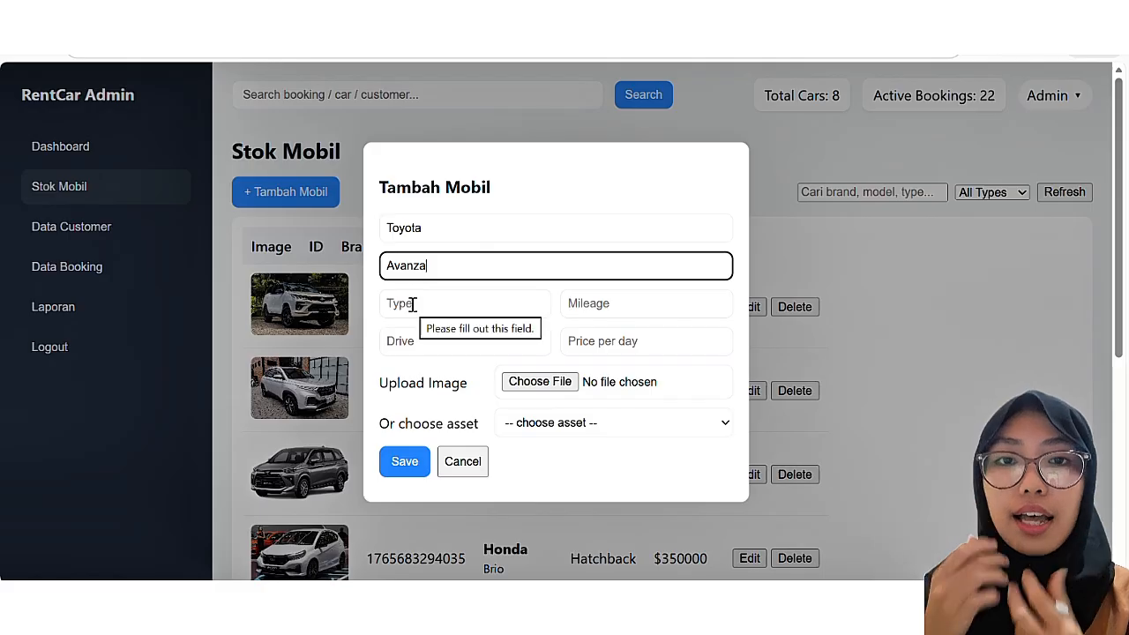
pyautogui.click(412, 304)
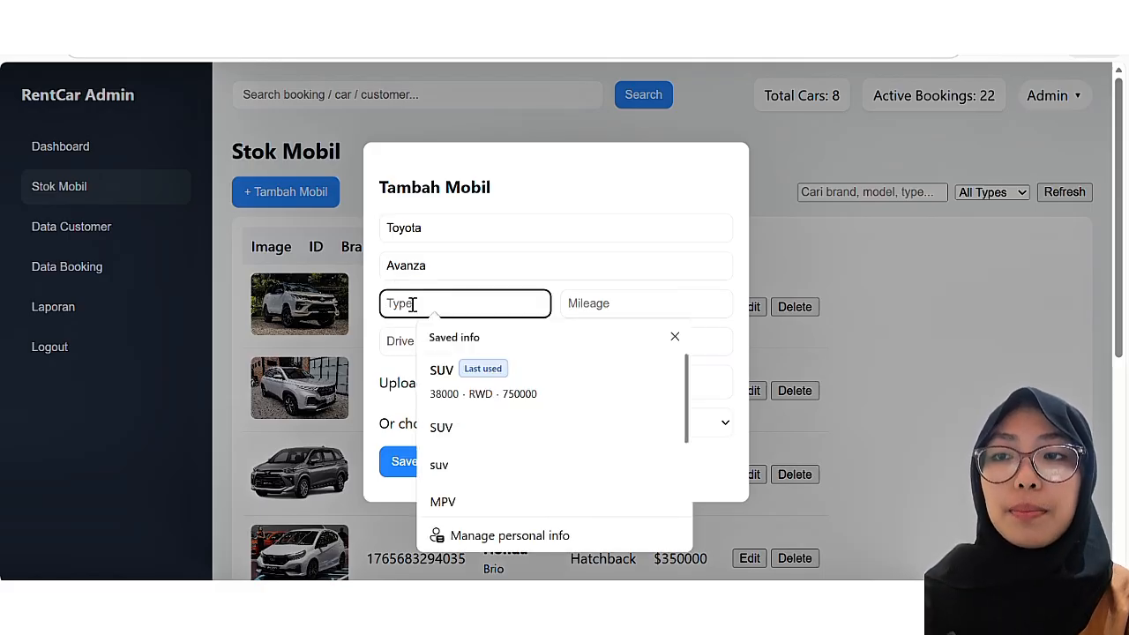
pyautogui.write('MPV')
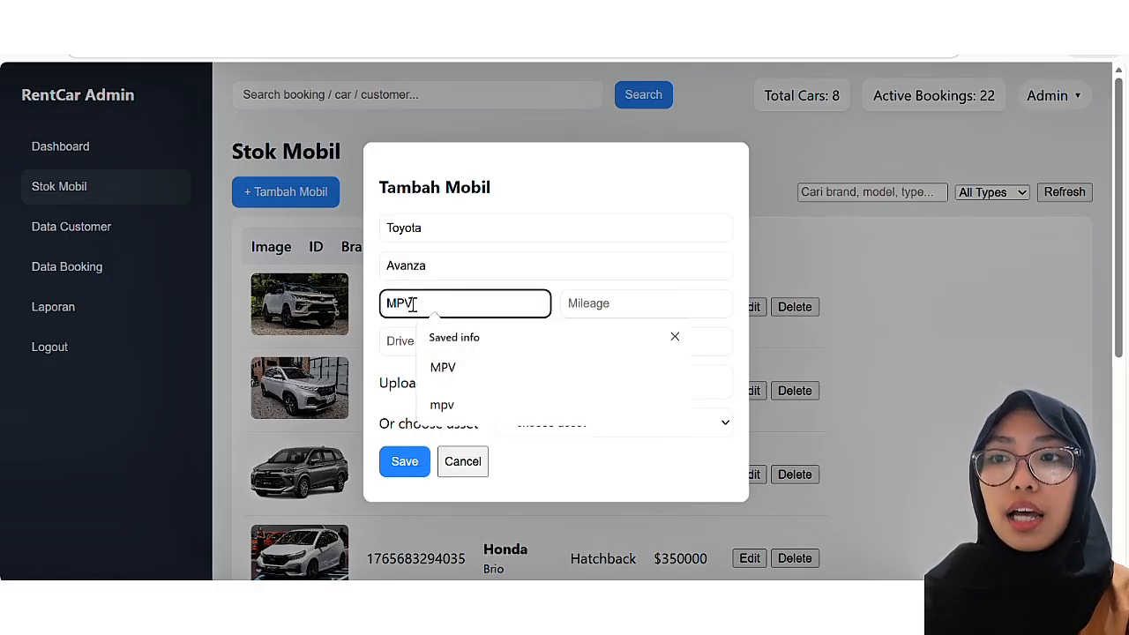
pyautogui.click(405, 339)
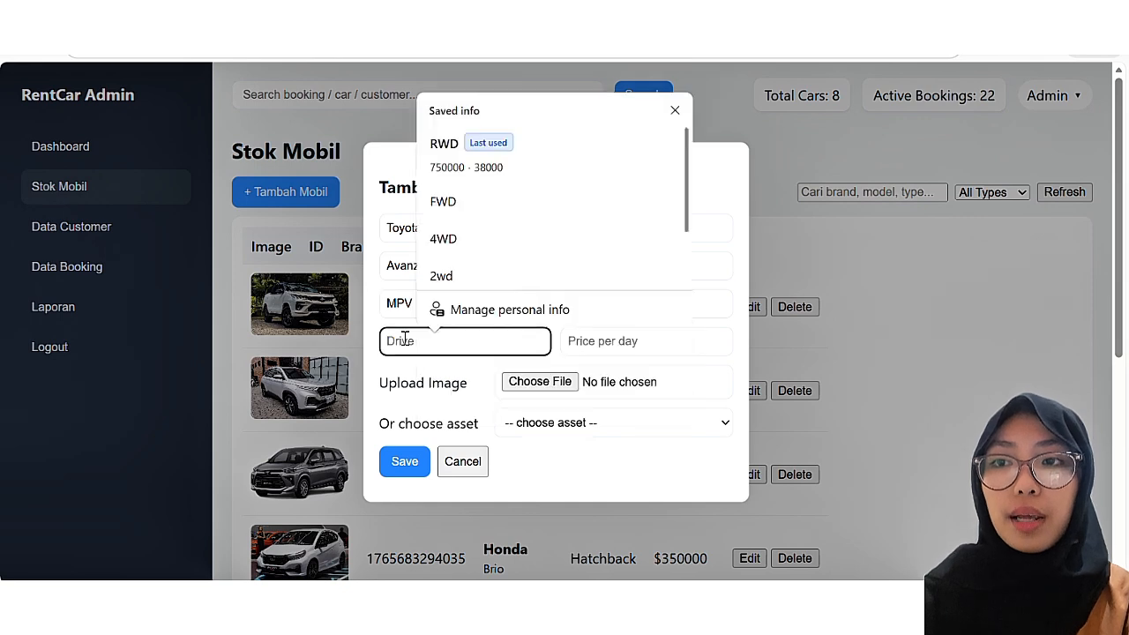
pyautogui.write('FWD')
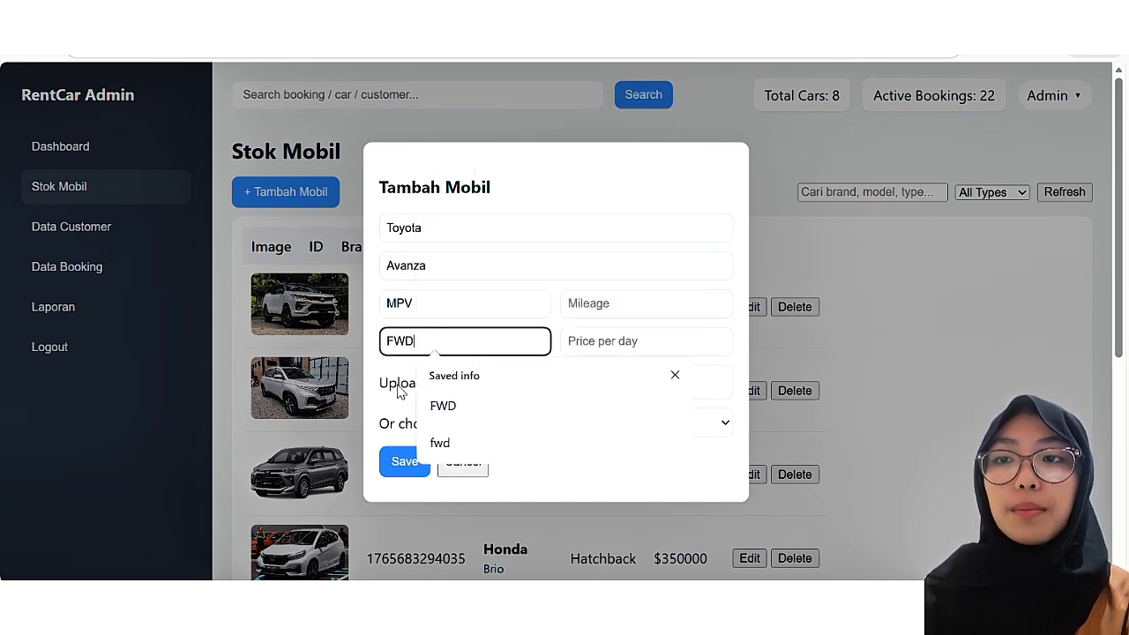
pyautogui.click(401, 386)
# Step: Enter mileage 45000, price per day 350000 and photo 2022_Avanza-1.jpg, then save
pyautogui.click(591, 304)
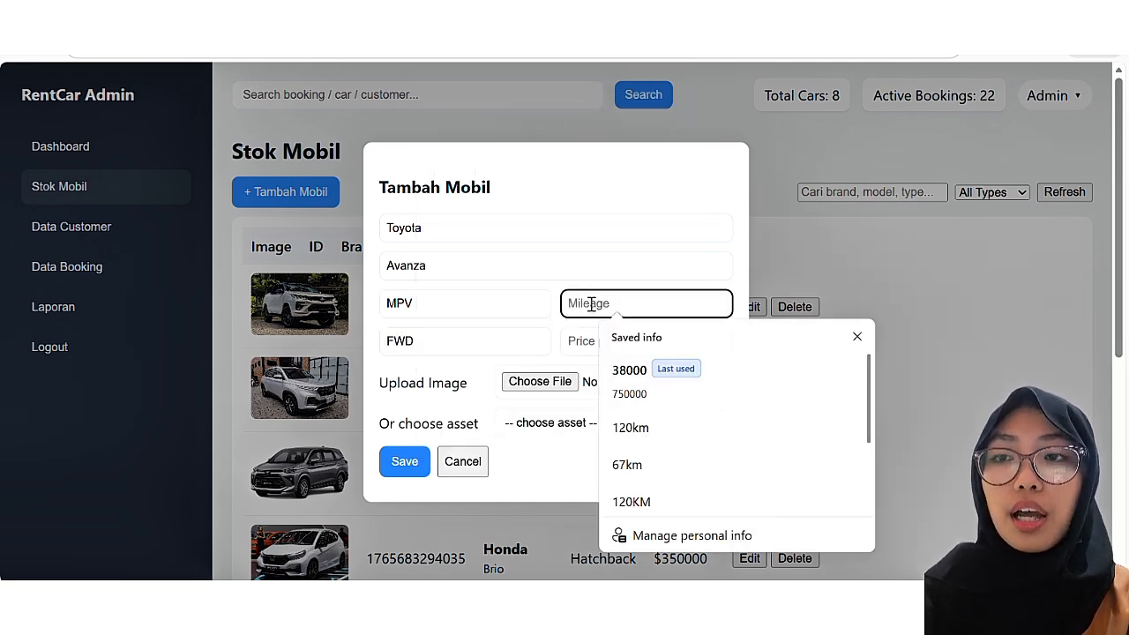
pyautogui.write('45000')
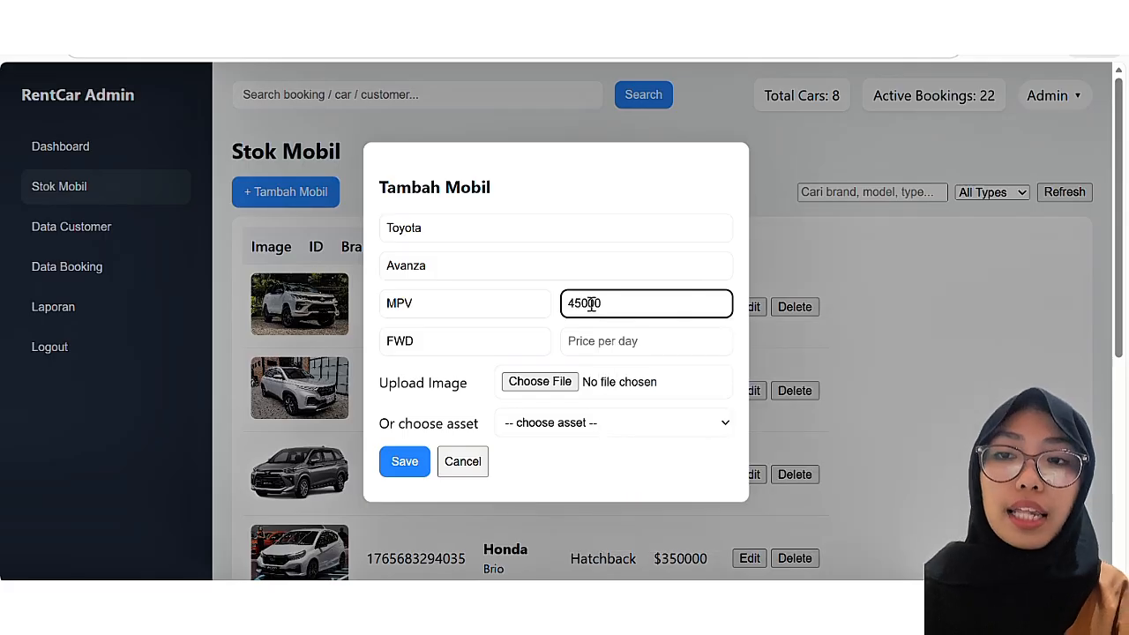
pyautogui.click(609, 343)
pyautogui.write('350000')
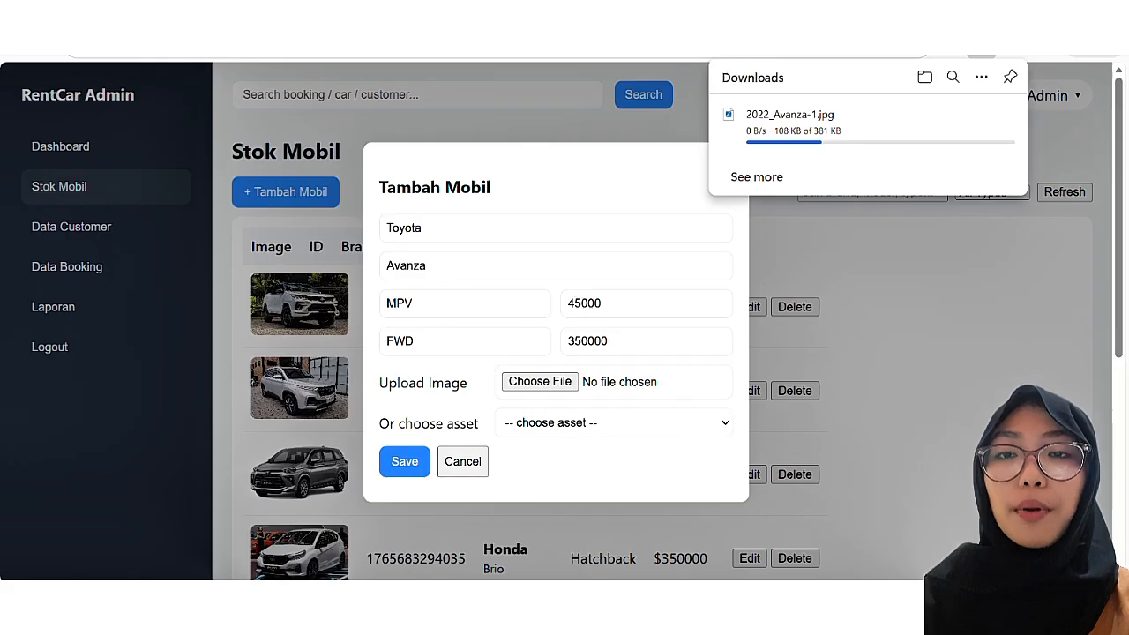
pyautogui.click(541, 382)
pyautogui.click(373, 139)
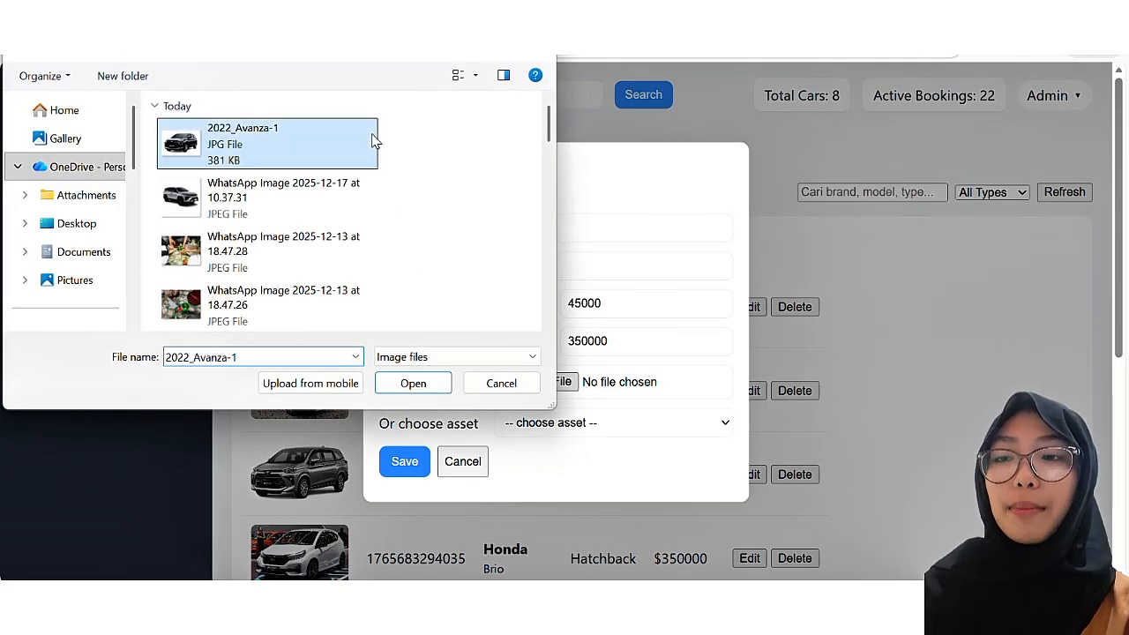
pyautogui.click(427, 384)
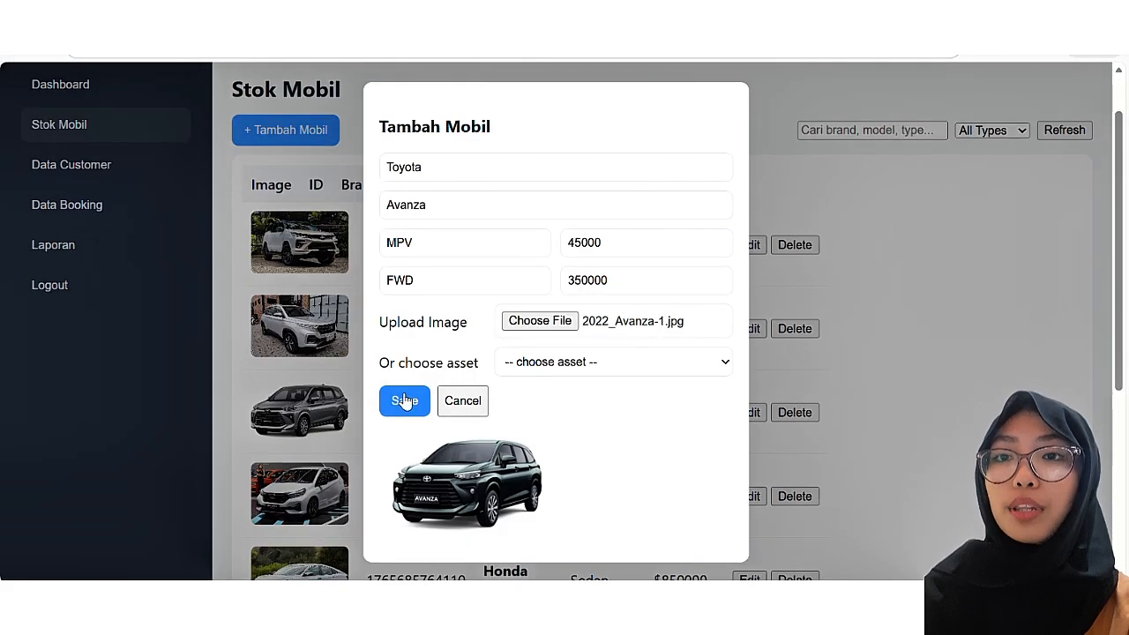
pyautogui.click(405, 402)
pyautogui.click(730, 168)
# Step: Scroll to the end of the Stok Mobil list to show the $350000 Toyota Avanza MPV
pyautogui.scroll(-5, 736, 168)
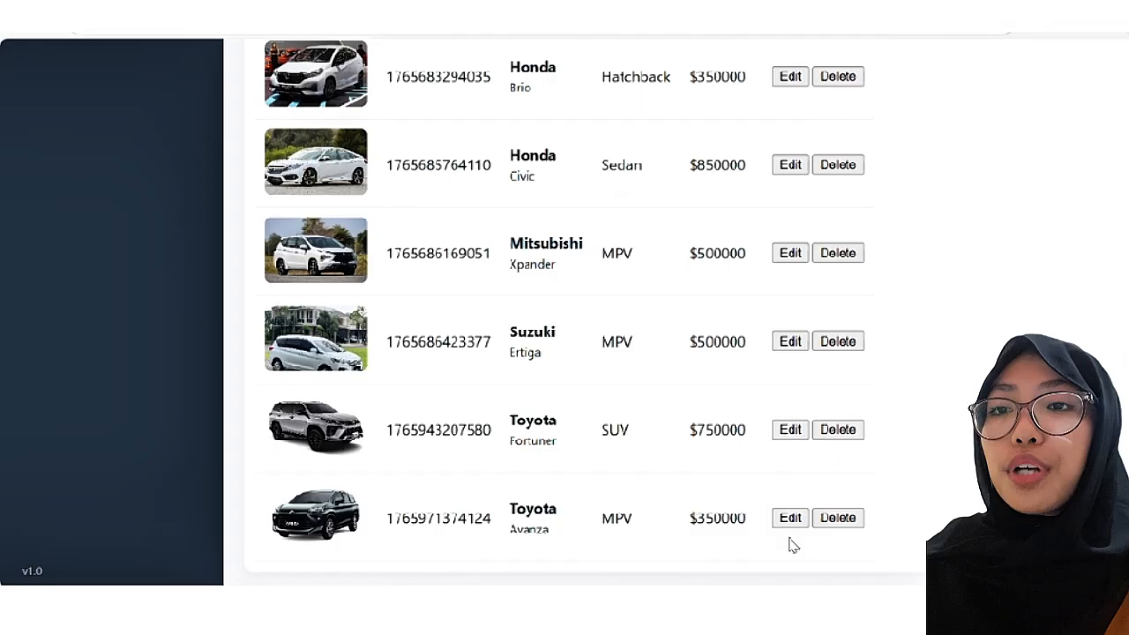
# Step: Edit the Toyota Avanza's price per day to 360000, save, and dismiss the confirmation
pyautogui.click(790, 517)
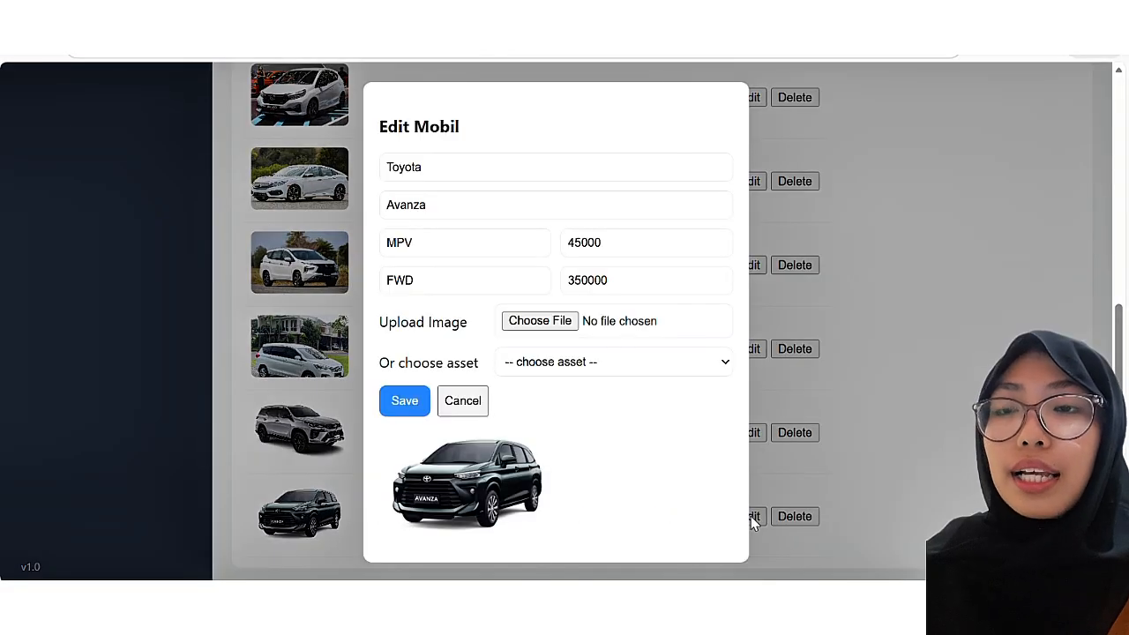
pyautogui.click(588, 280)
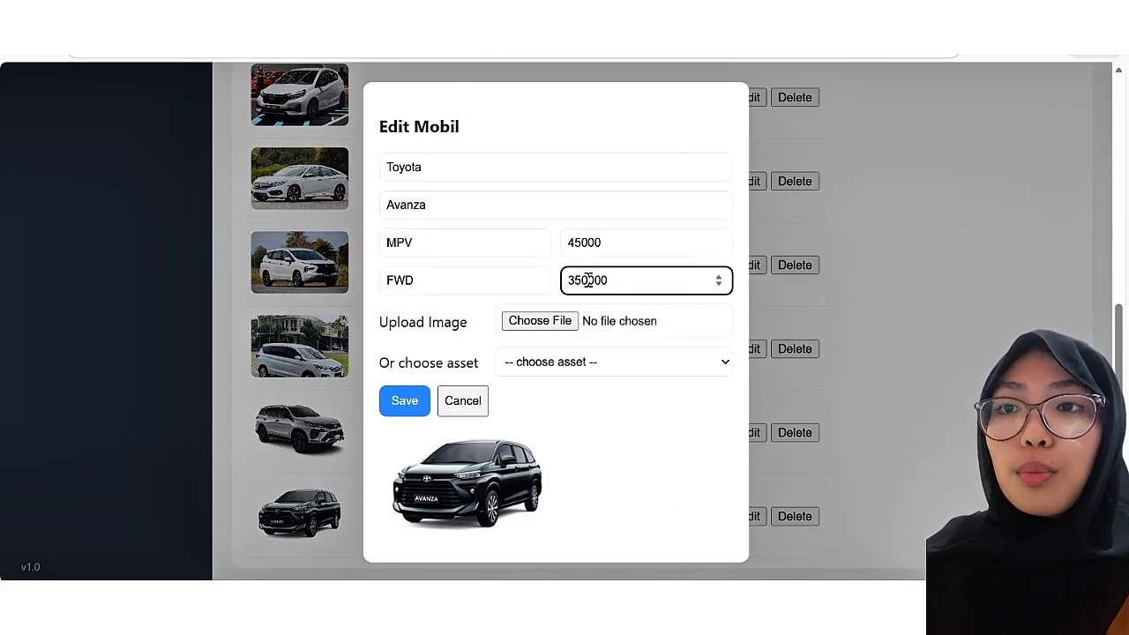
pyautogui.write('6')
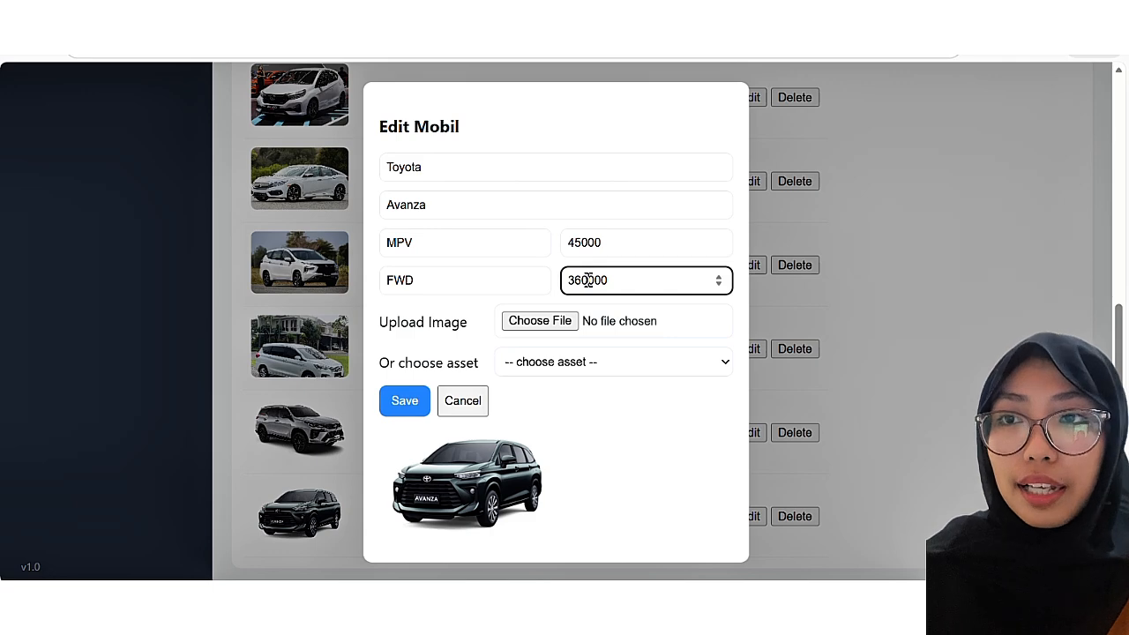
pyautogui.click(413, 411)
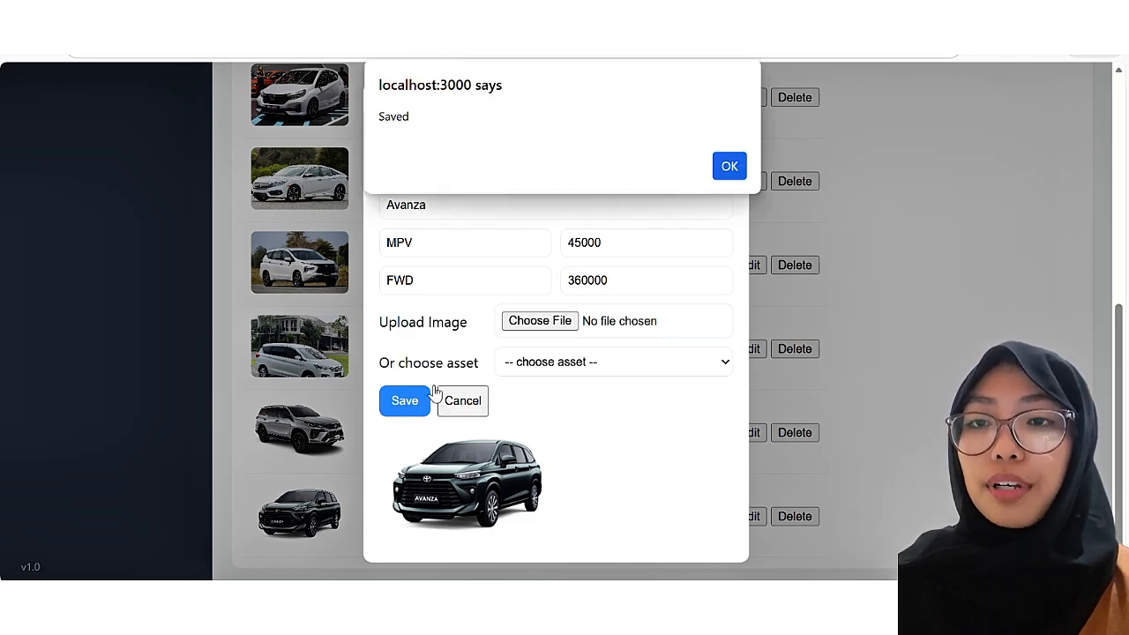
pyautogui.click(729, 166)
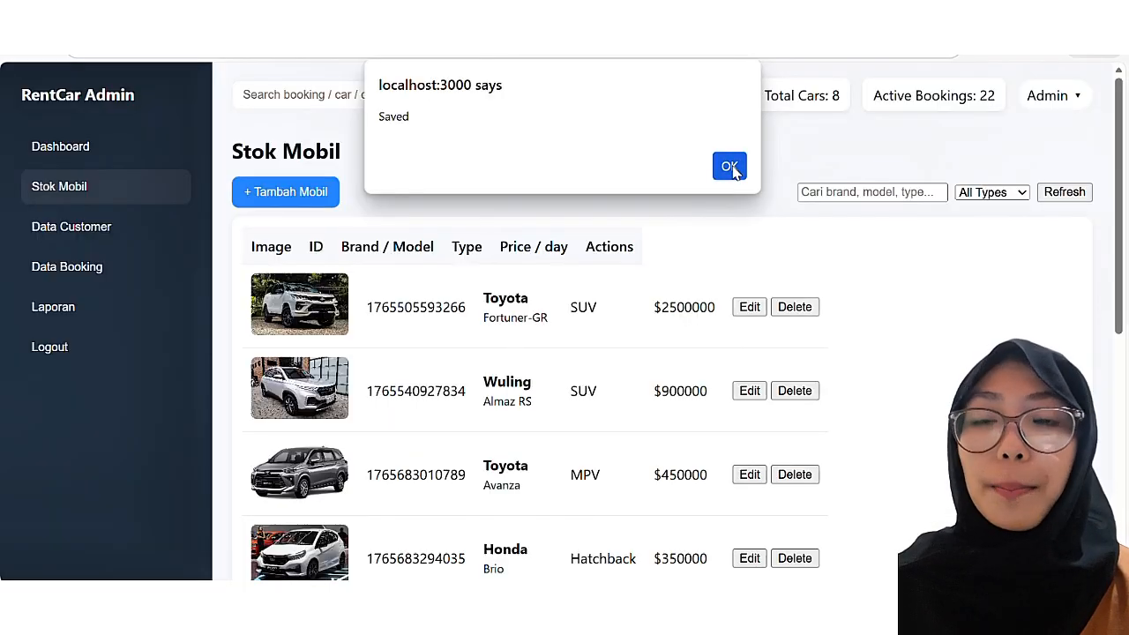
pyautogui.scroll(-1, 626, 297)
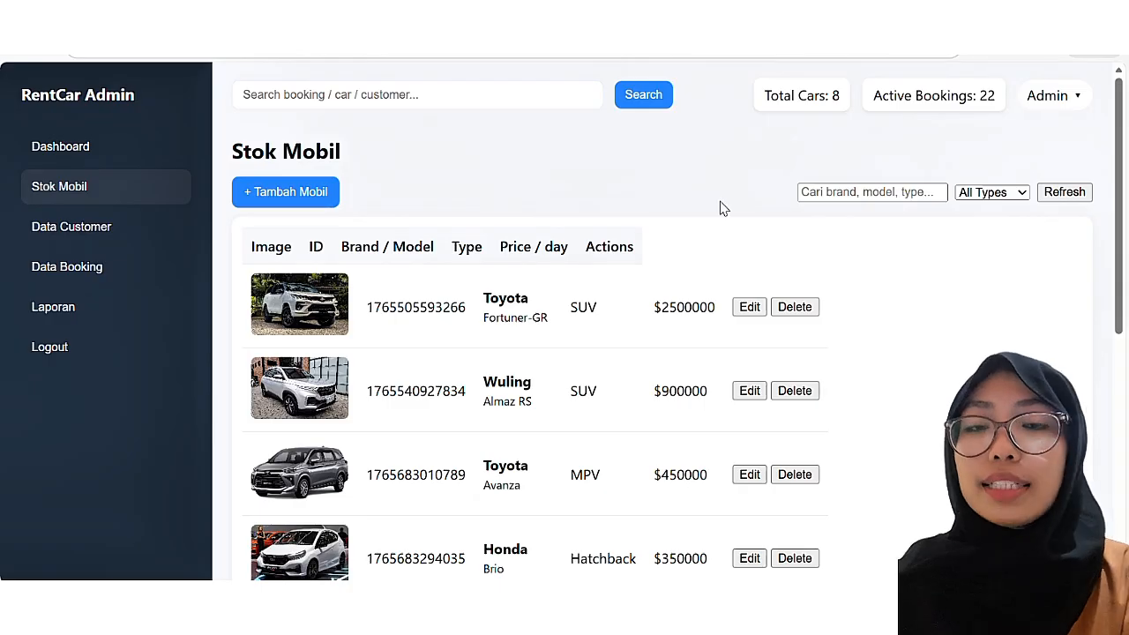
# Step: Scroll to the bottom of the Stok Mobil table to show the Fortuner and the $360000 Avanza
pyautogui.scroll(-3, 470, 240)
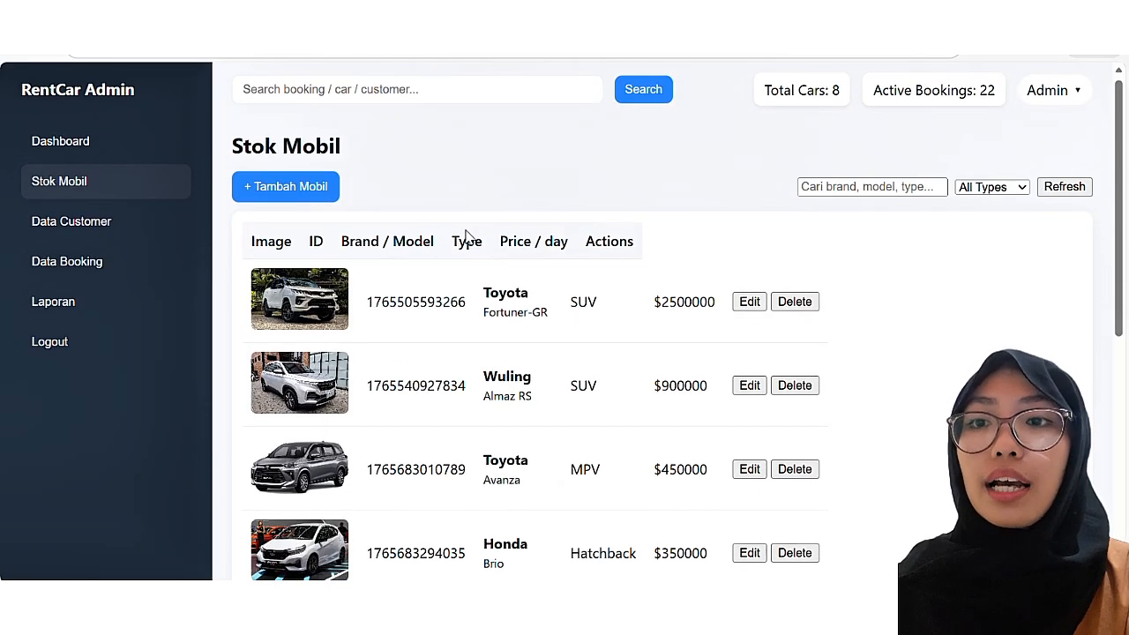
pyautogui.scroll(-4, 551, 366)
pyautogui.scroll(7, 538, 371)
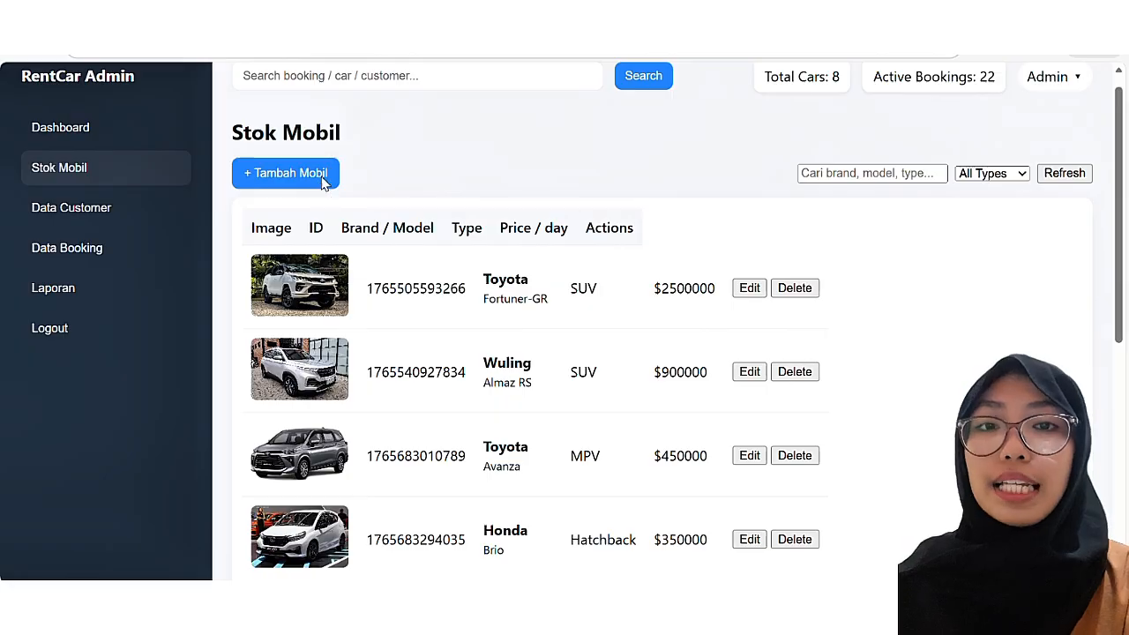
pyautogui.scroll(-1, 632, 436)
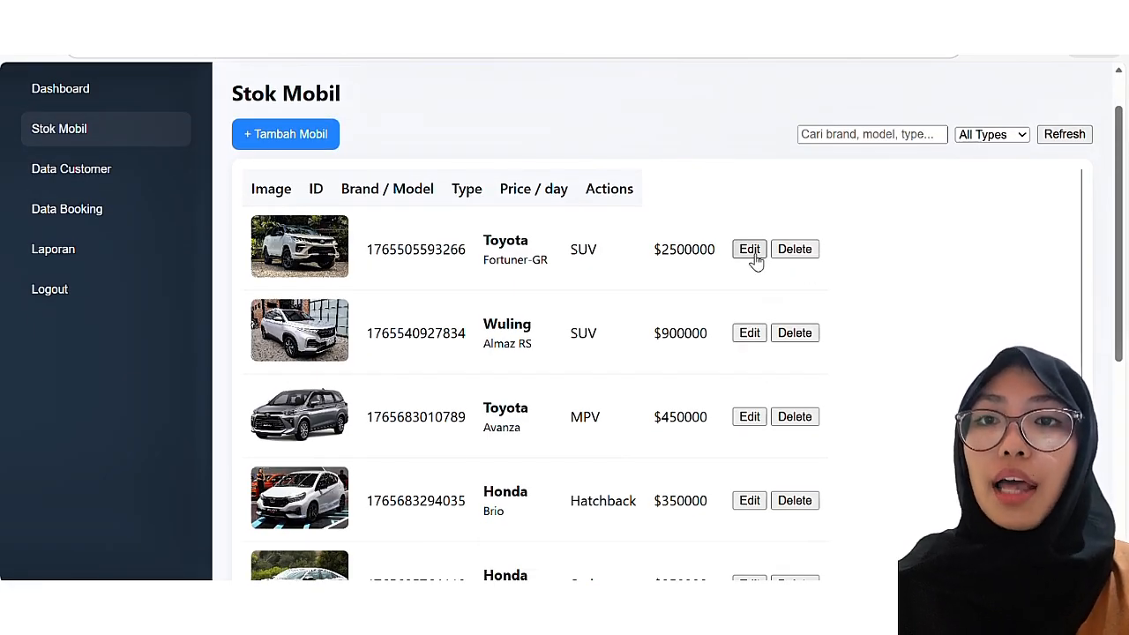
pyautogui.scroll(-5, 756, 259)
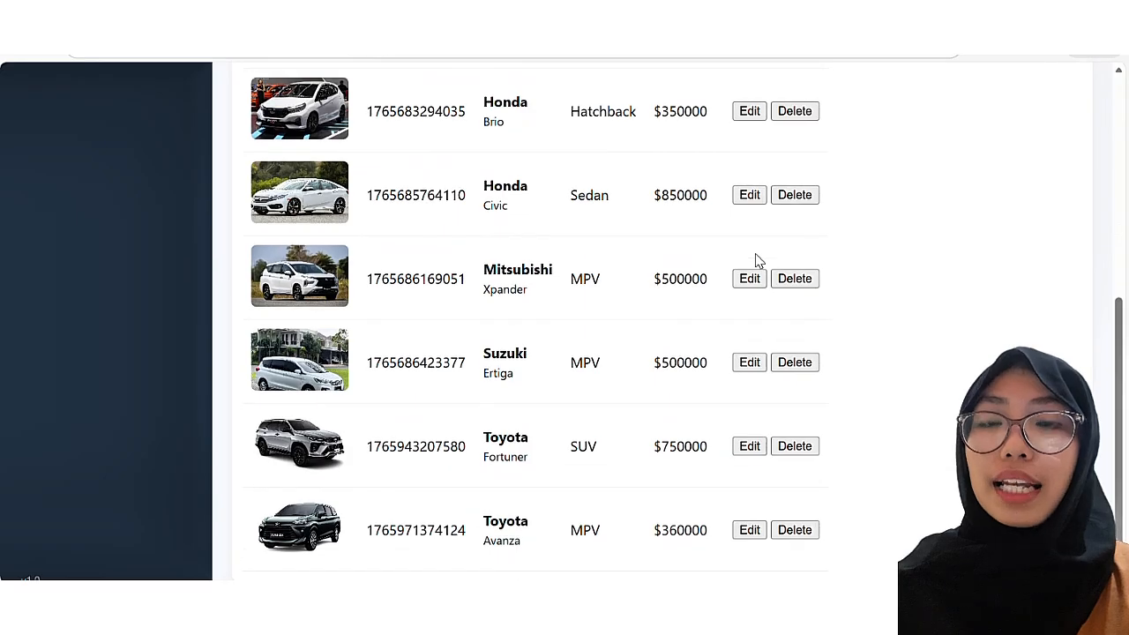
pyautogui.scroll(-1, 756, 259)
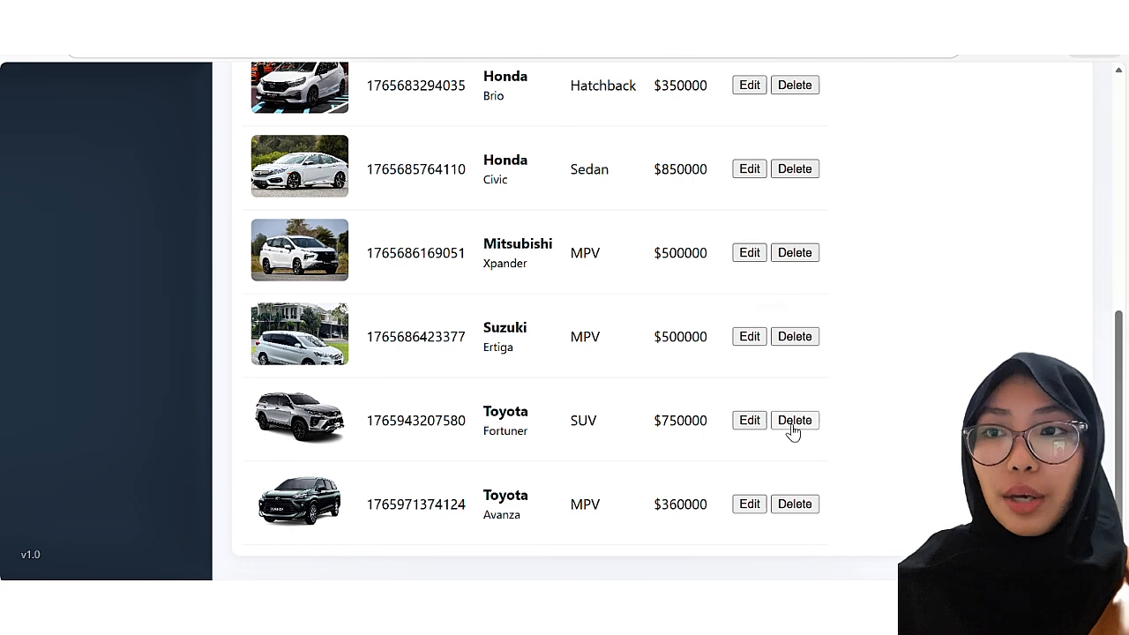
# Step: Delete the $750000 Toyota Fortuner SUV, confirming the deletion, and verify the list now totals 8 cars
pyautogui.click(793, 424)
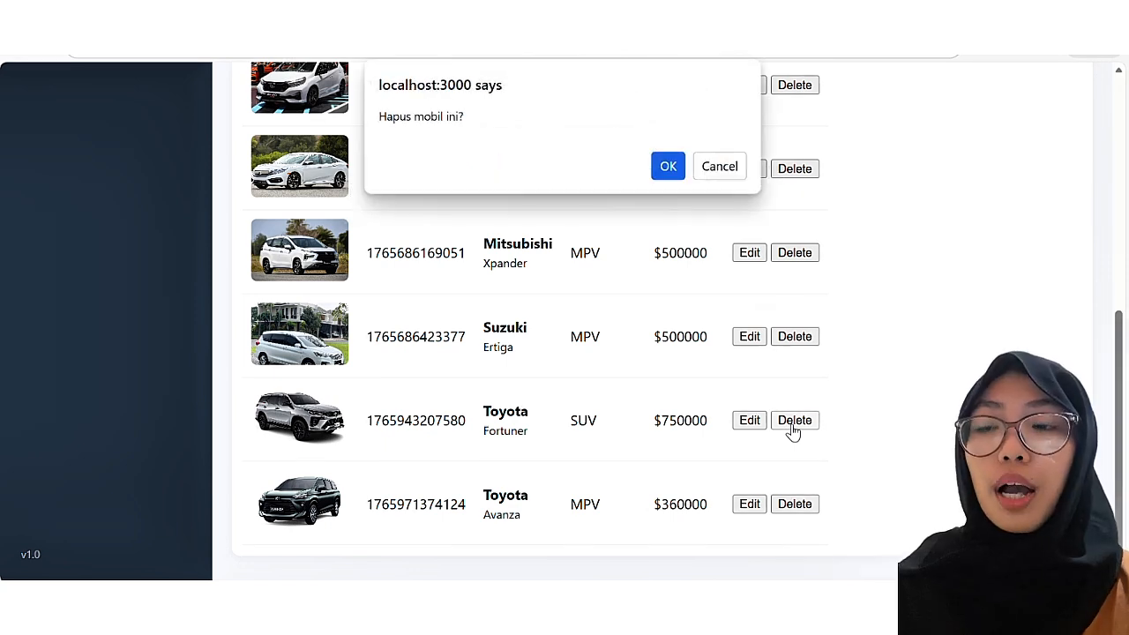
pyautogui.click(667, 168)
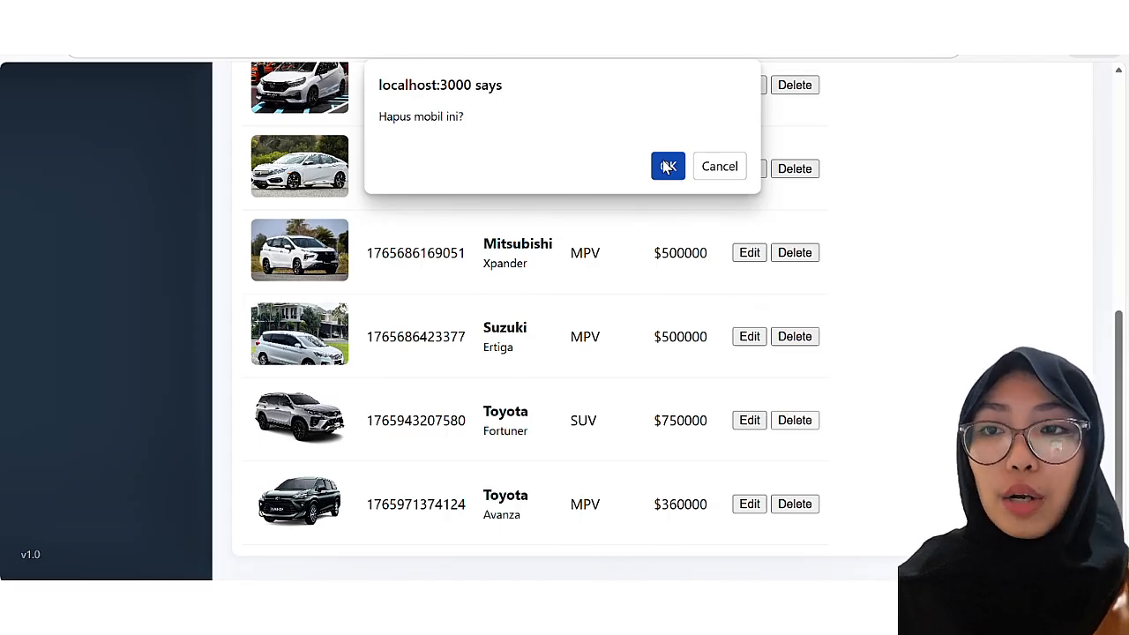
pyautogui.click(668, 167)
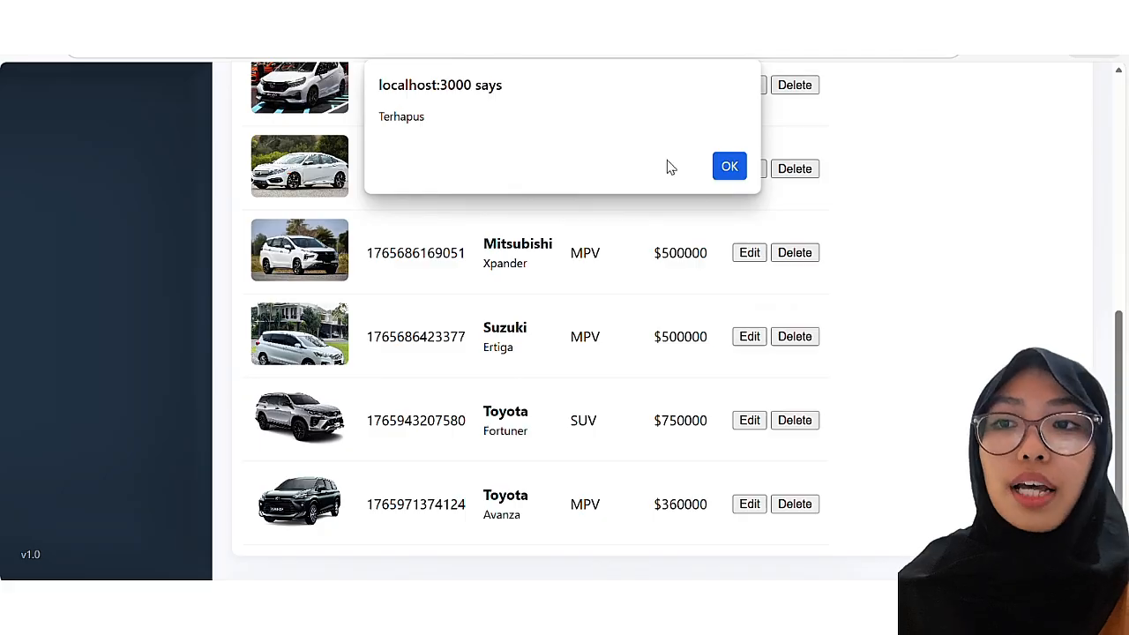
pyautogui.click(729, 169)
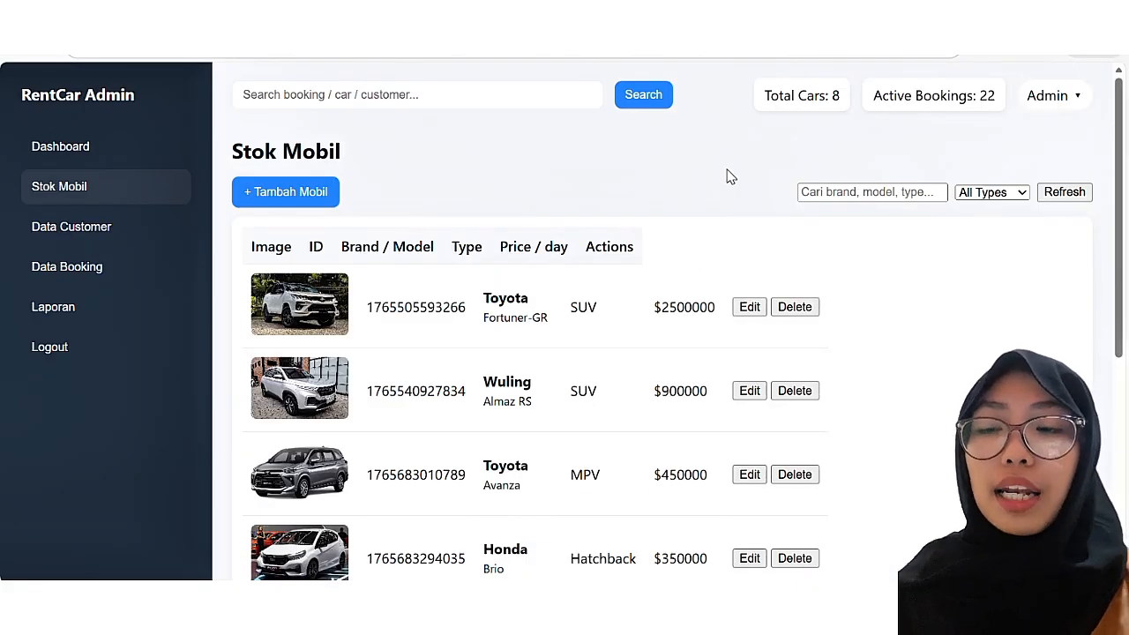
pyautogui.scroll(-3, 730, 176)
pyautogui.scroll(-2, 729, 176)
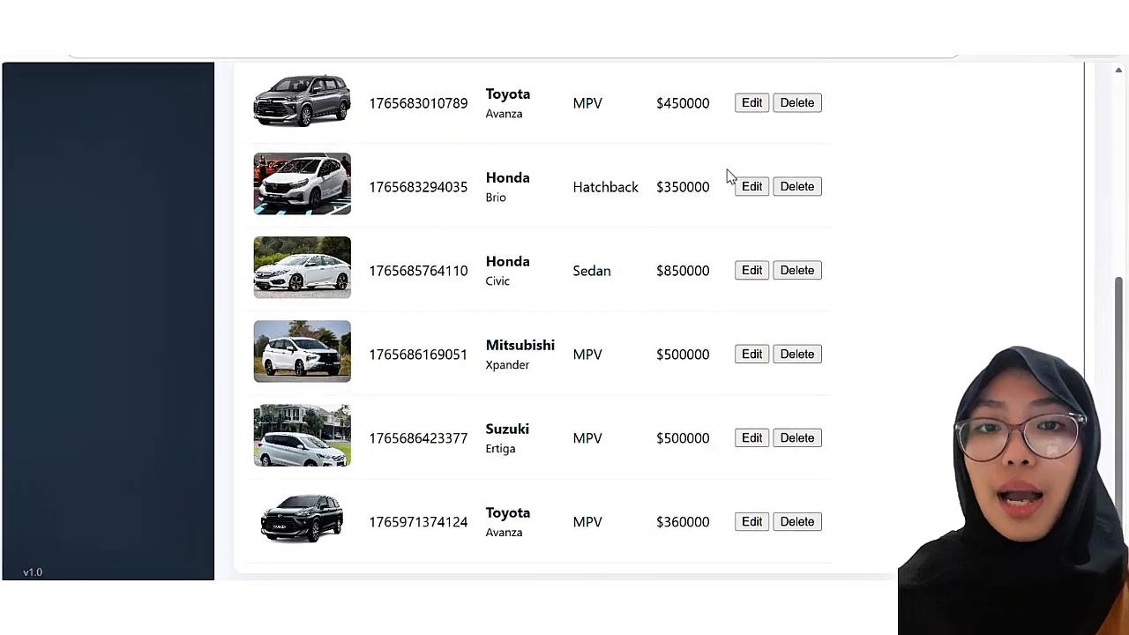
pyautogui.scroll(5, 729, 177)
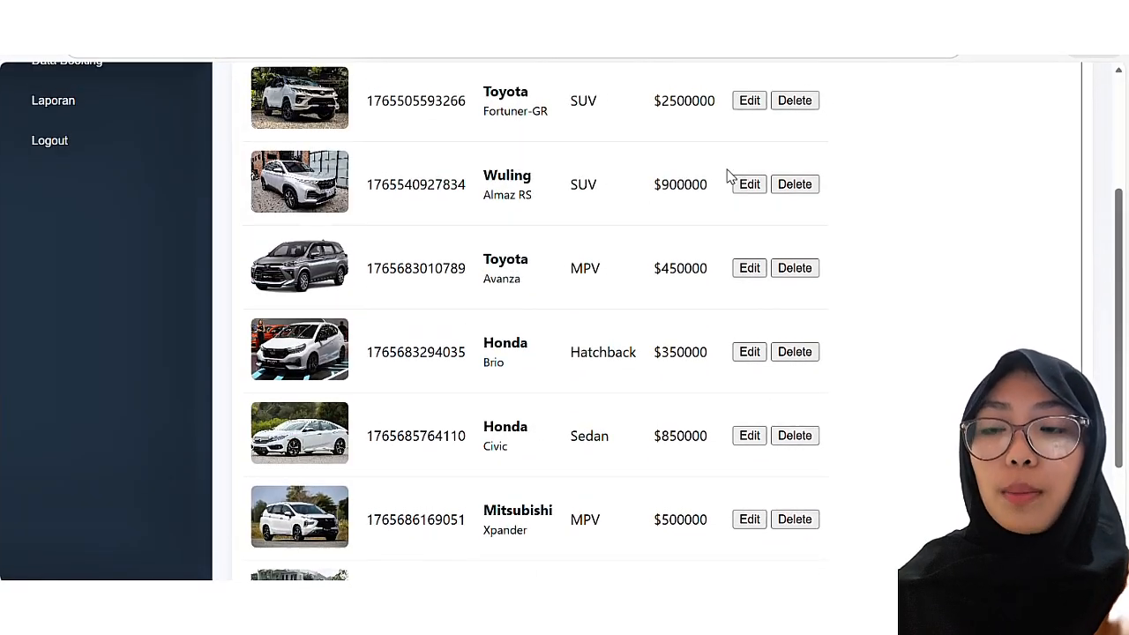